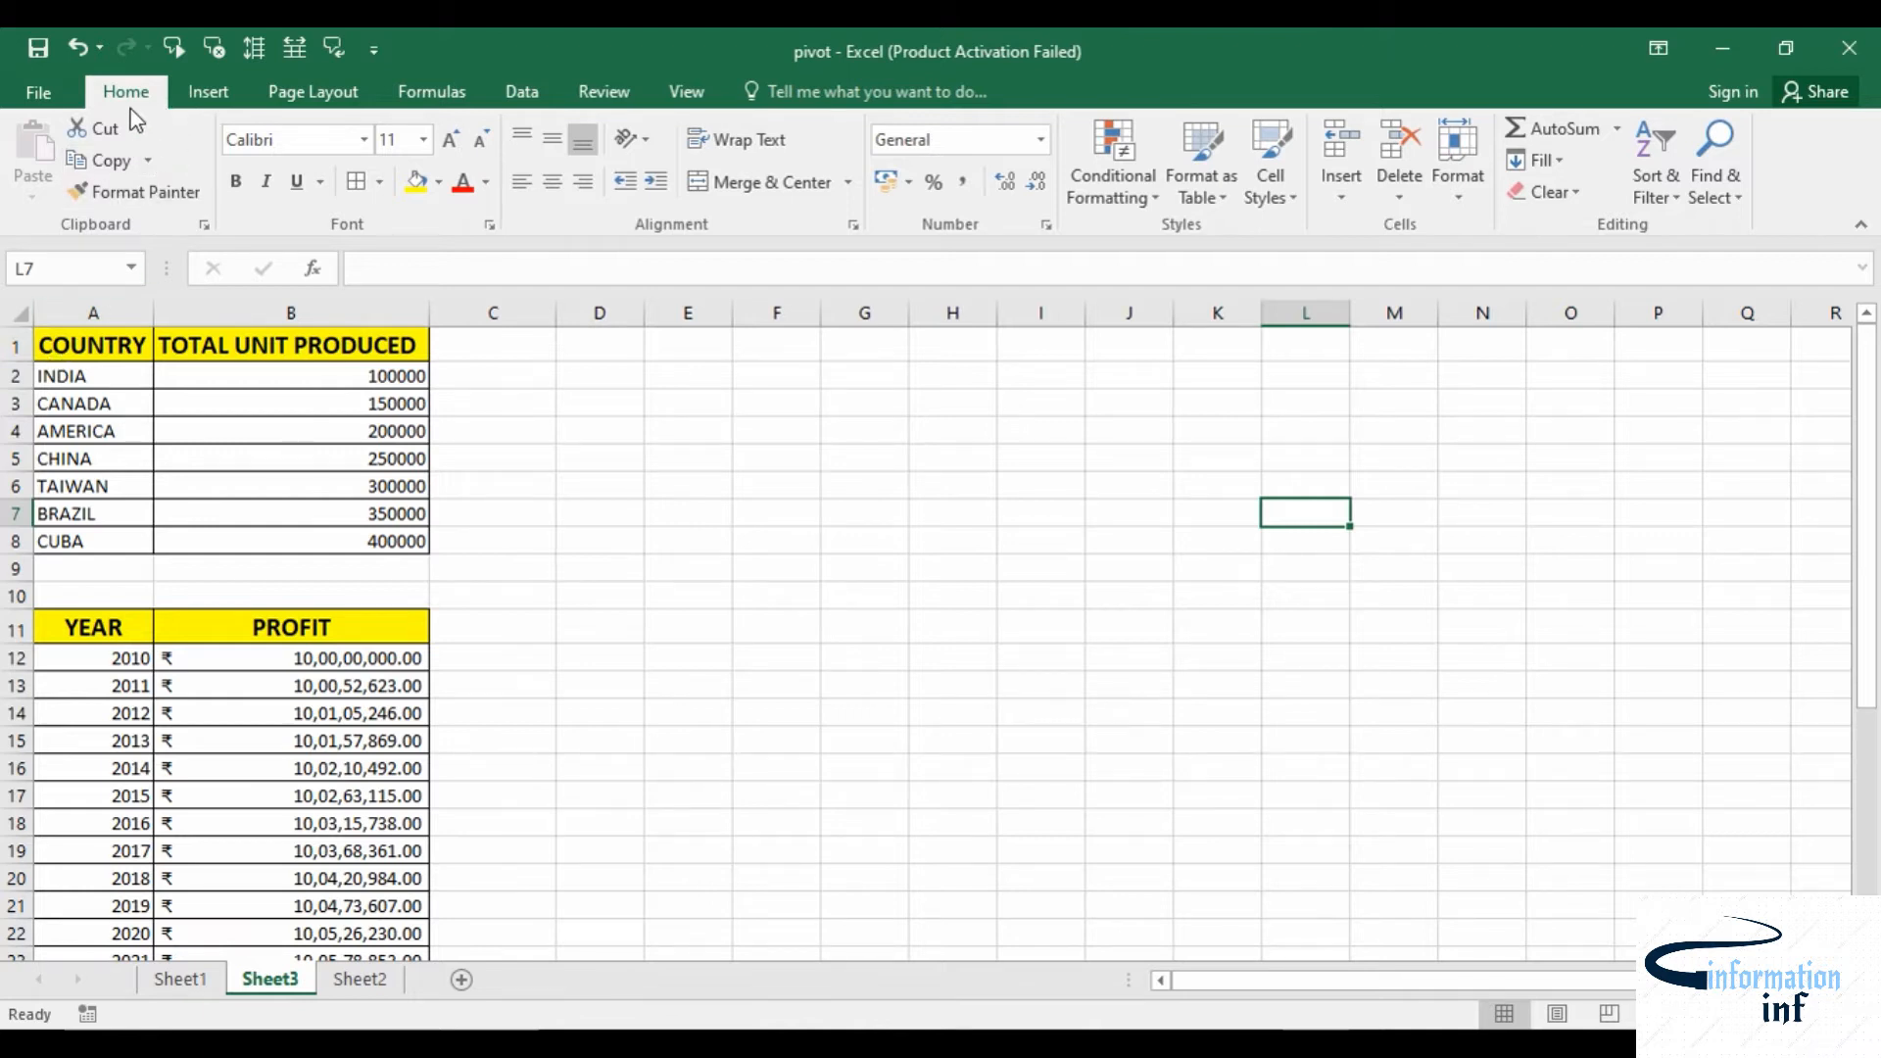
Insert a 3-D pie chart from the country production data in A1:B8
left_click(211, 102)
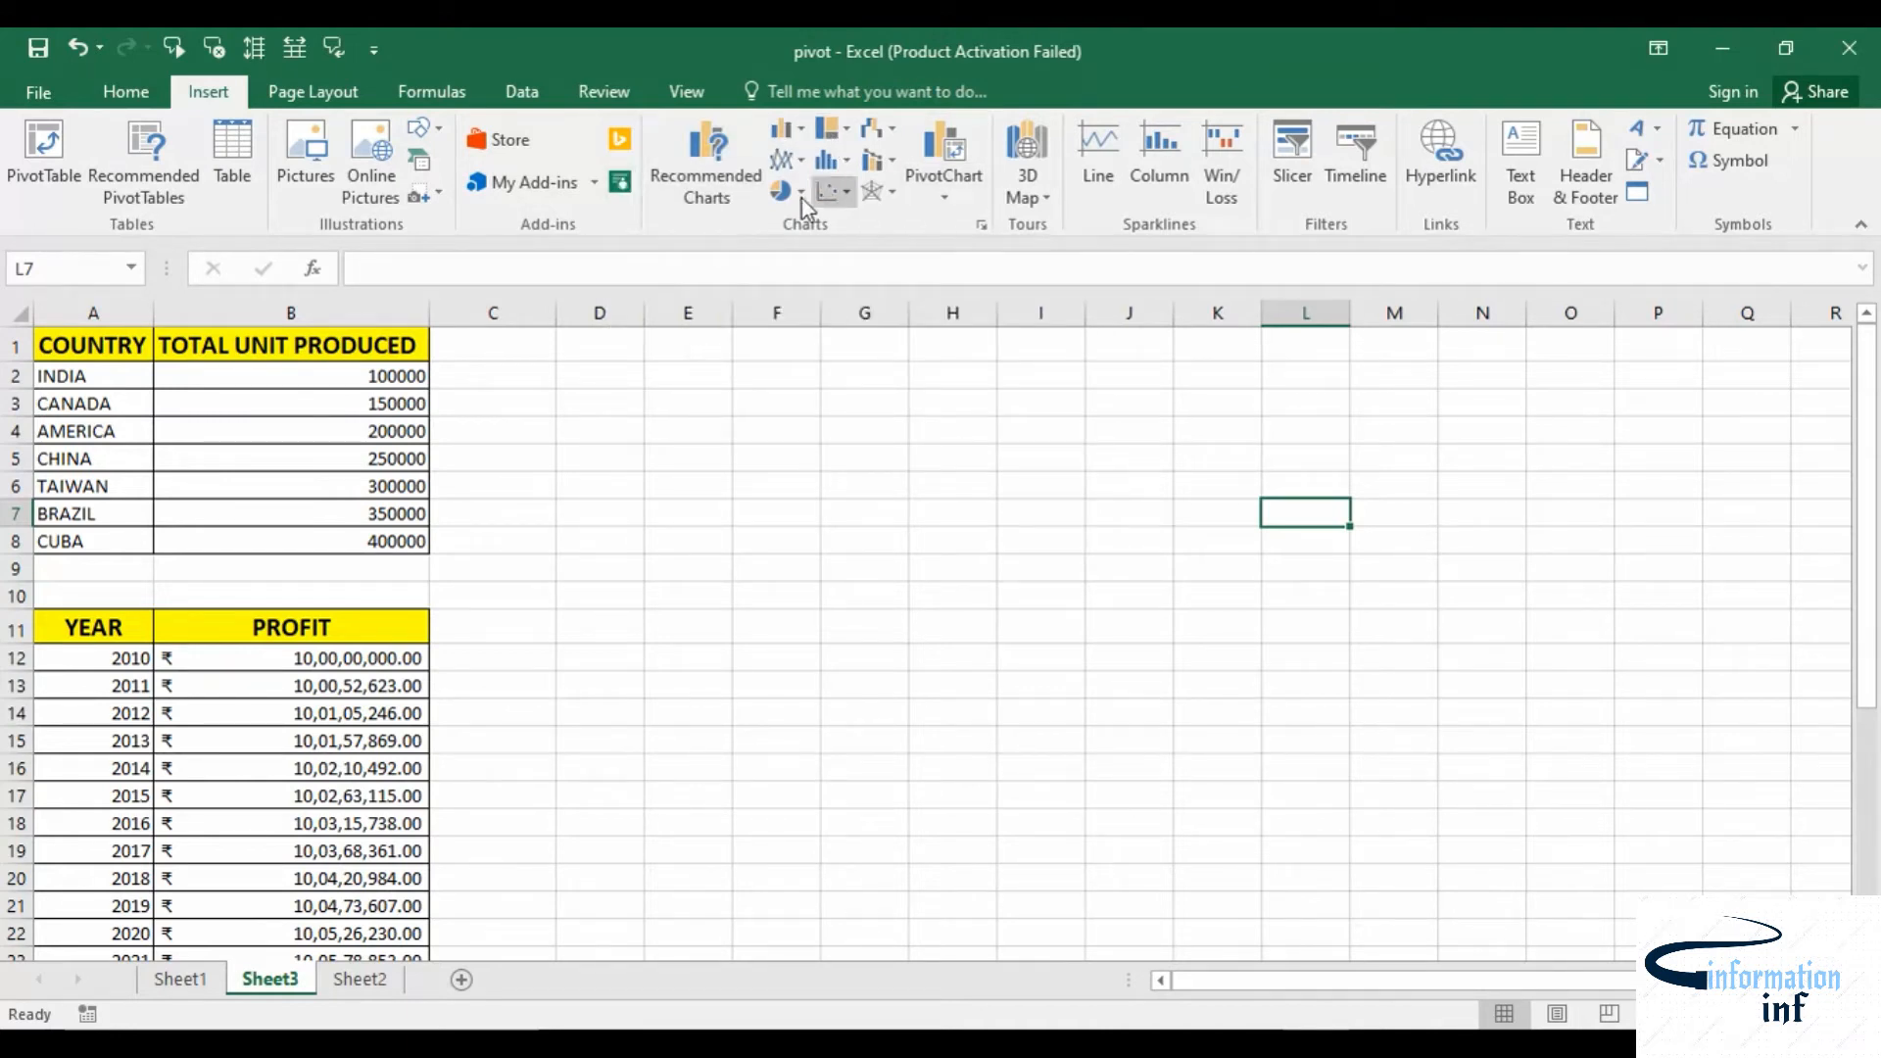
left_click_drag(49, 346, 291, 546)
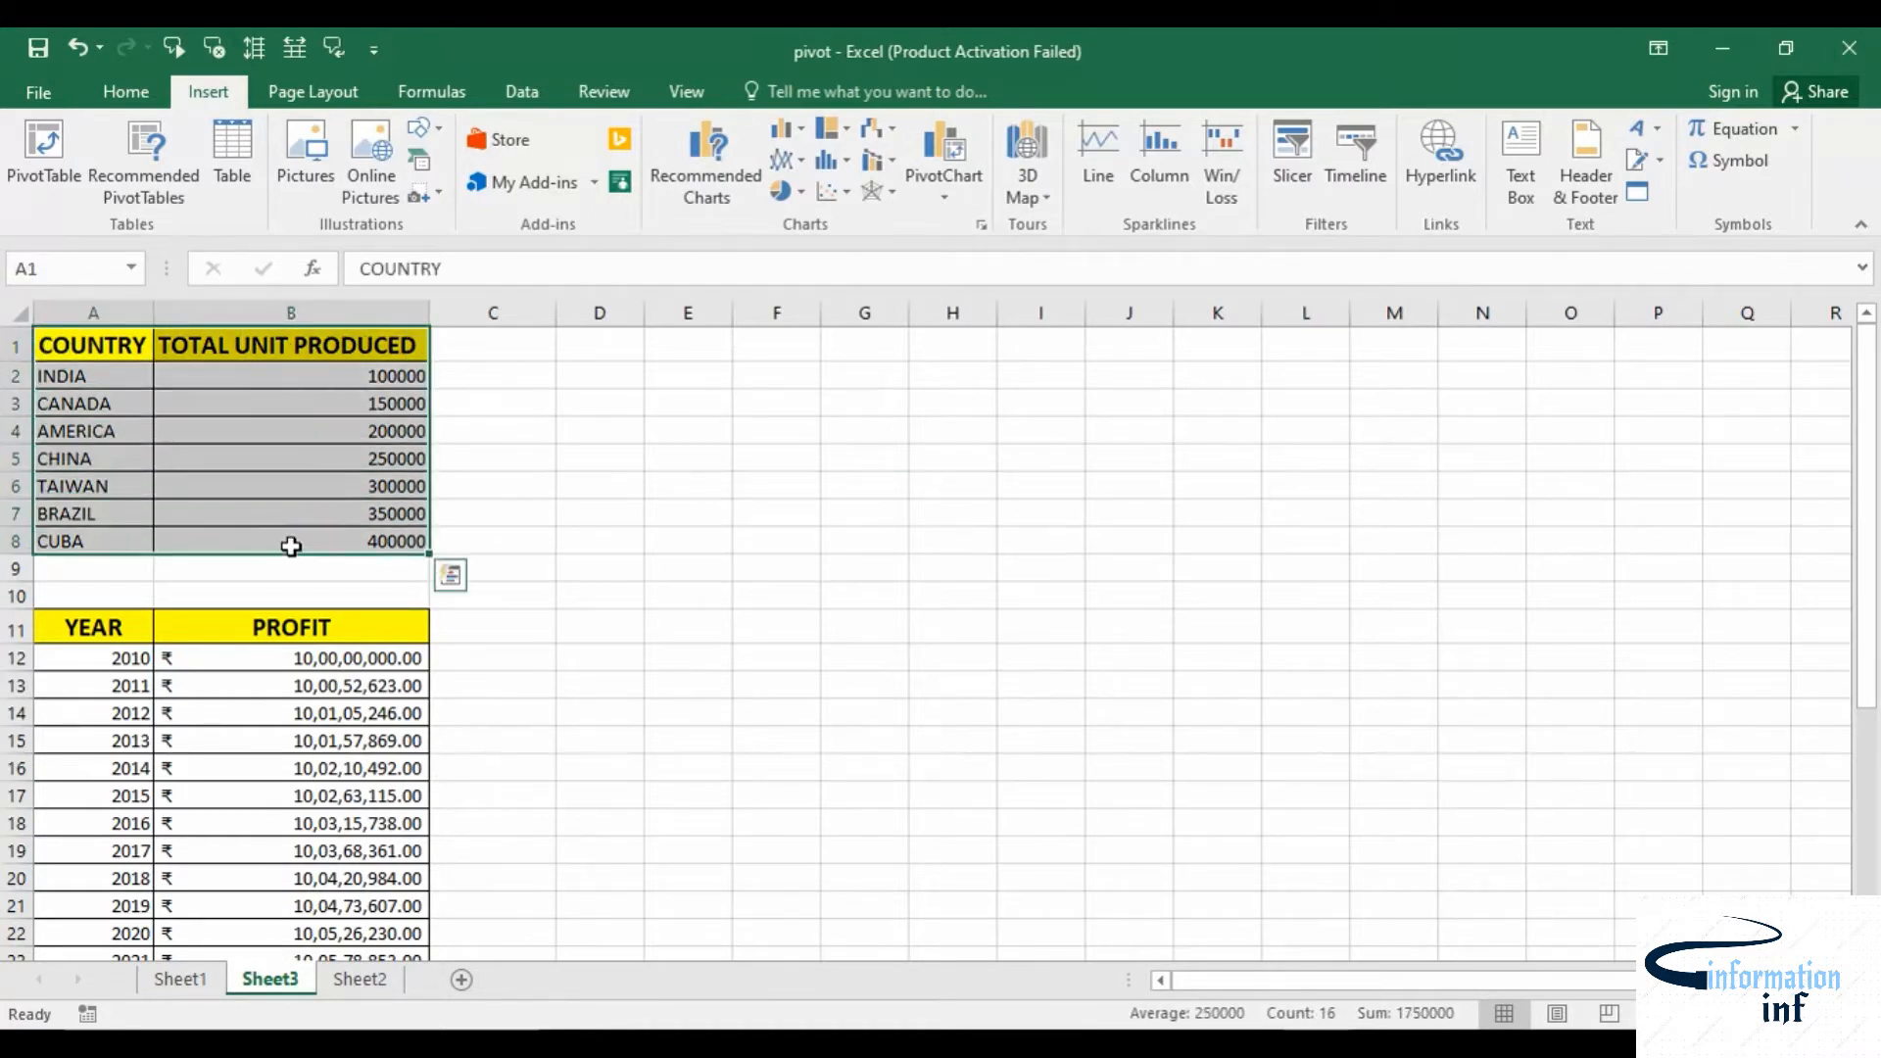
left_click(802, 193)
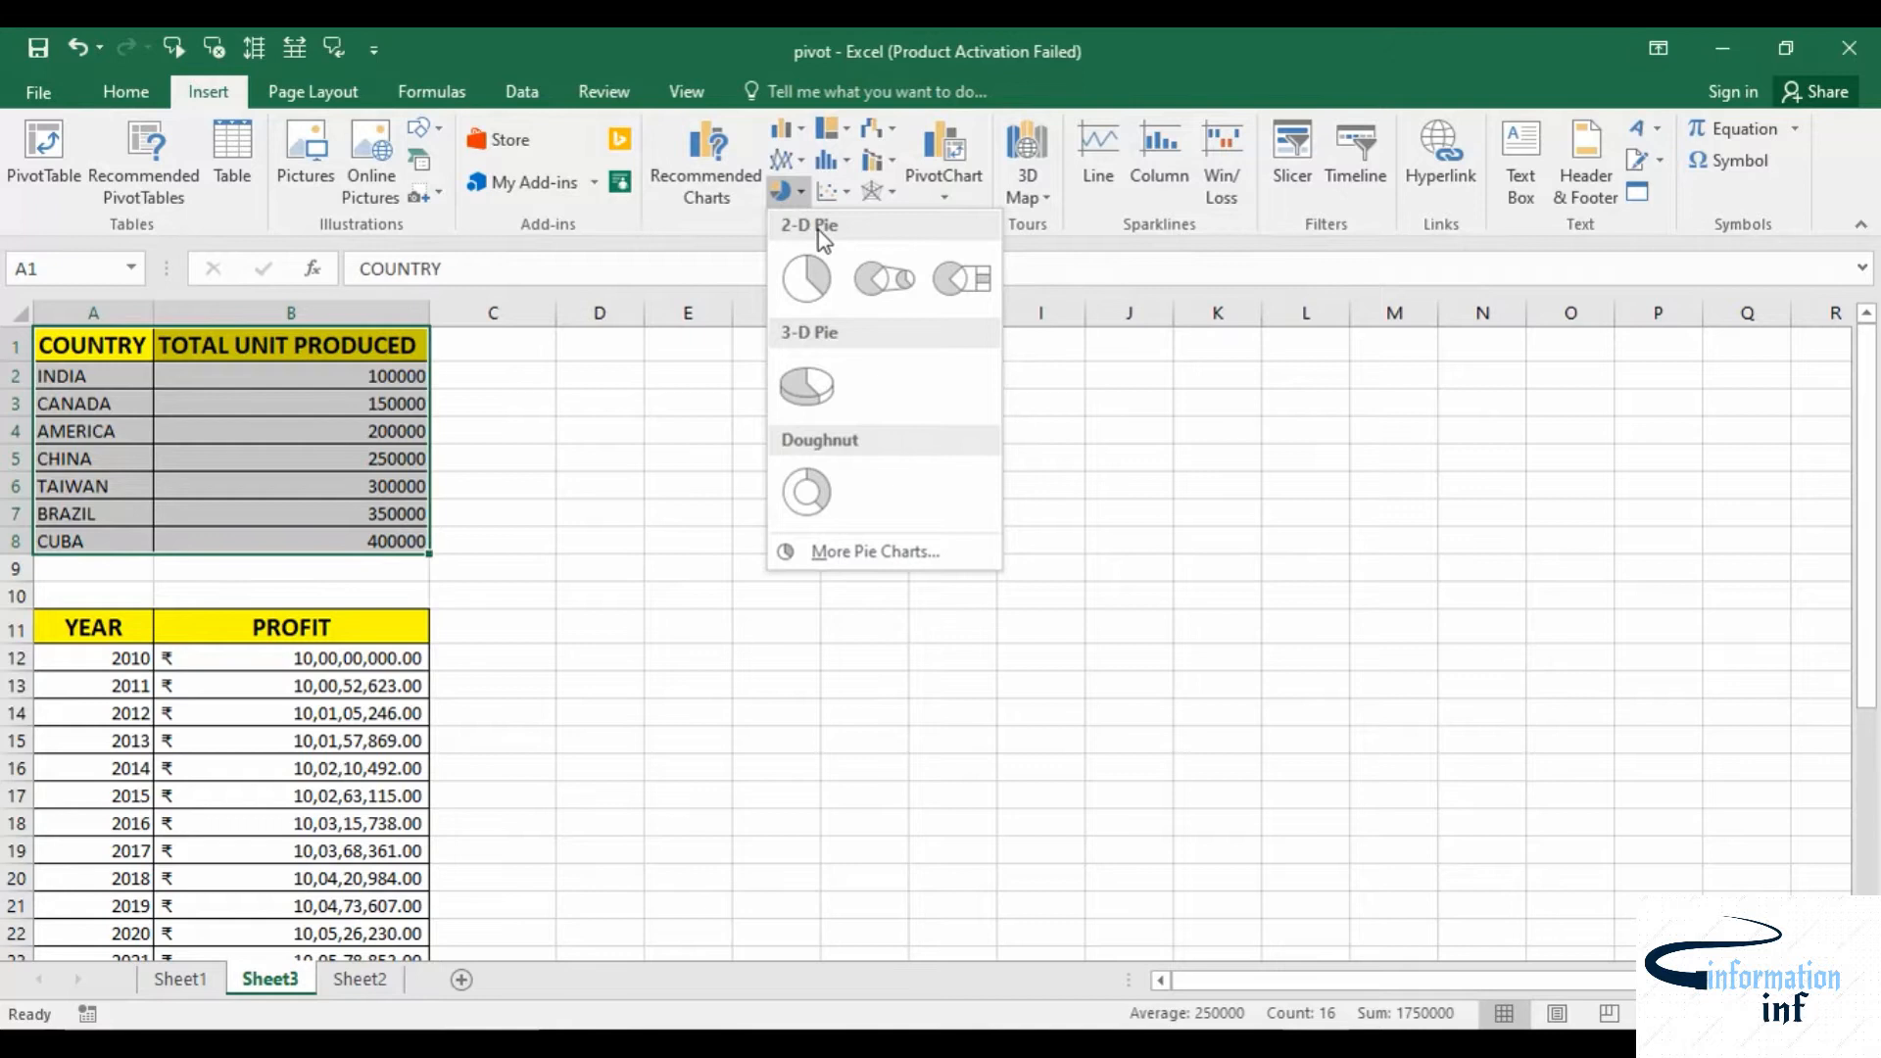
left_click(807, 390)
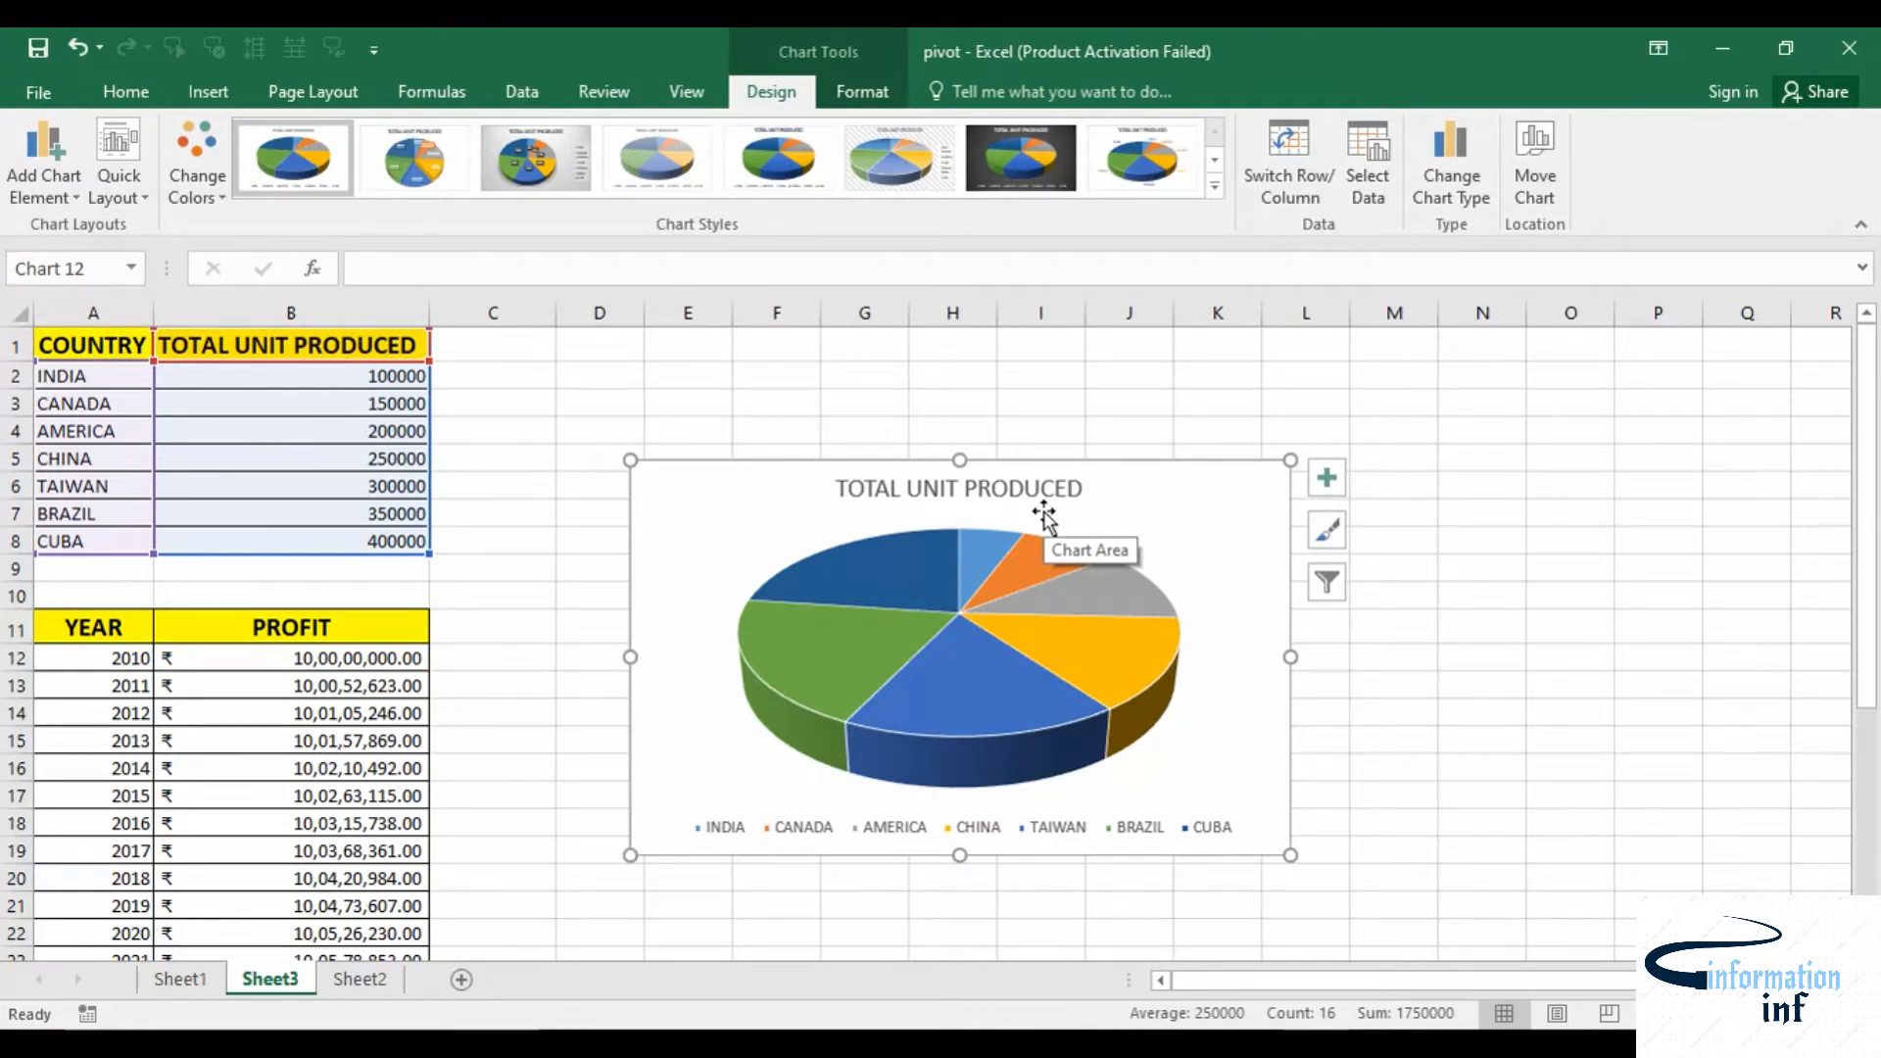
Apply the dark-background chart style to the pie chart and add data labels to its slices
left_click(1021, 157)
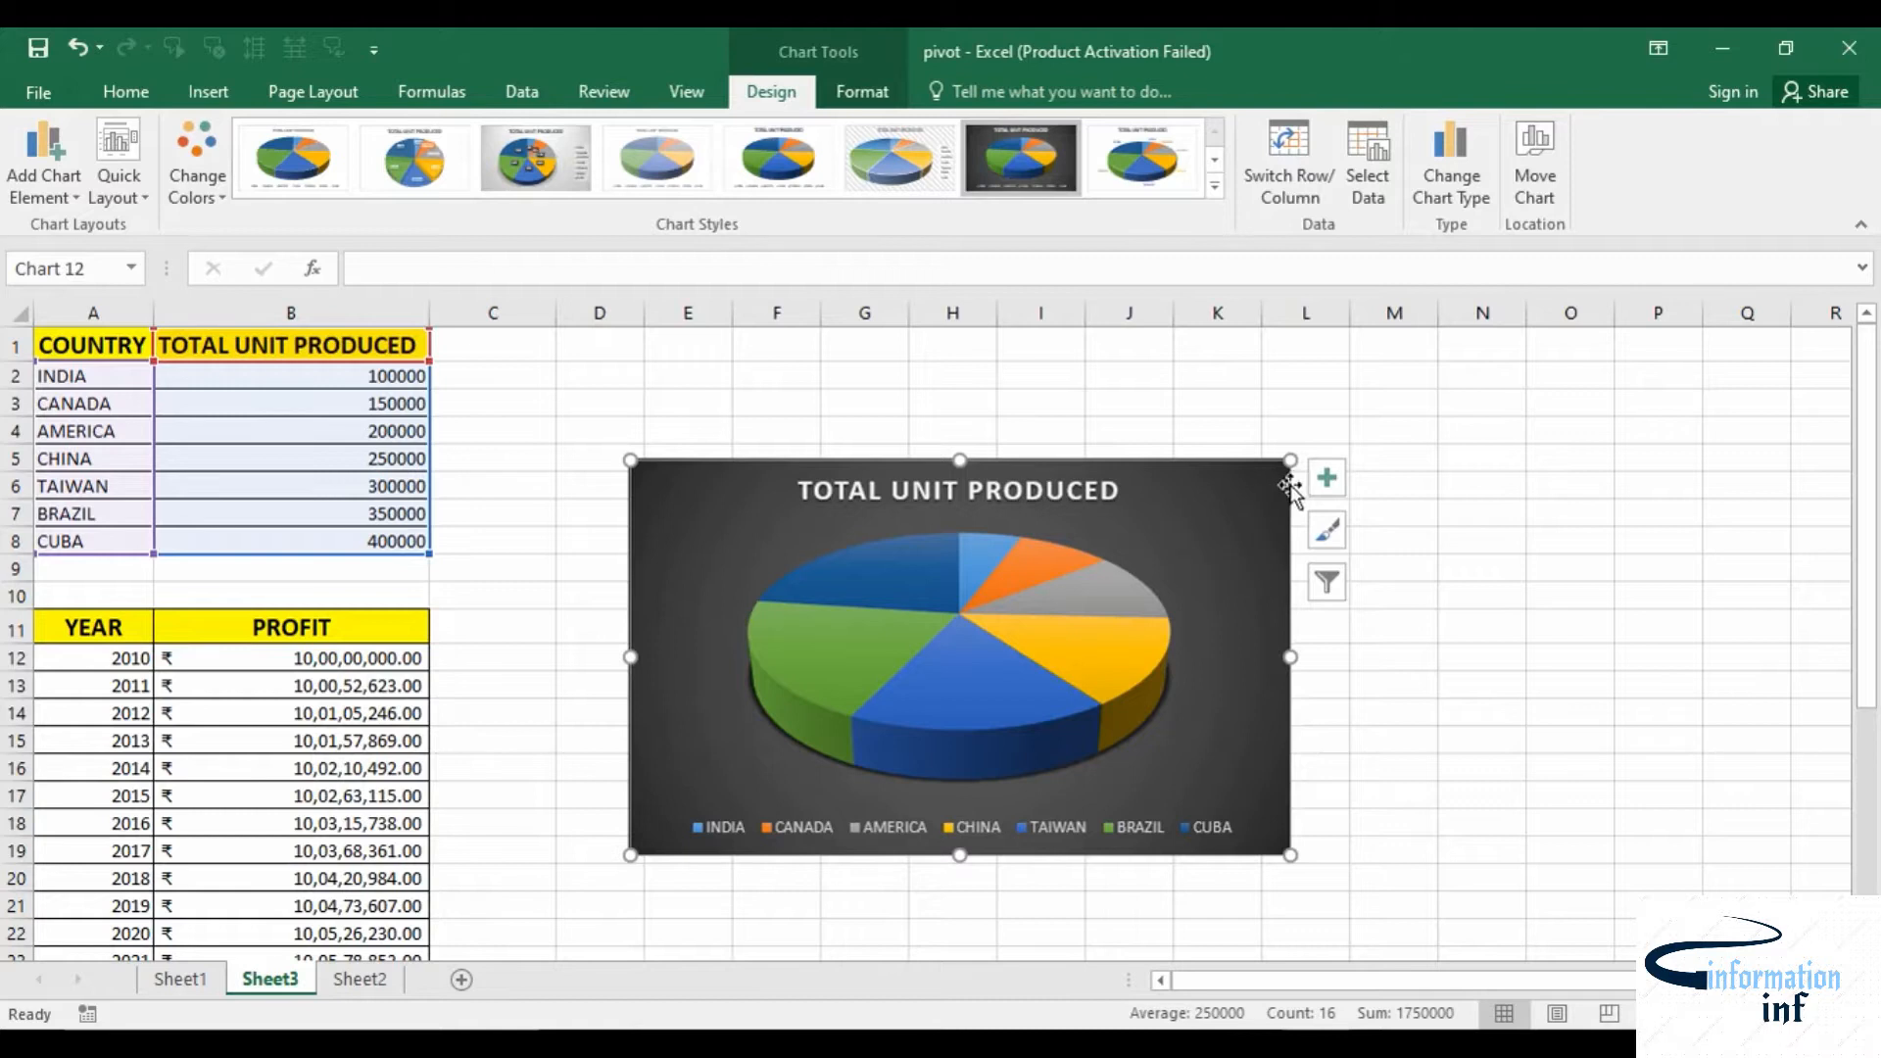
left_click(1327, 478)
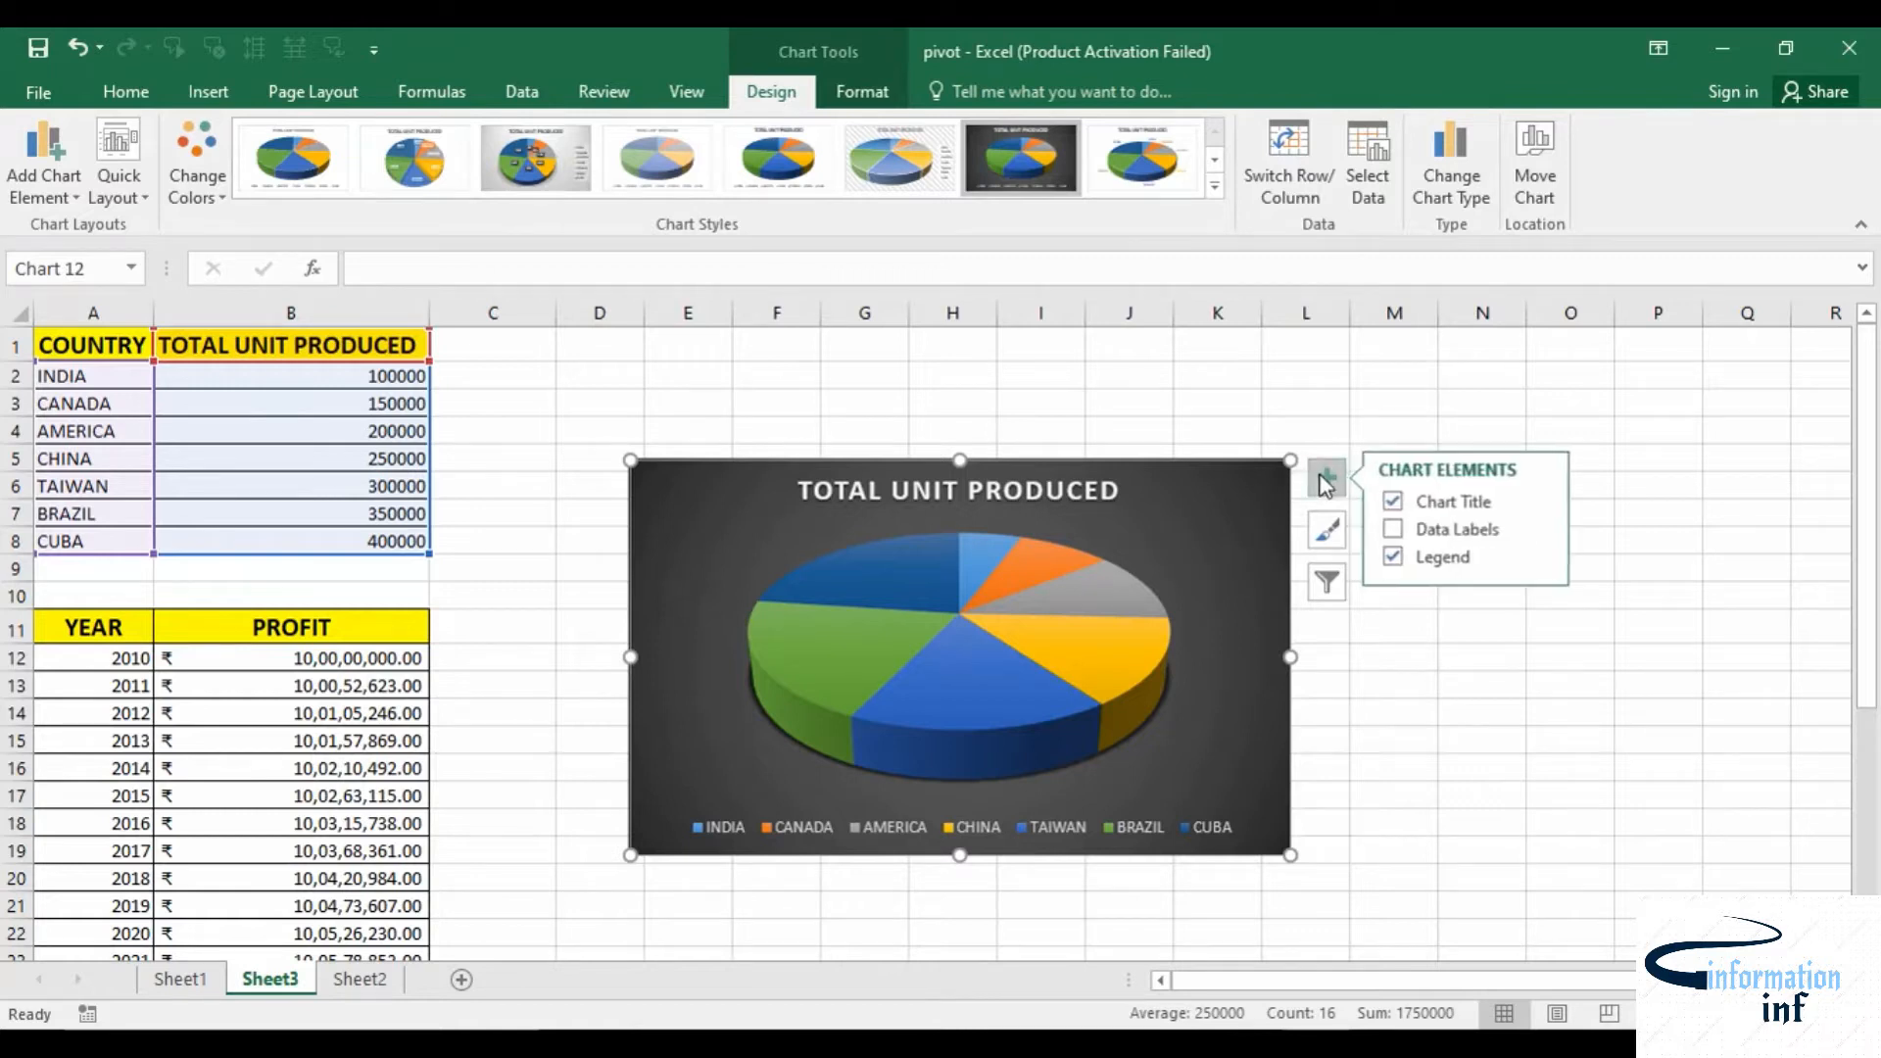
left_click(1395, 530)
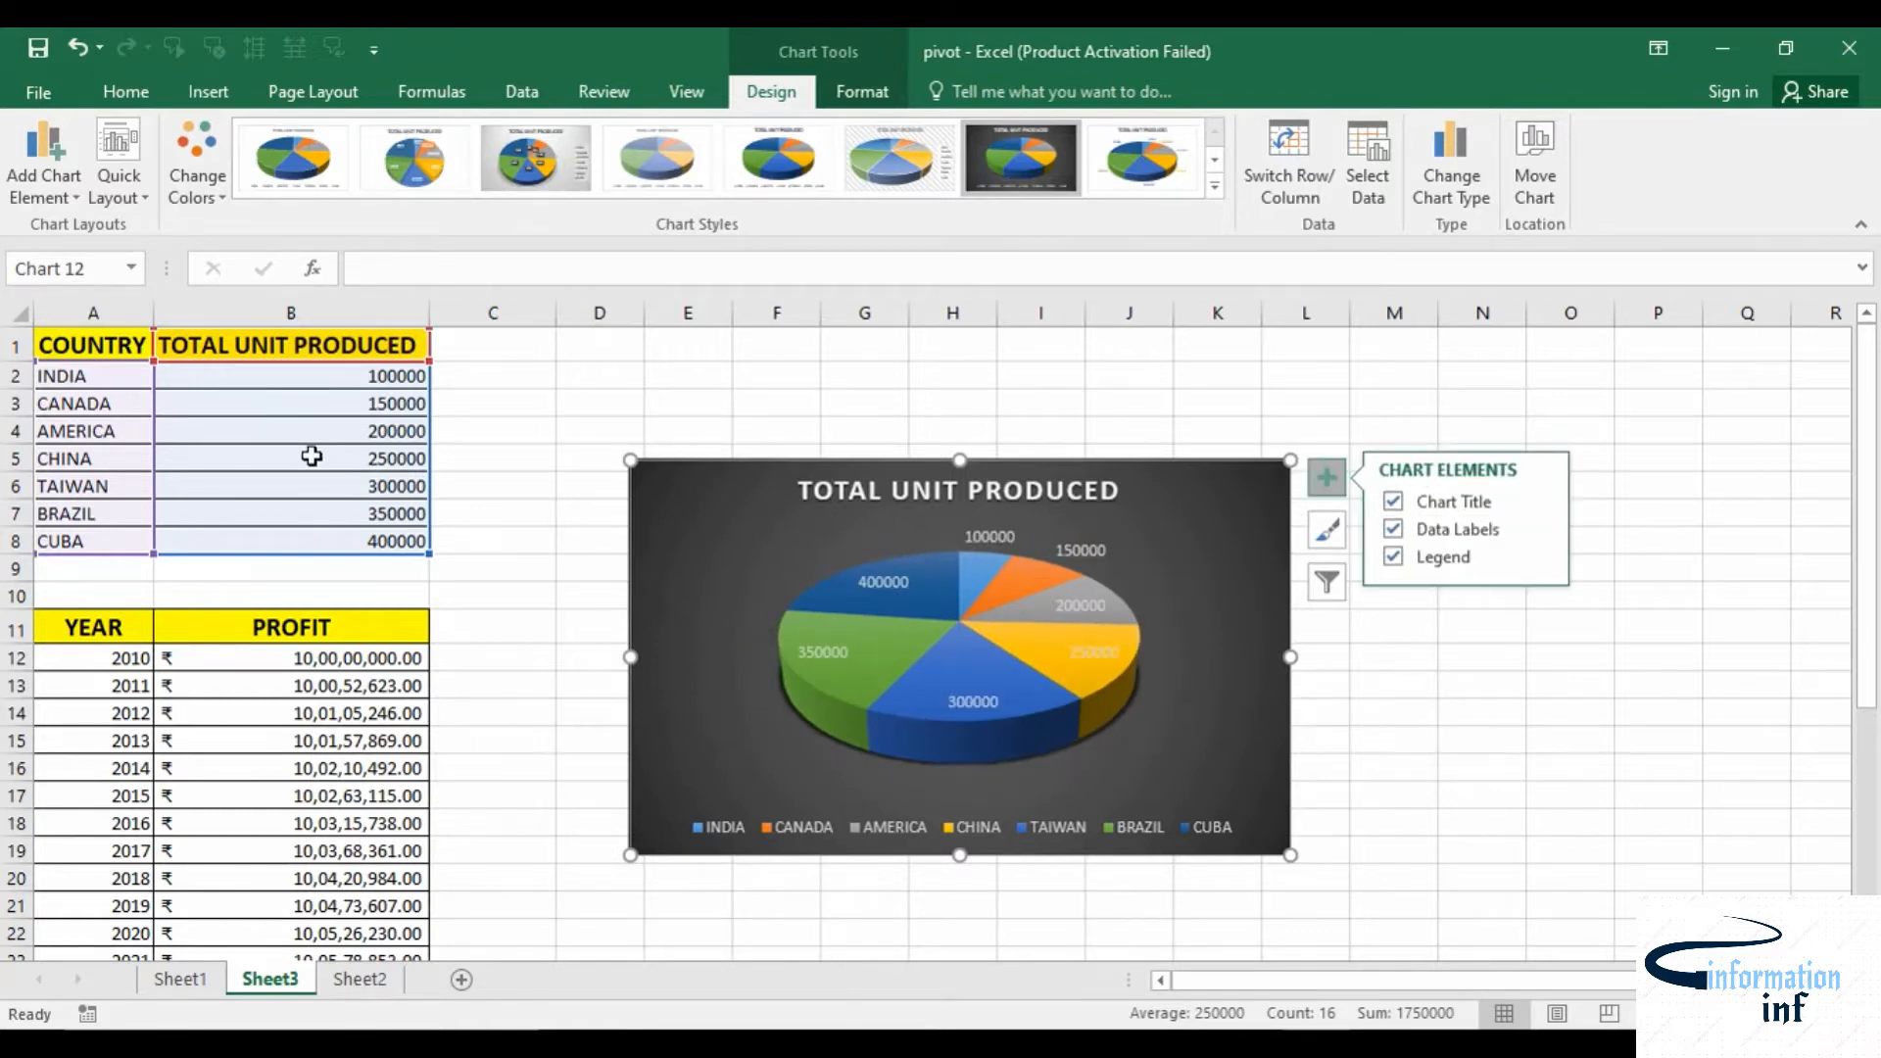
left_click(1327, 480)
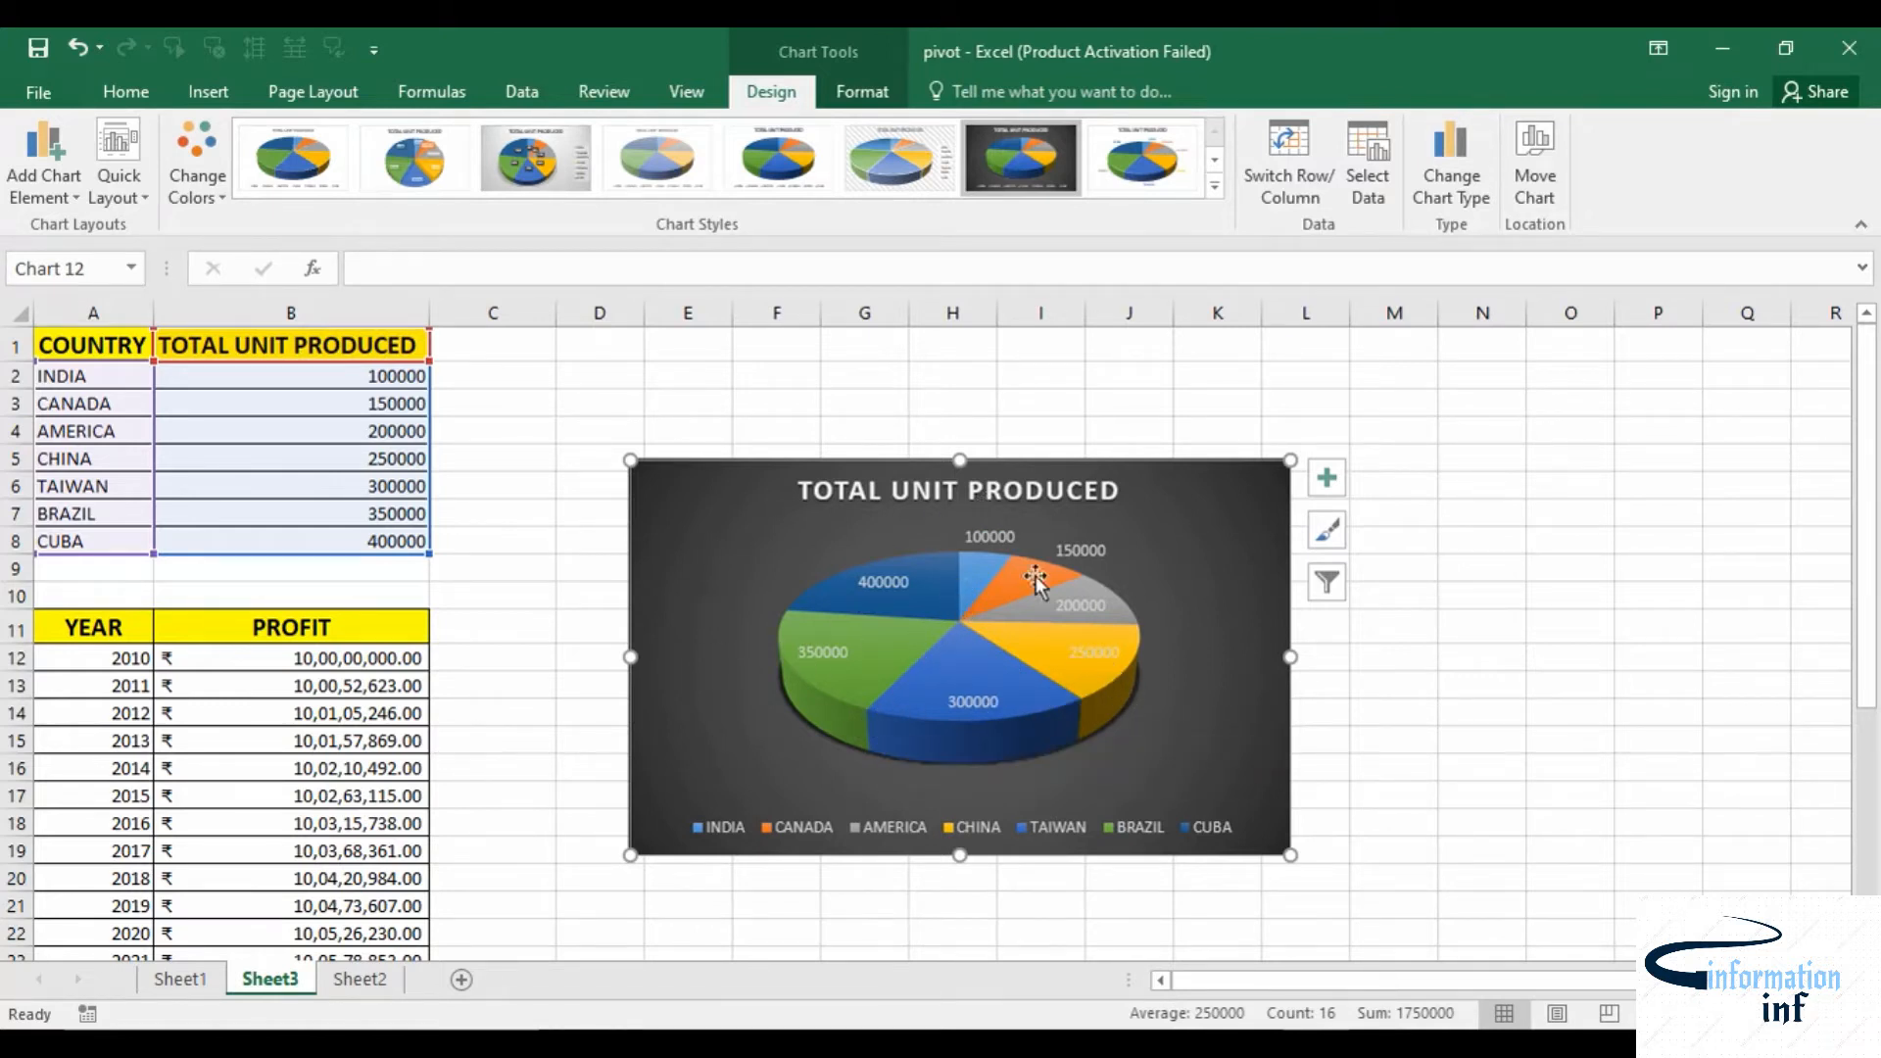
Set the pie series' angle of first slice to 230° and its pie explosion to 10%
double_click(1183, 625)
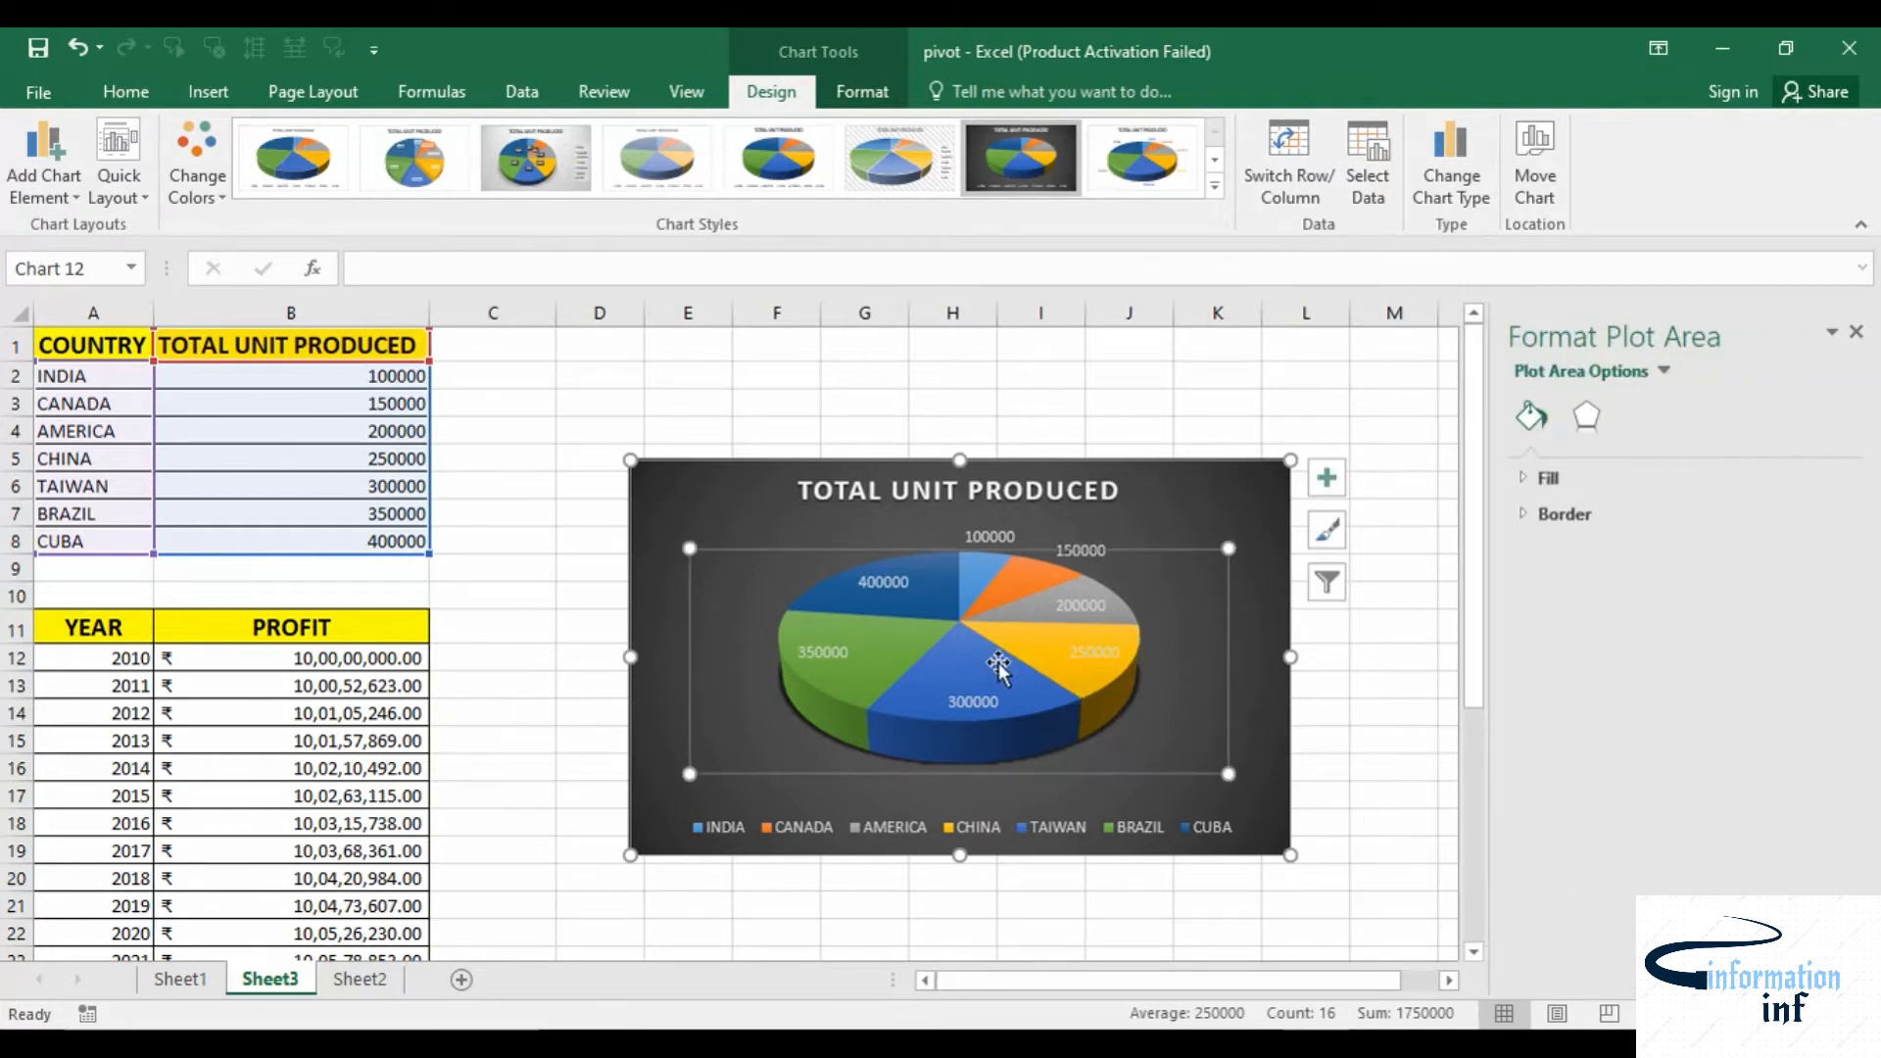
left_click(1041, 659)
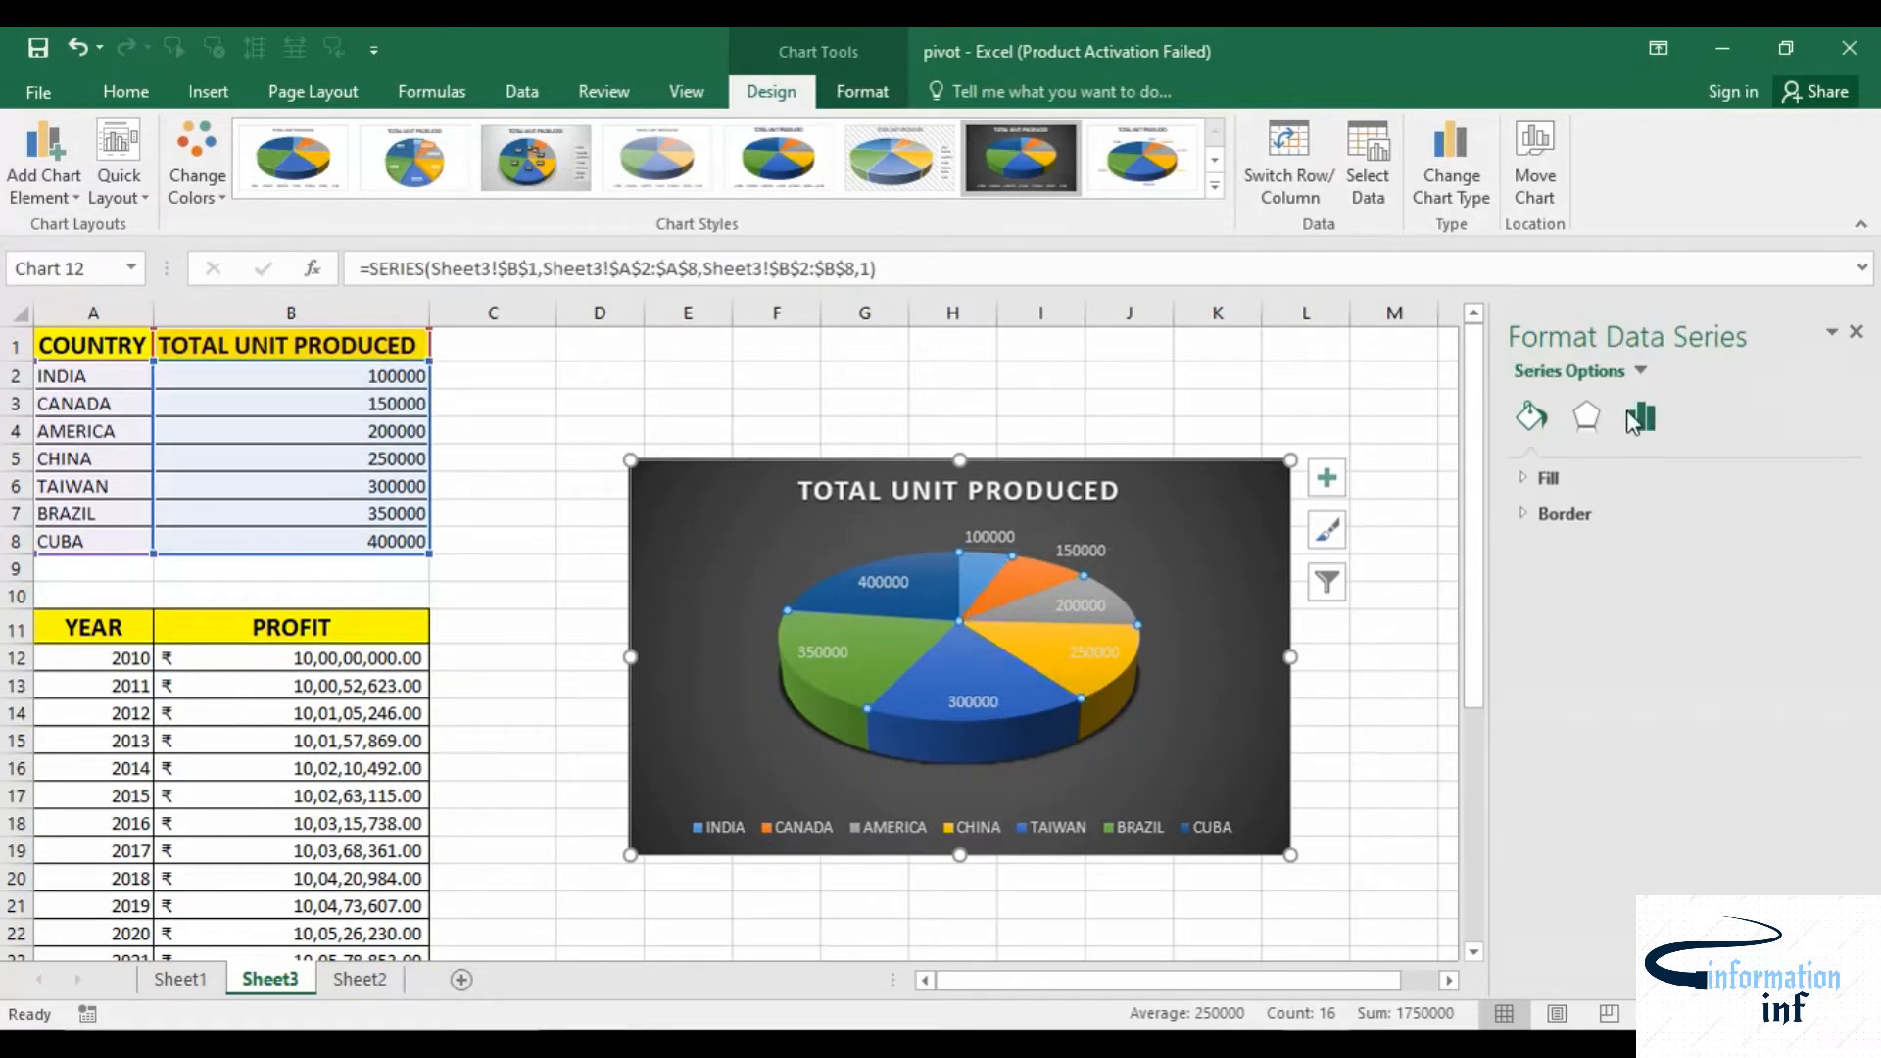
left_click(1641, 419)
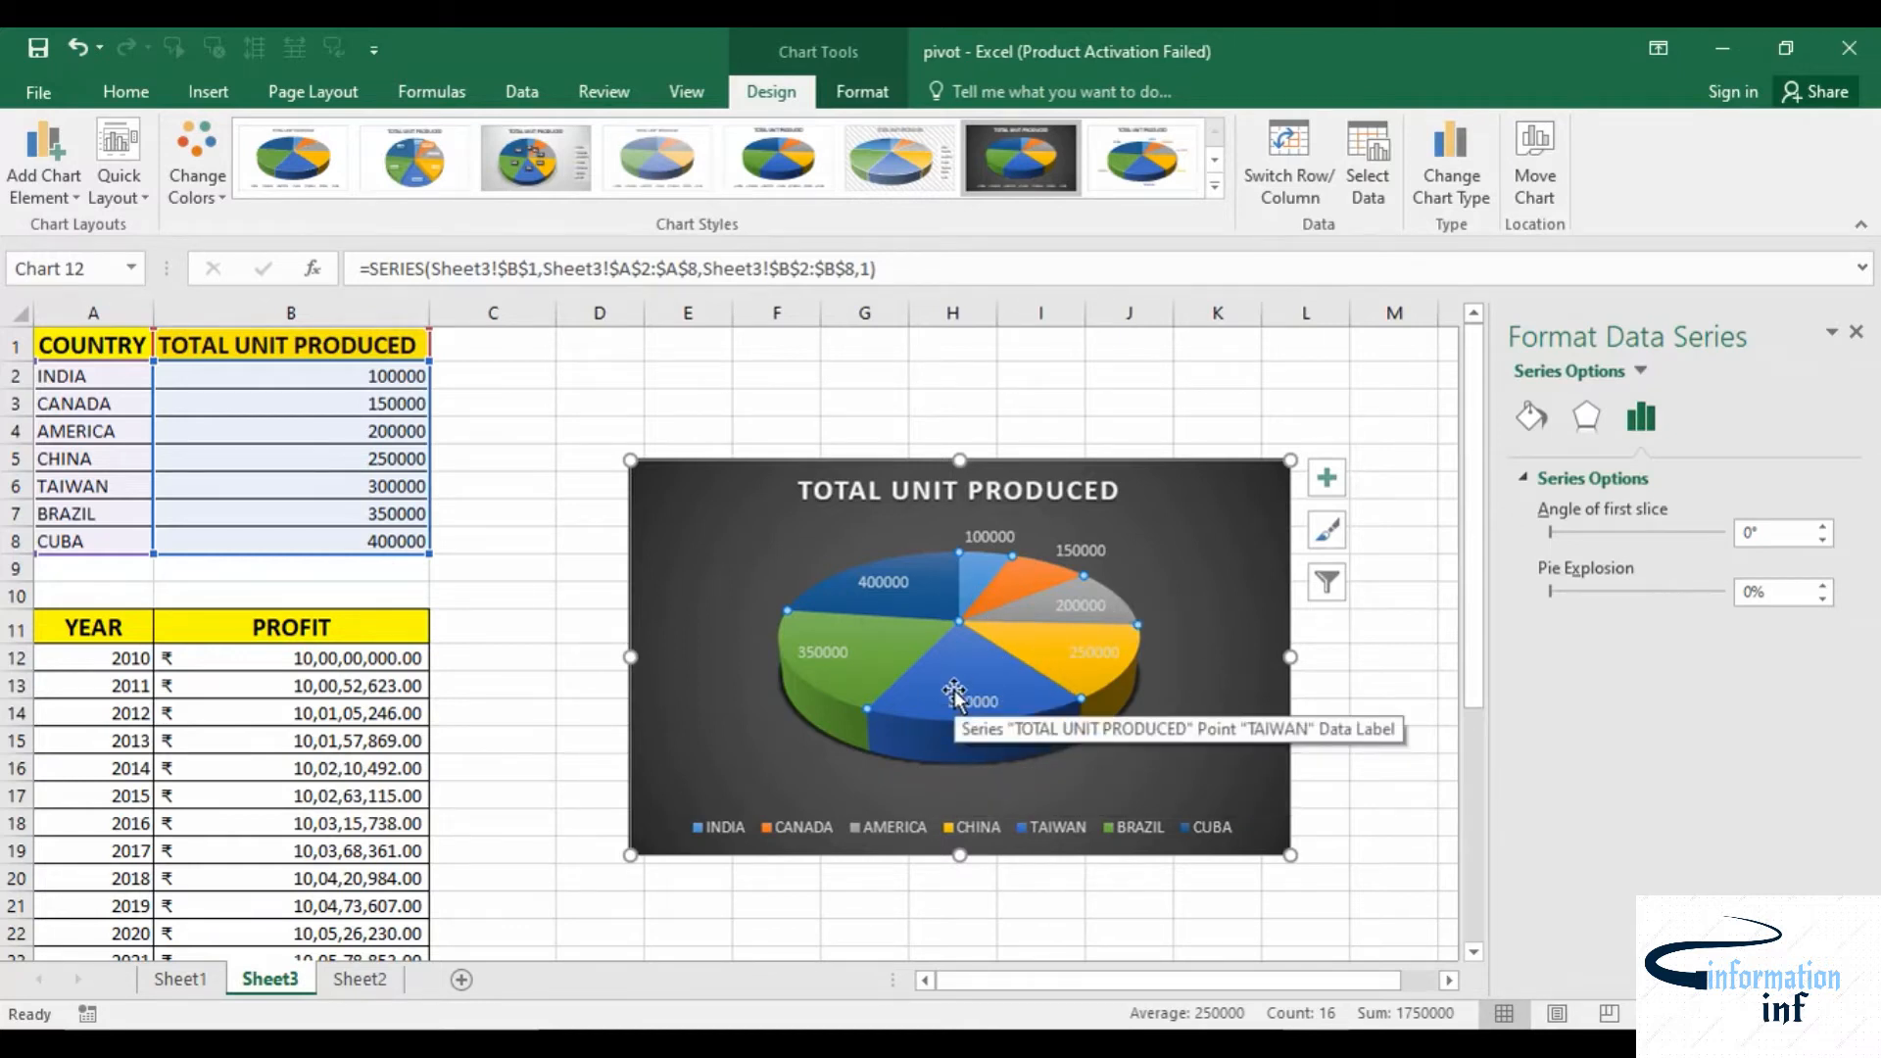
left_click(1574, 532)
left_click(1599, 527)
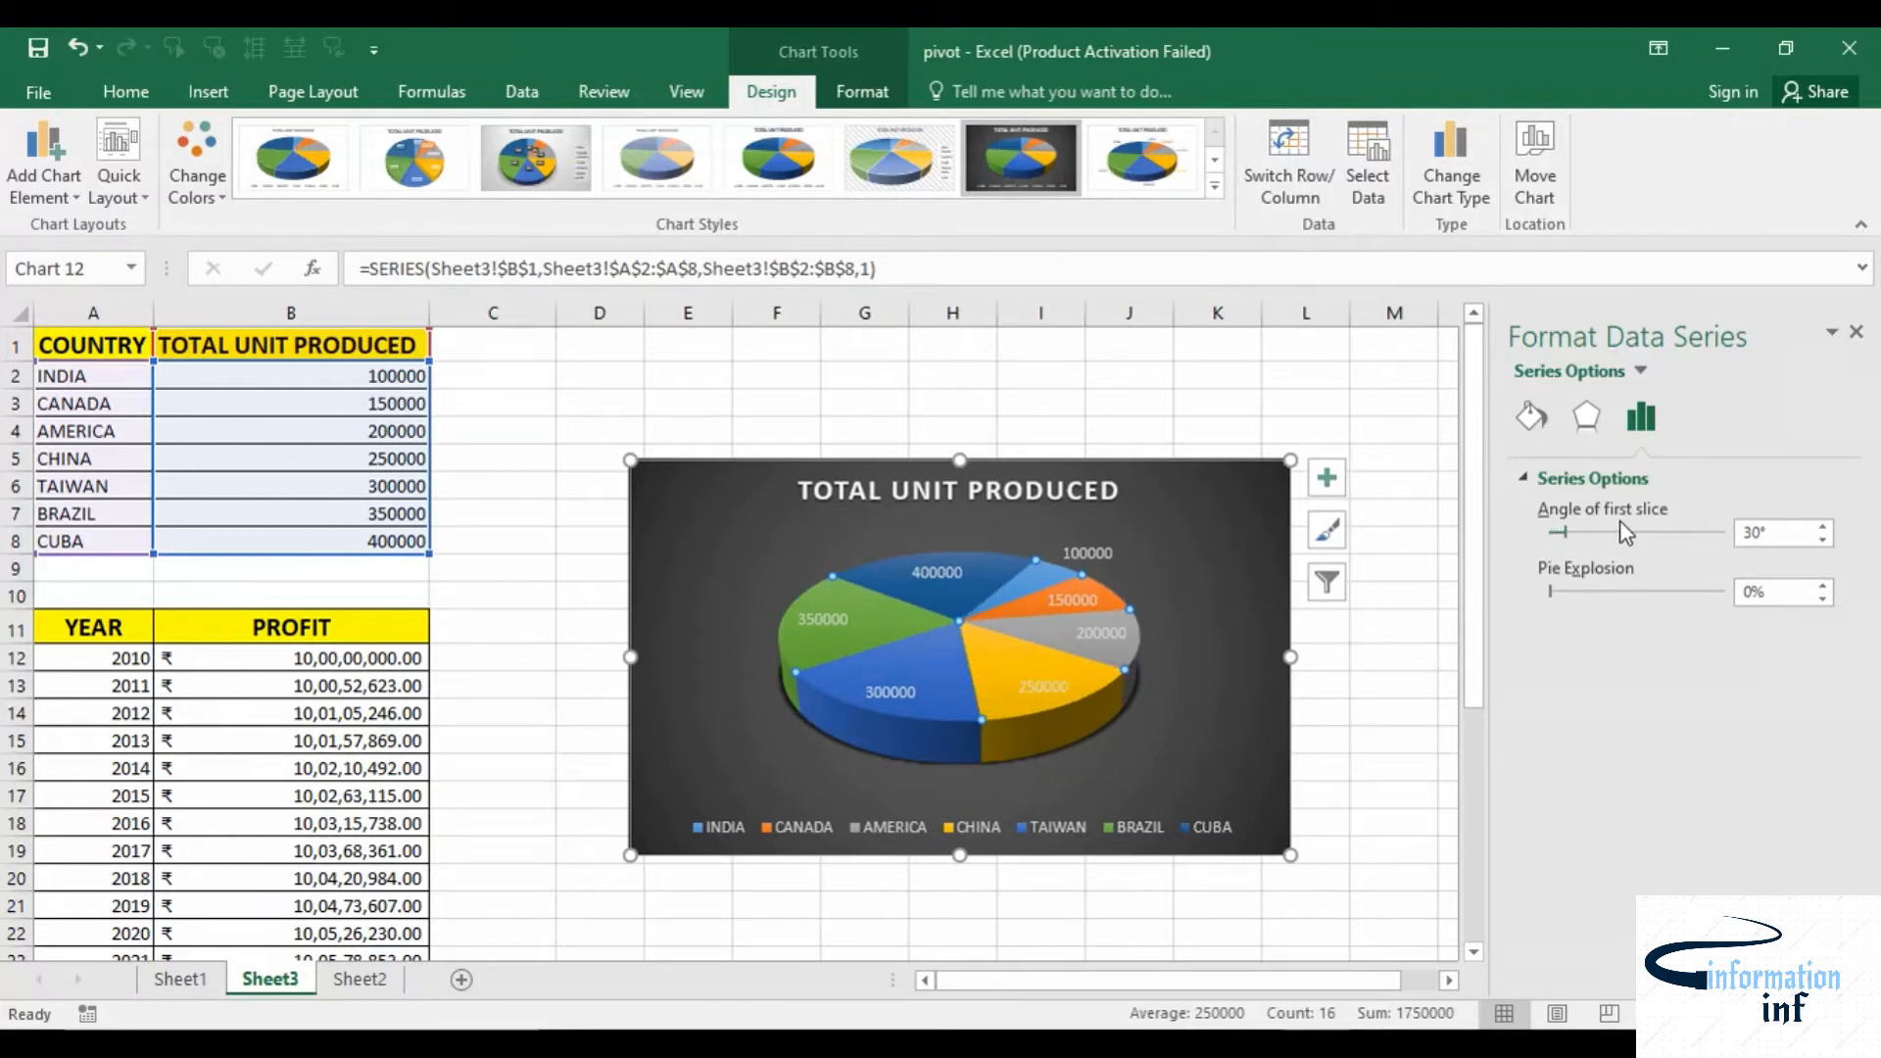
left_click(1607, 529)
left_click(1631, 532)
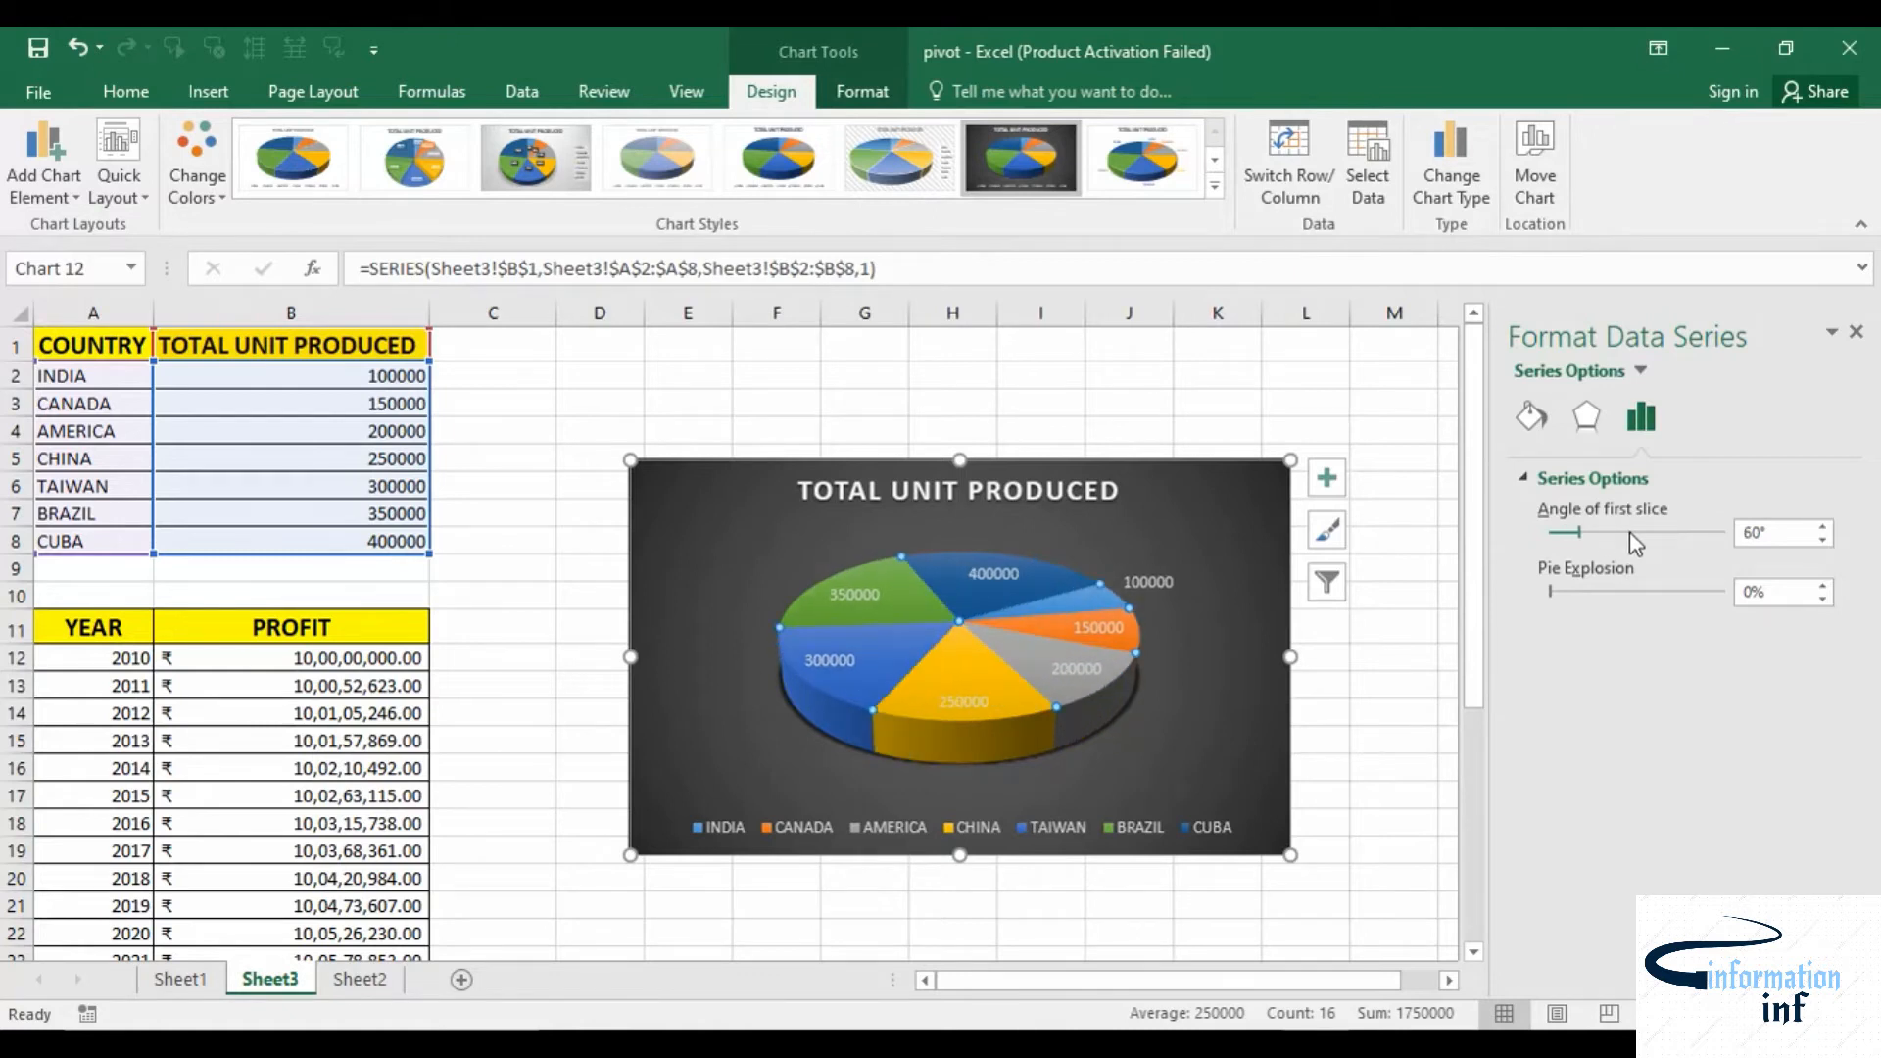
left_click(1630, 532)
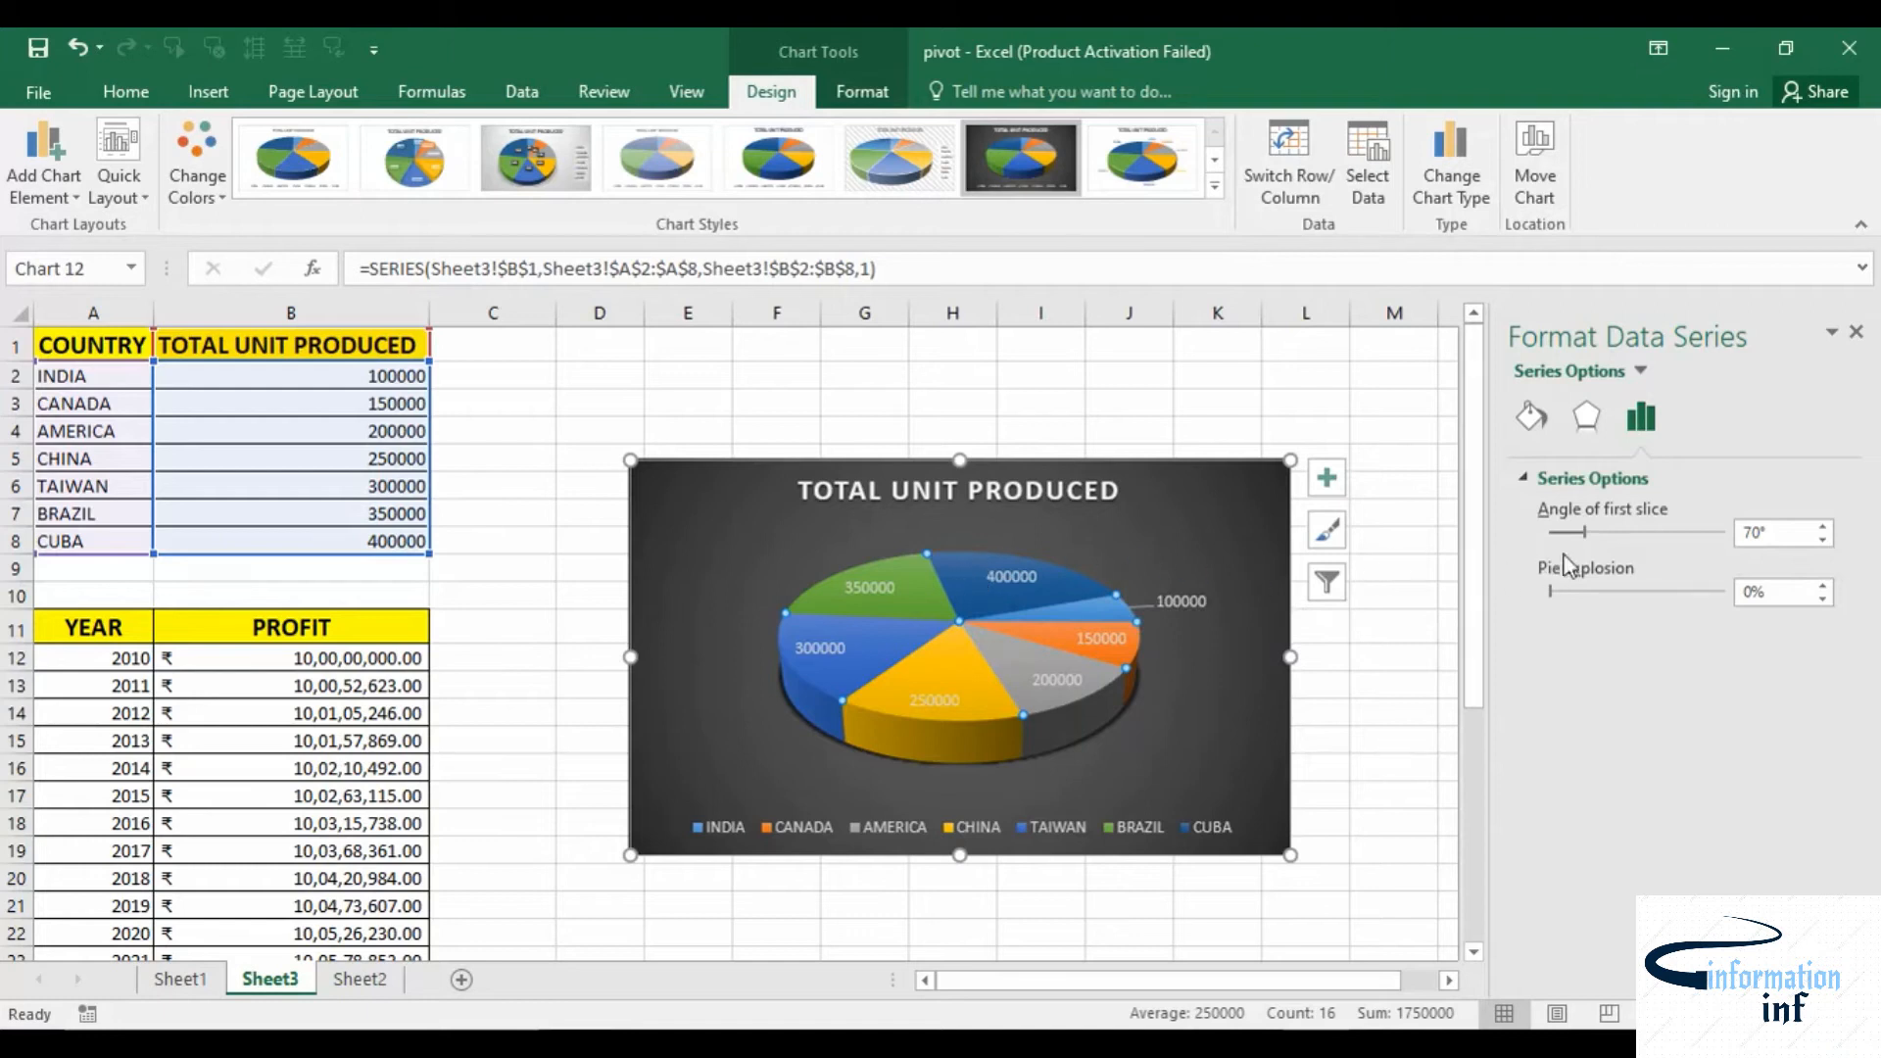
mouse_move(1618, 530)
left_mouse_down()
mouse_move(1698, 529)
mouse_move(1640, 533)
left_mouse_up()
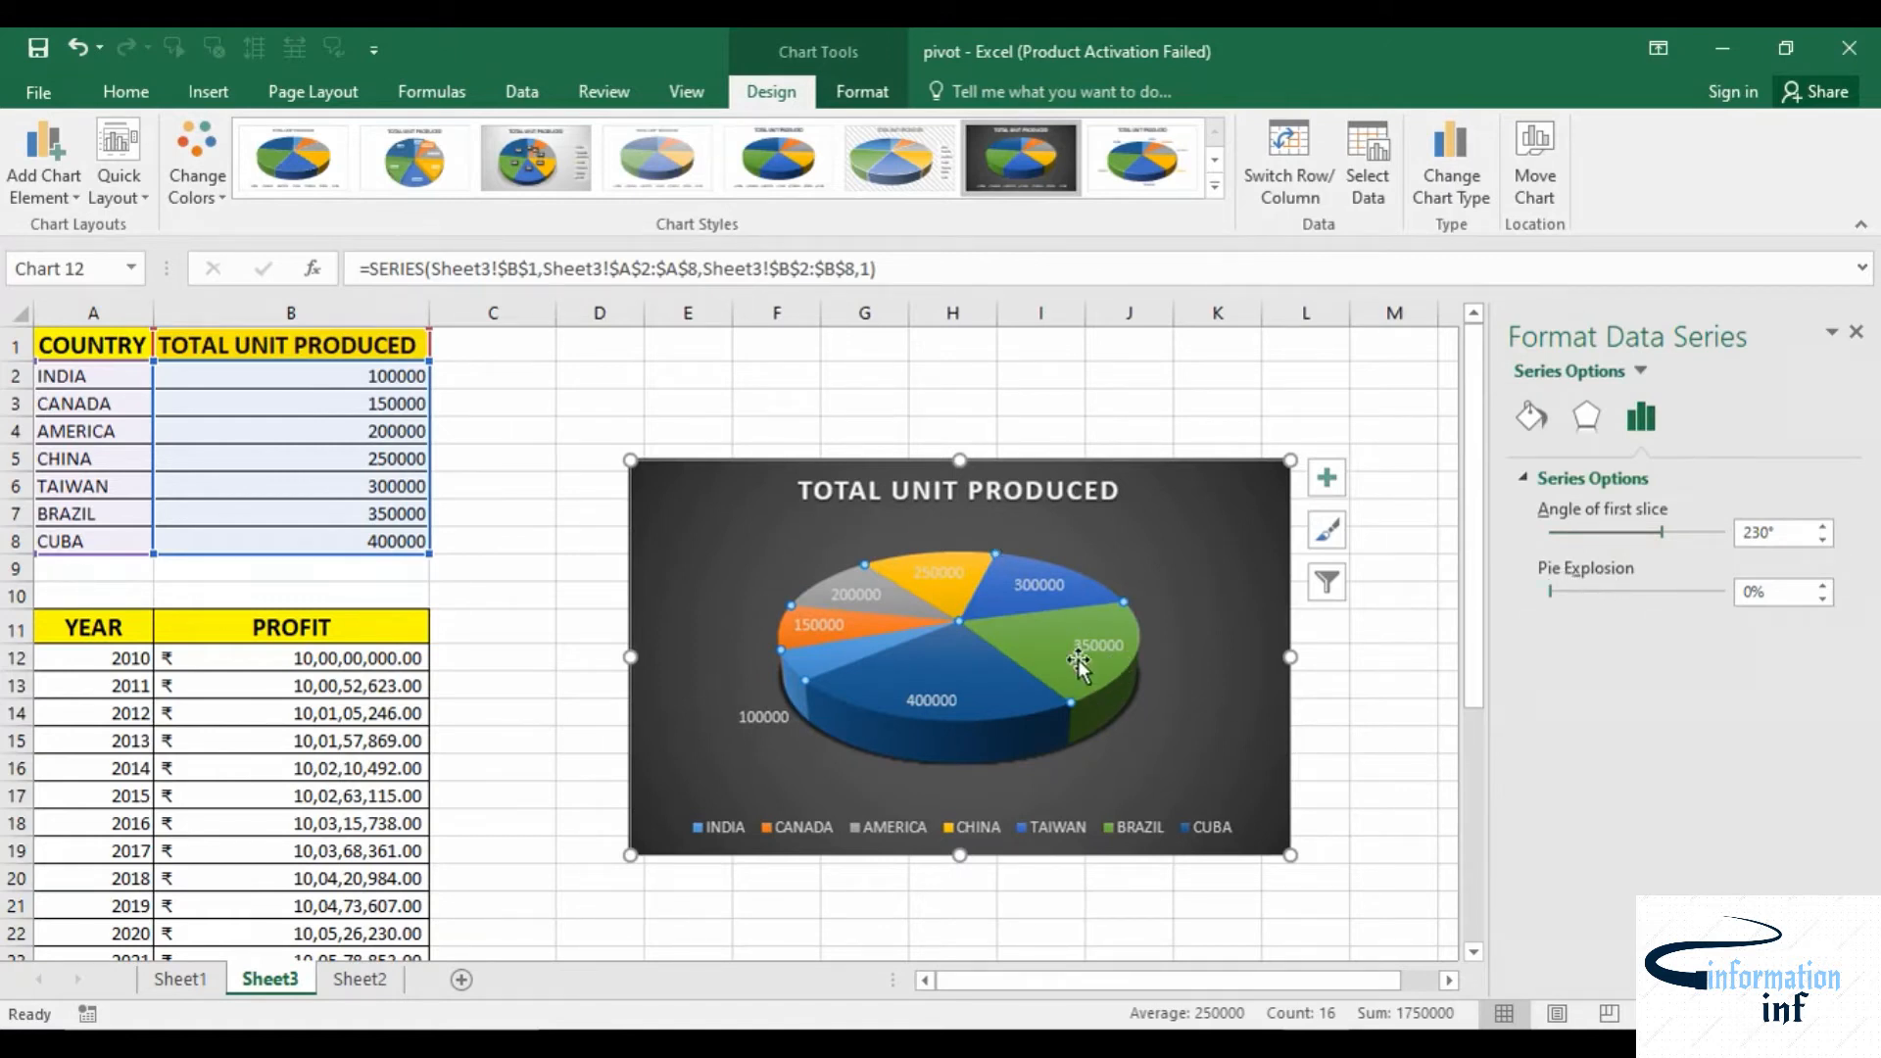
mouse_move(1066, 655)
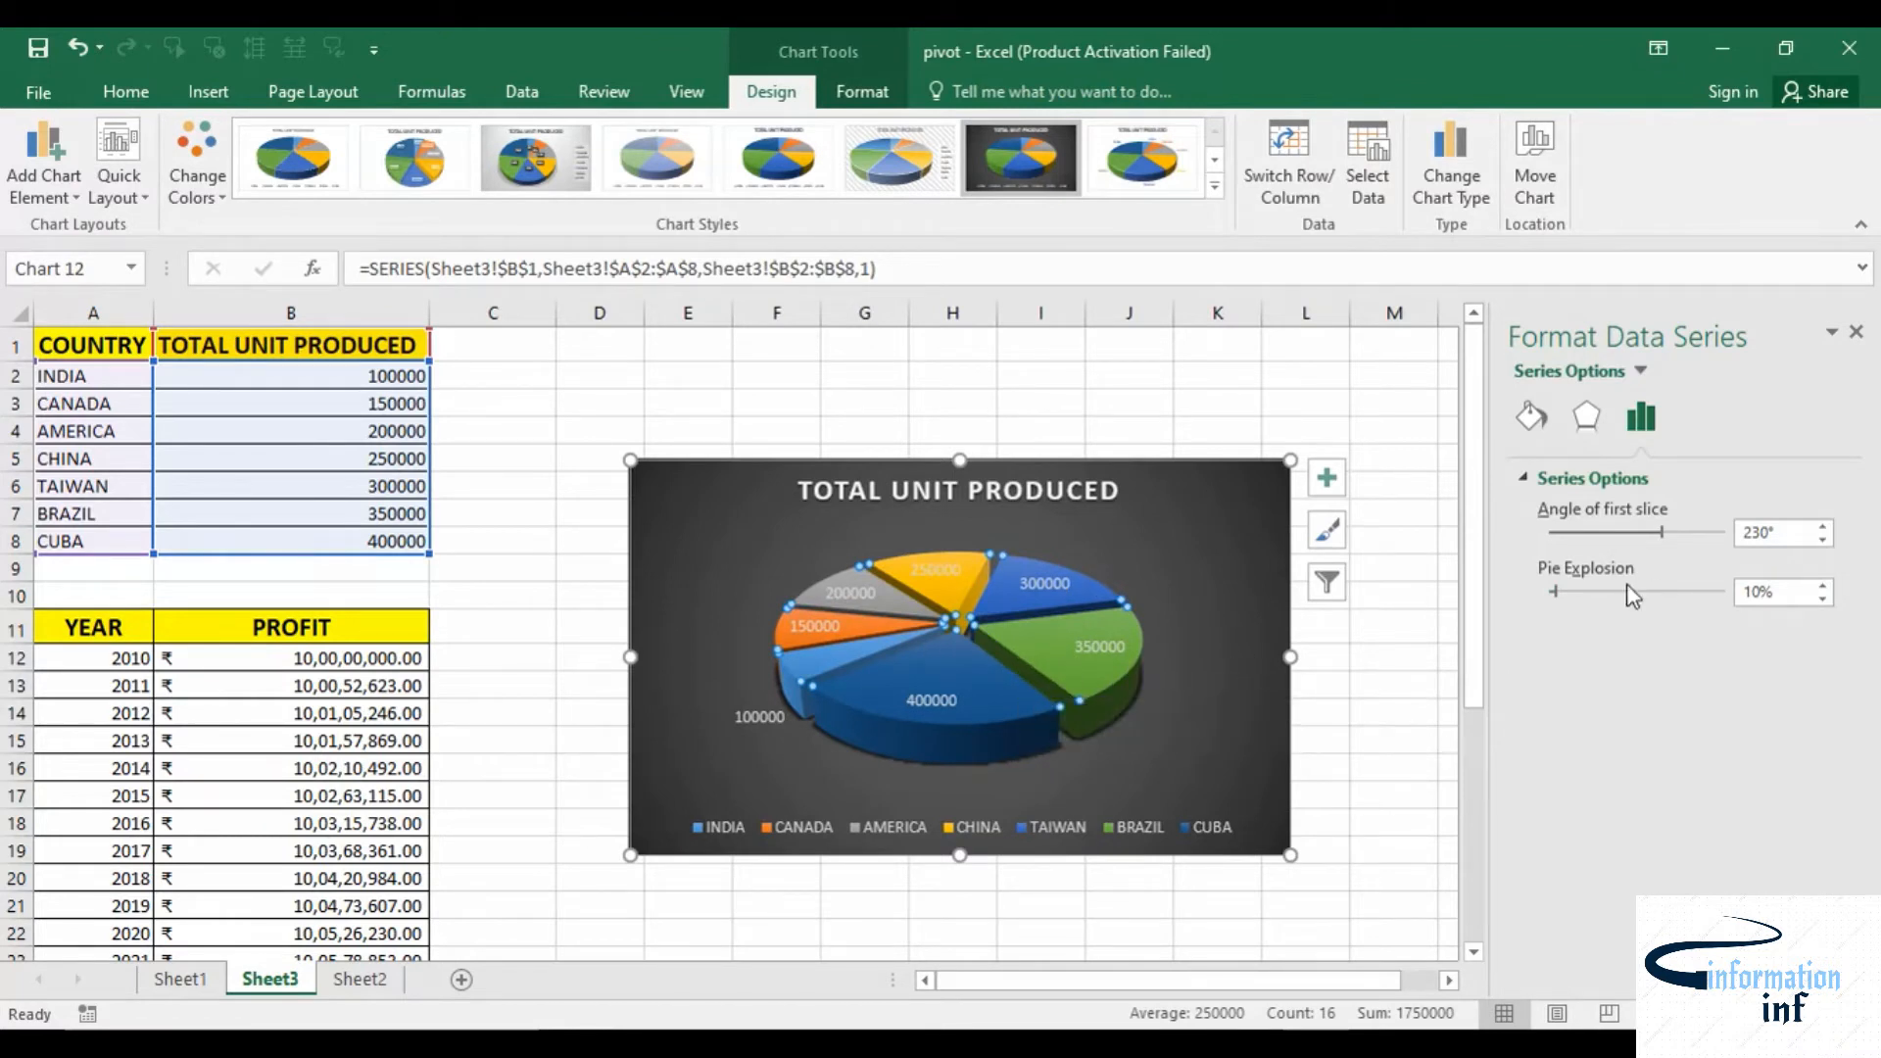
Reset the pie series' angle of first slice to 0° and its pie explosion to 0%
left_click_drag(1792, 532, 1727, 539)
type("0")
key("Return")
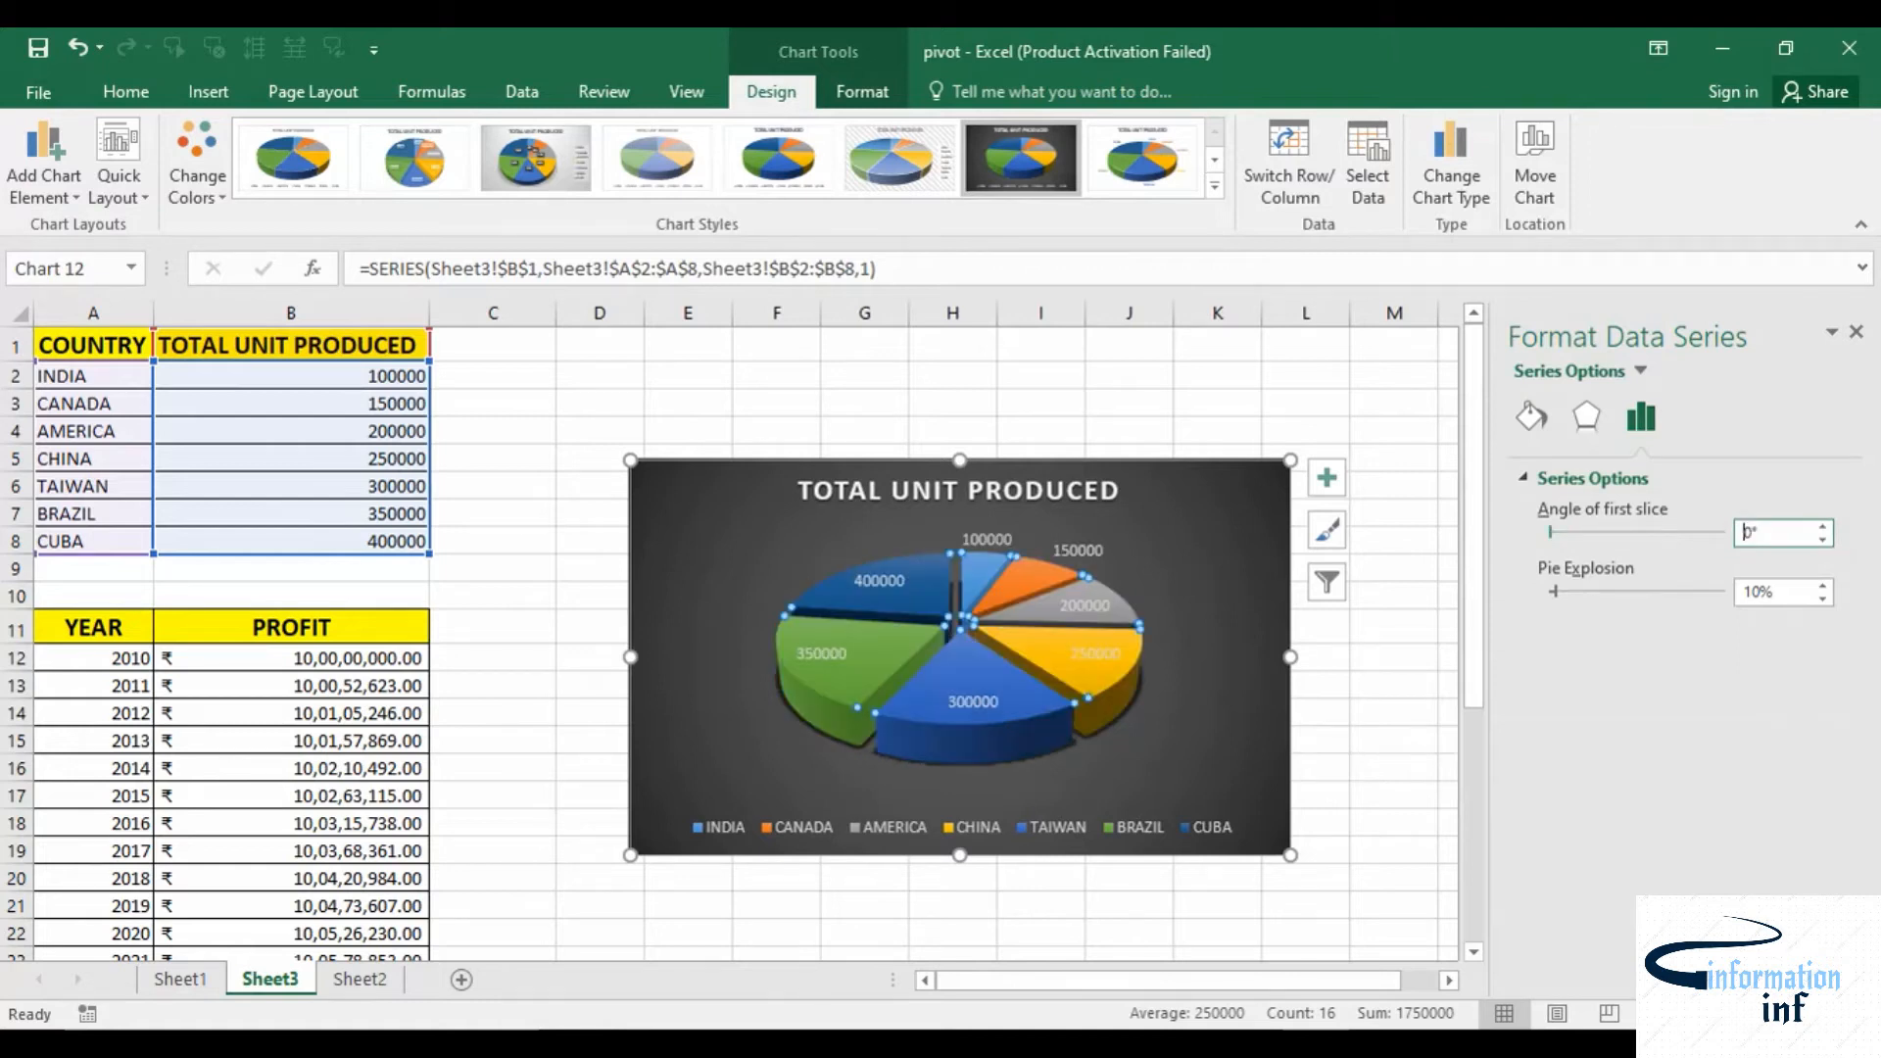
left_click_drag(1784, 599, 1743, 600)
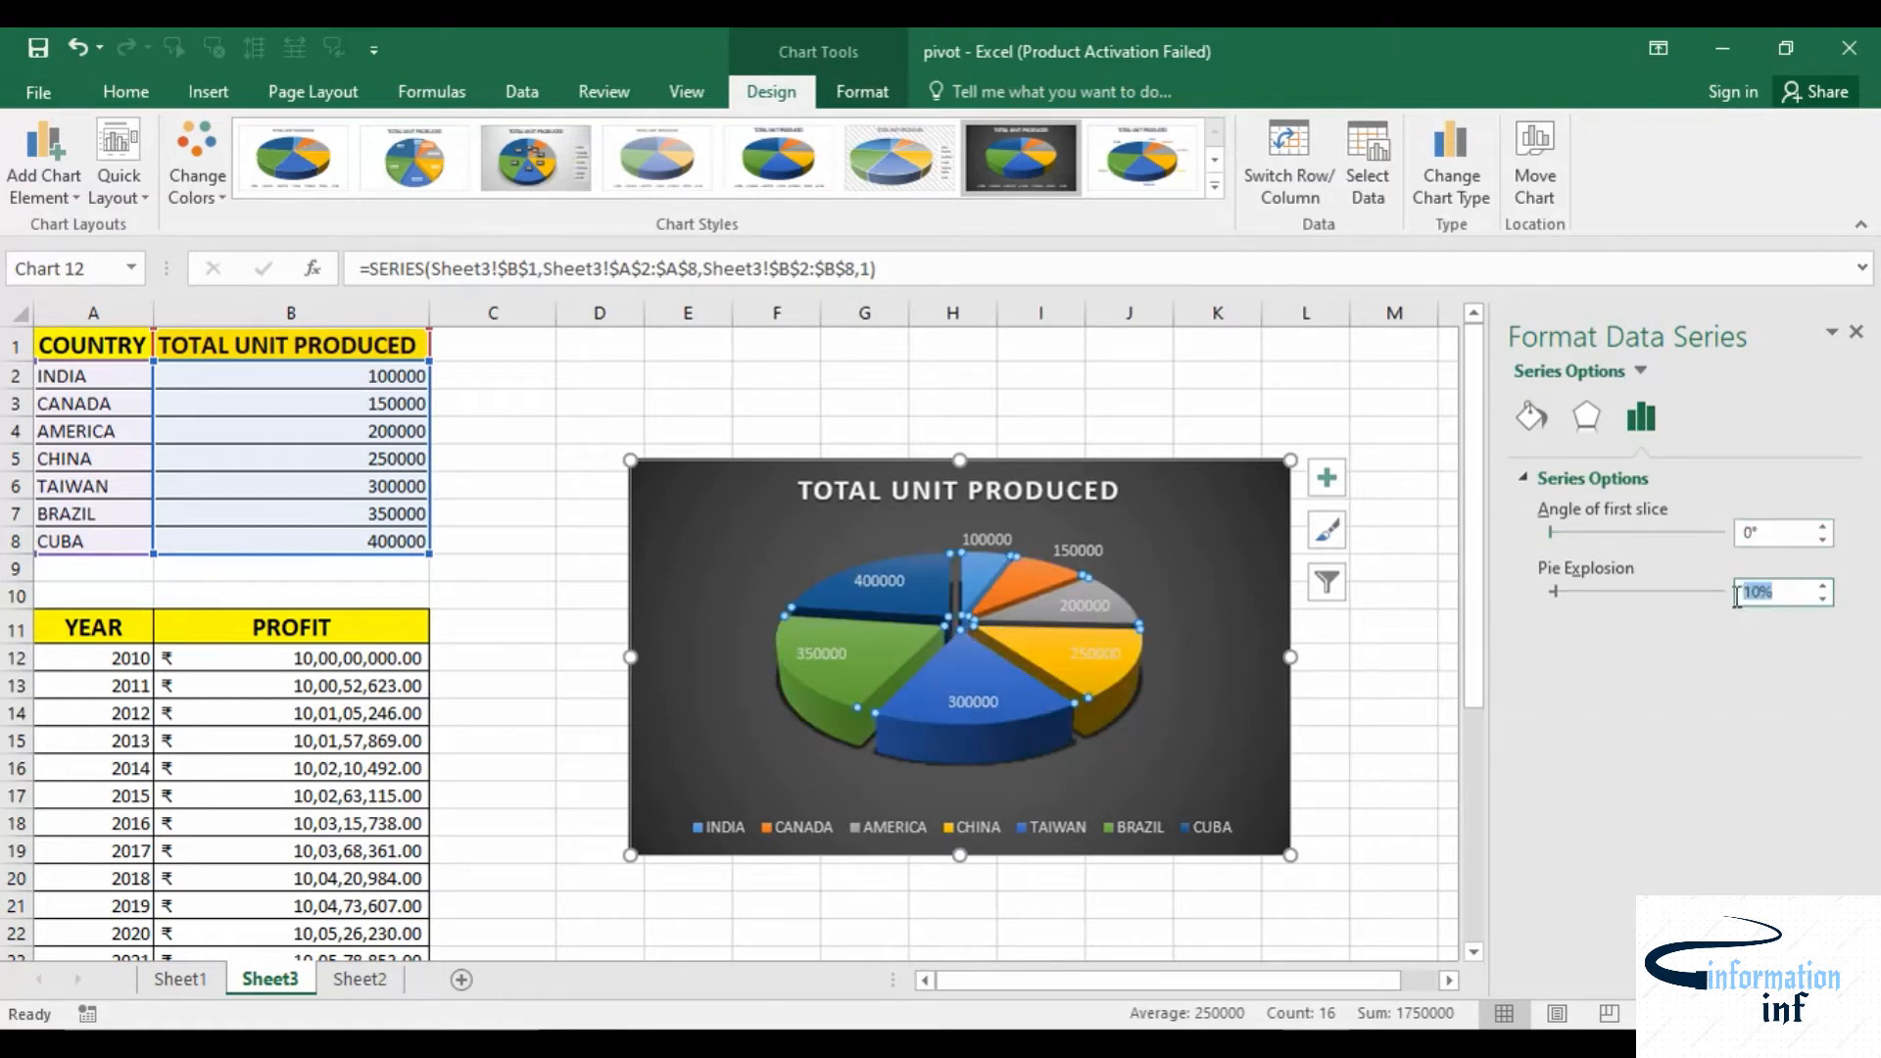
type("0")
key("Return")
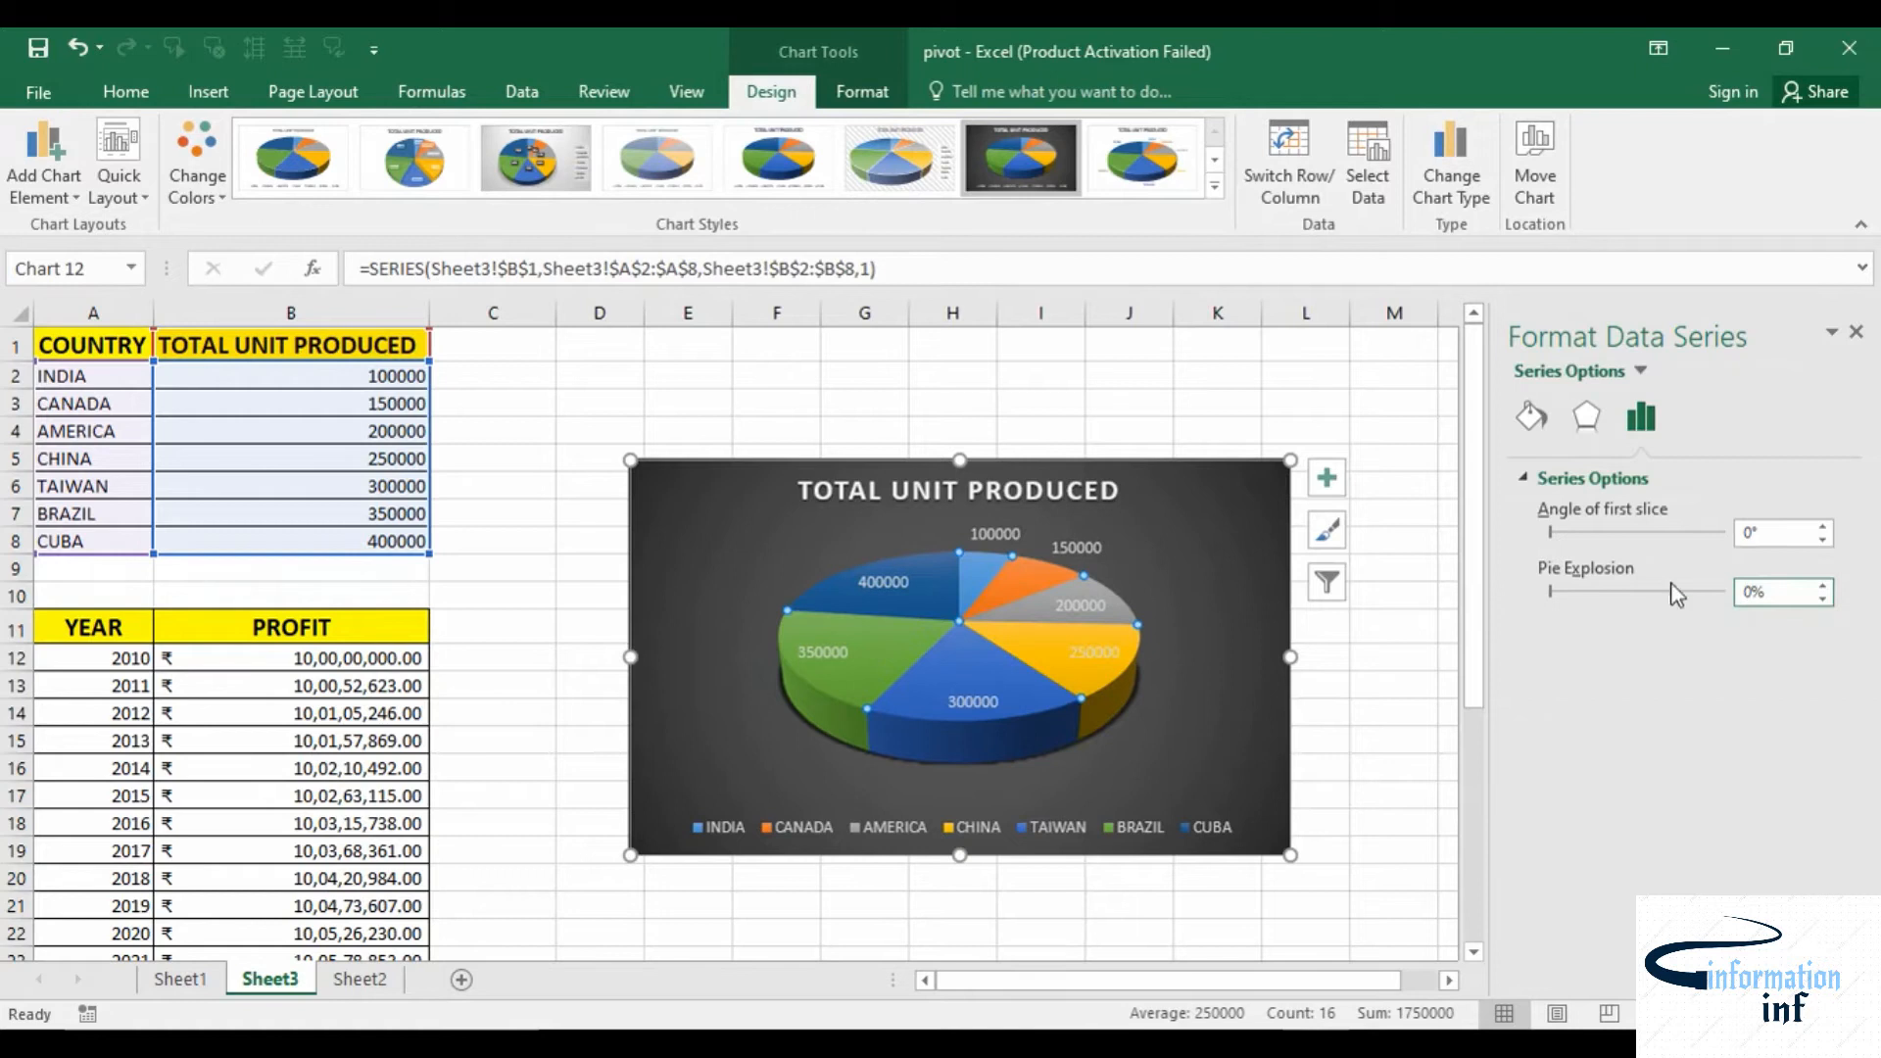
Pull the TAIWAN, AMERICA and CHINA slices away from the pie's centre, with about 27% explosion for TAIWAN and 57% for CHINA
left_click(963, 658)
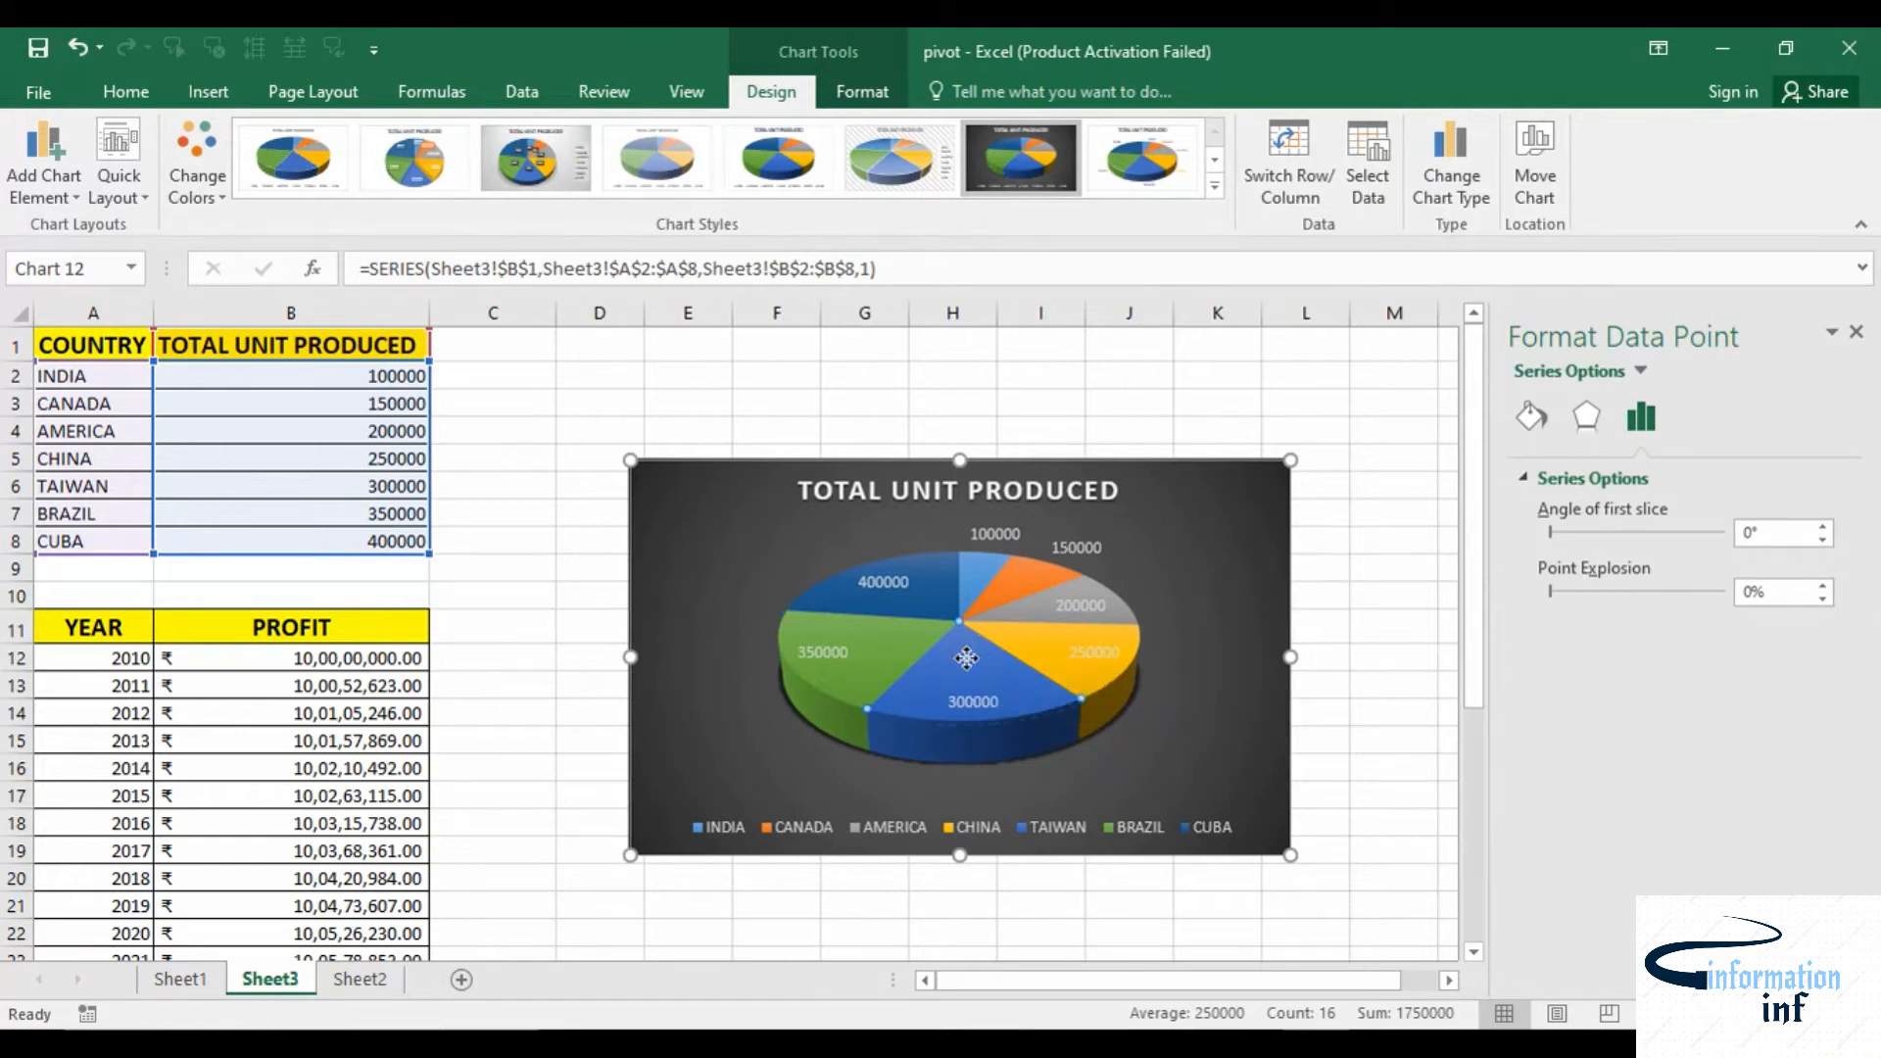
left_click_drag(969, 655, 965, 693)
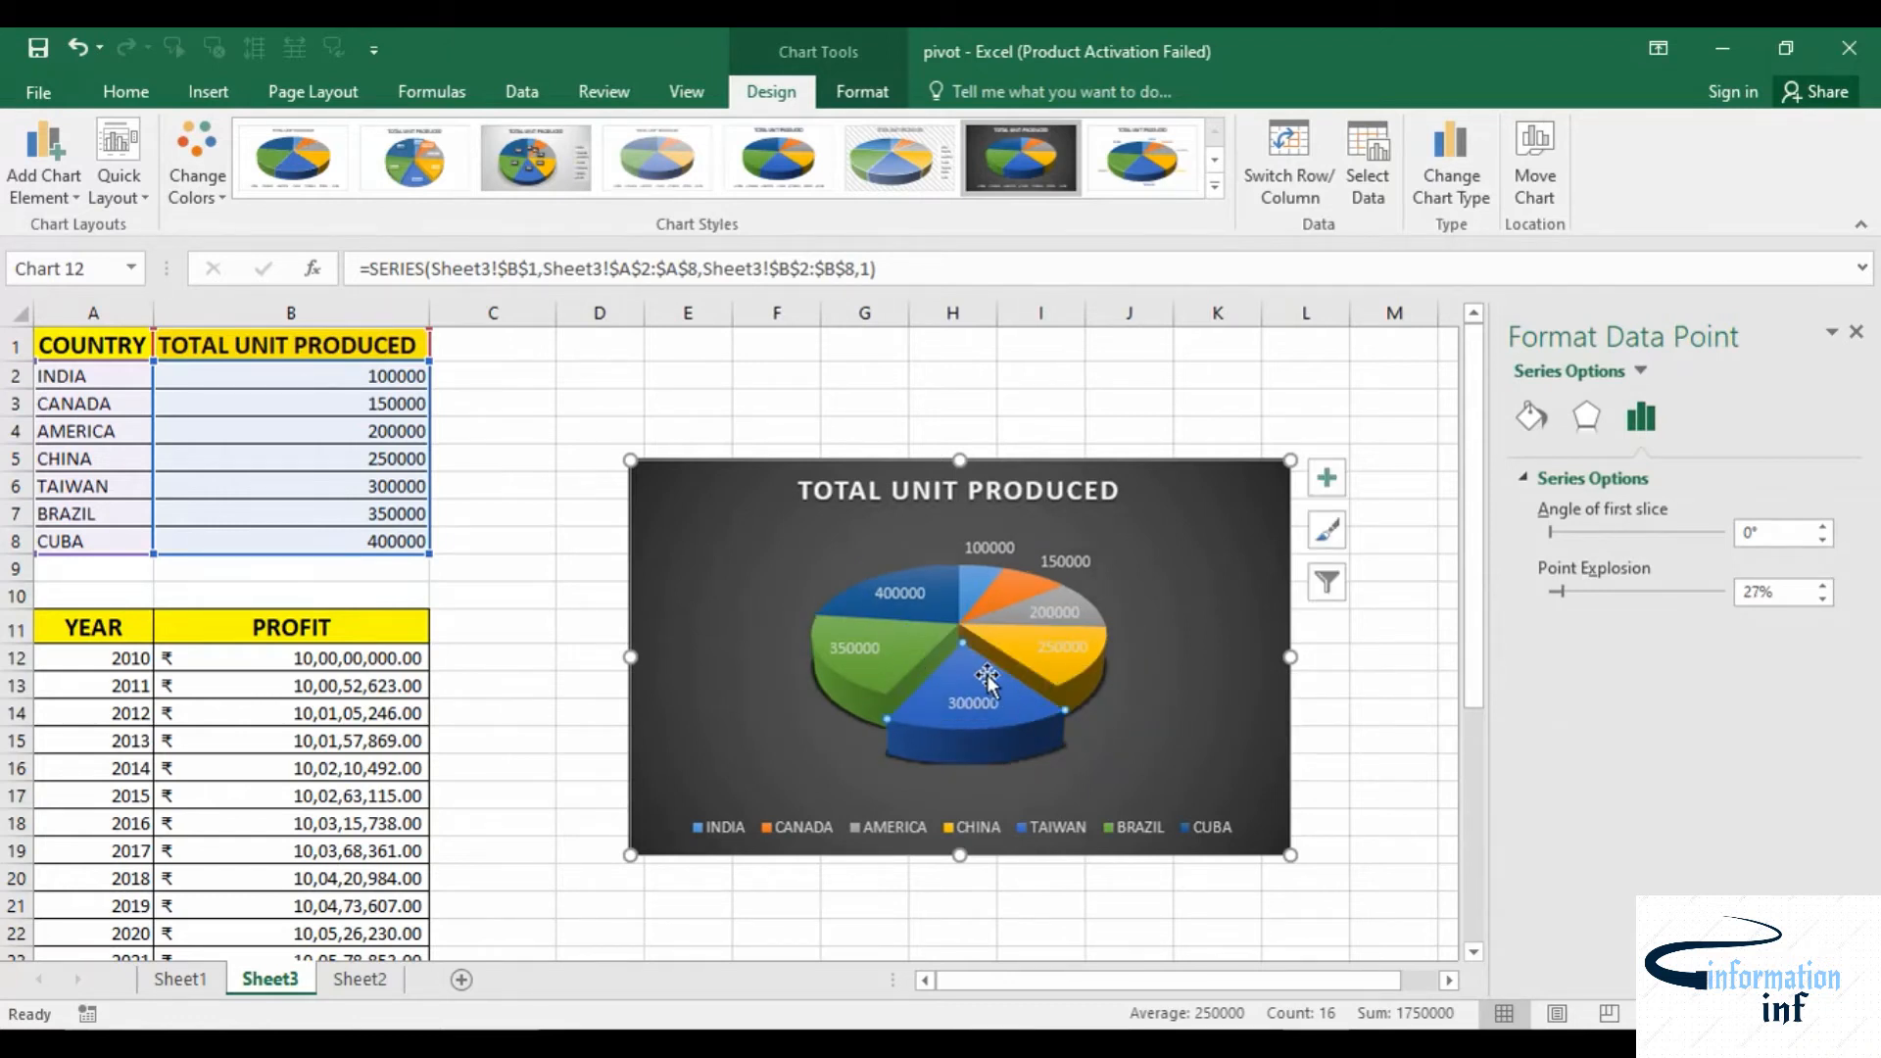
left_click_drag(1018, 625, 1048, 674)
left_click(1048, 674)
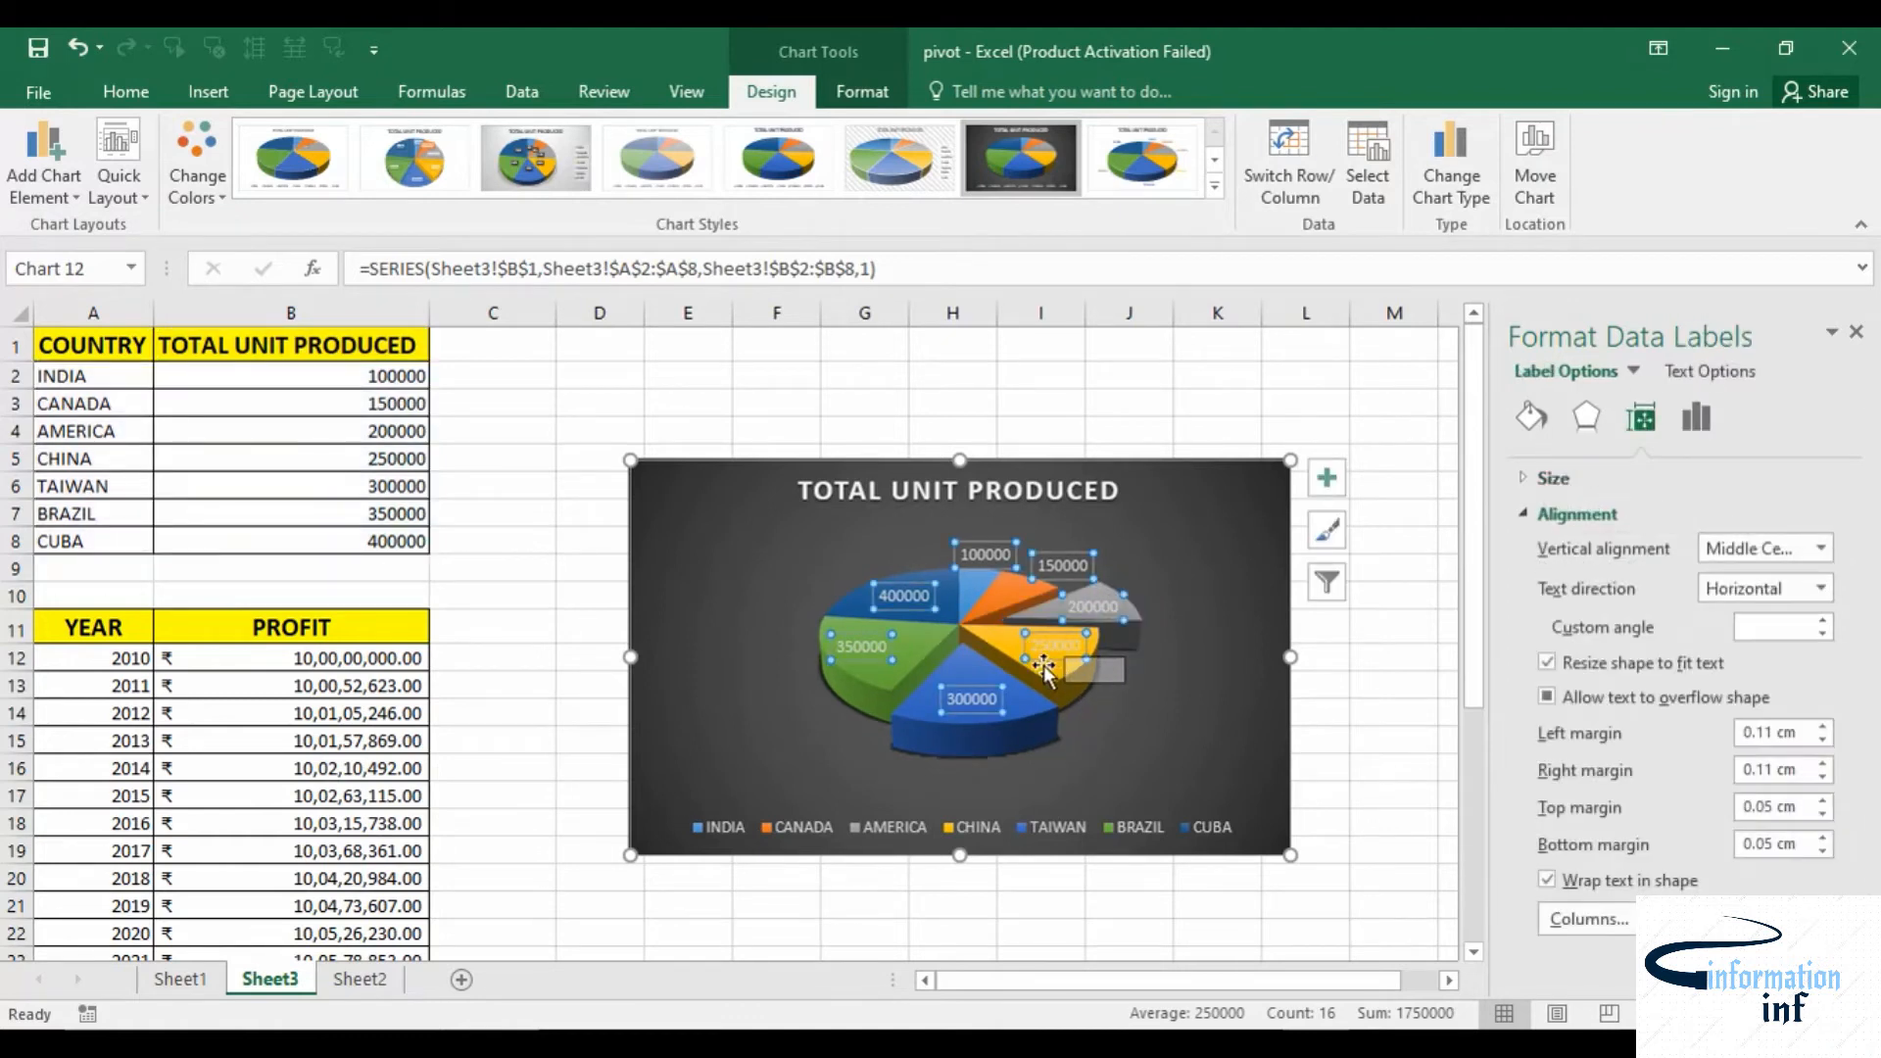
left_click(1001, 633)
left_click(1048, 654)
left_click_drag(1071, 662, 1098, 655)
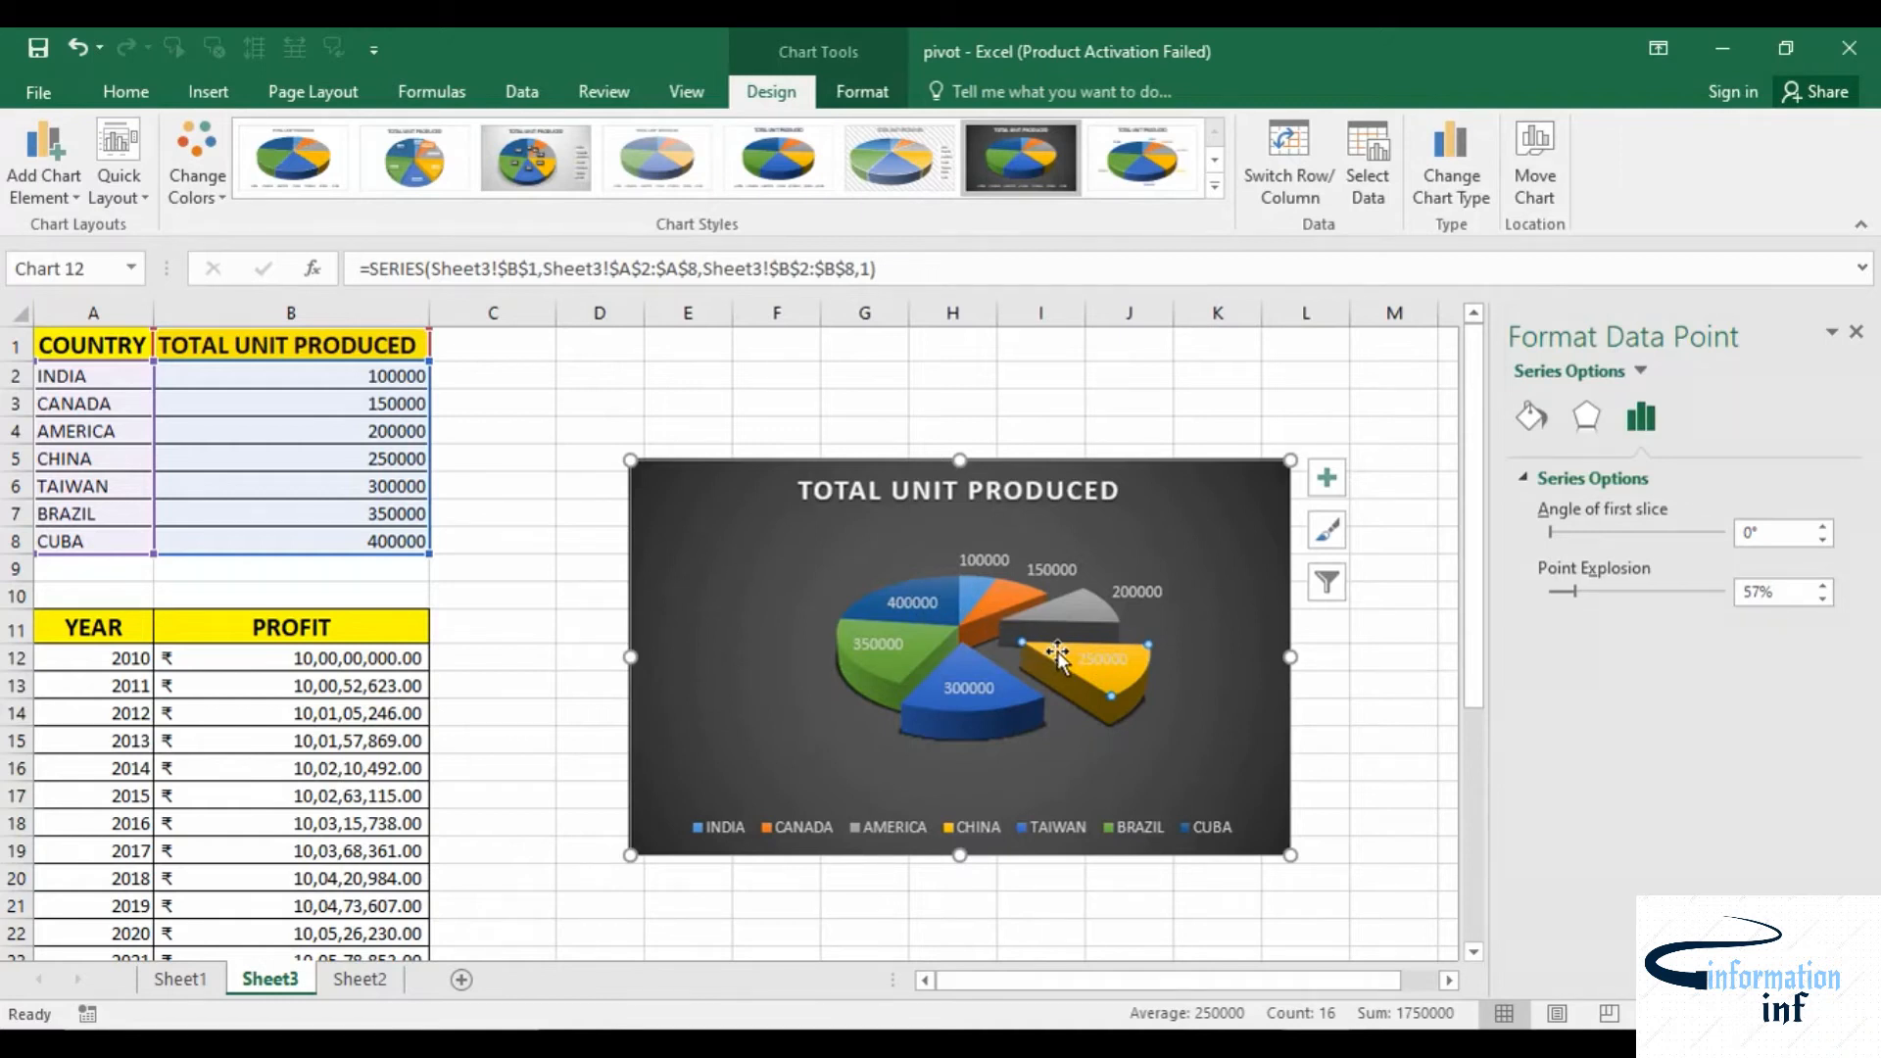
Reset the point explosion of the CHINA, AMERICA and TAIWAN slices to 0%
left_click_drag(1780, 592, 1737, 592)
type("0")
key("Return")
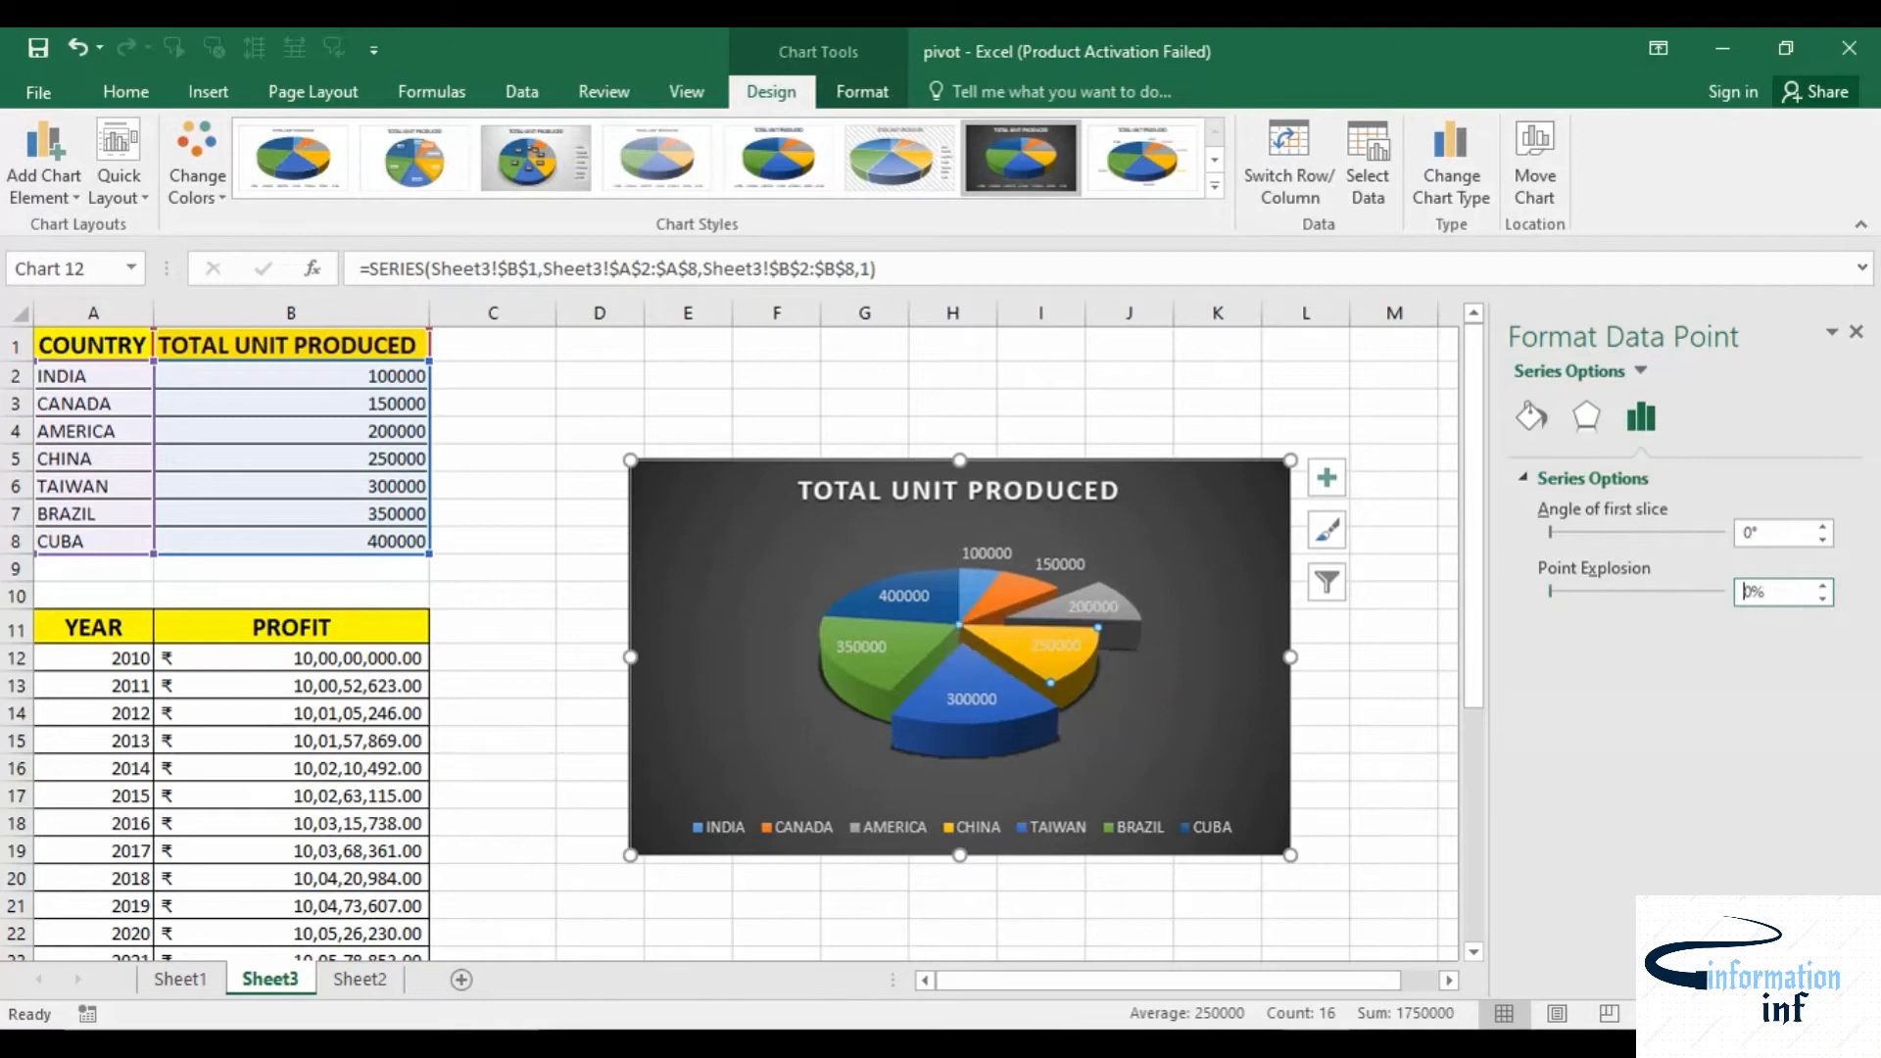
left_click(1045, 617)
left_click_drag(1124, 605, 1125, 606)
left_click_drag(1799, 591, 1736, 600)
type("0")
key("Return")
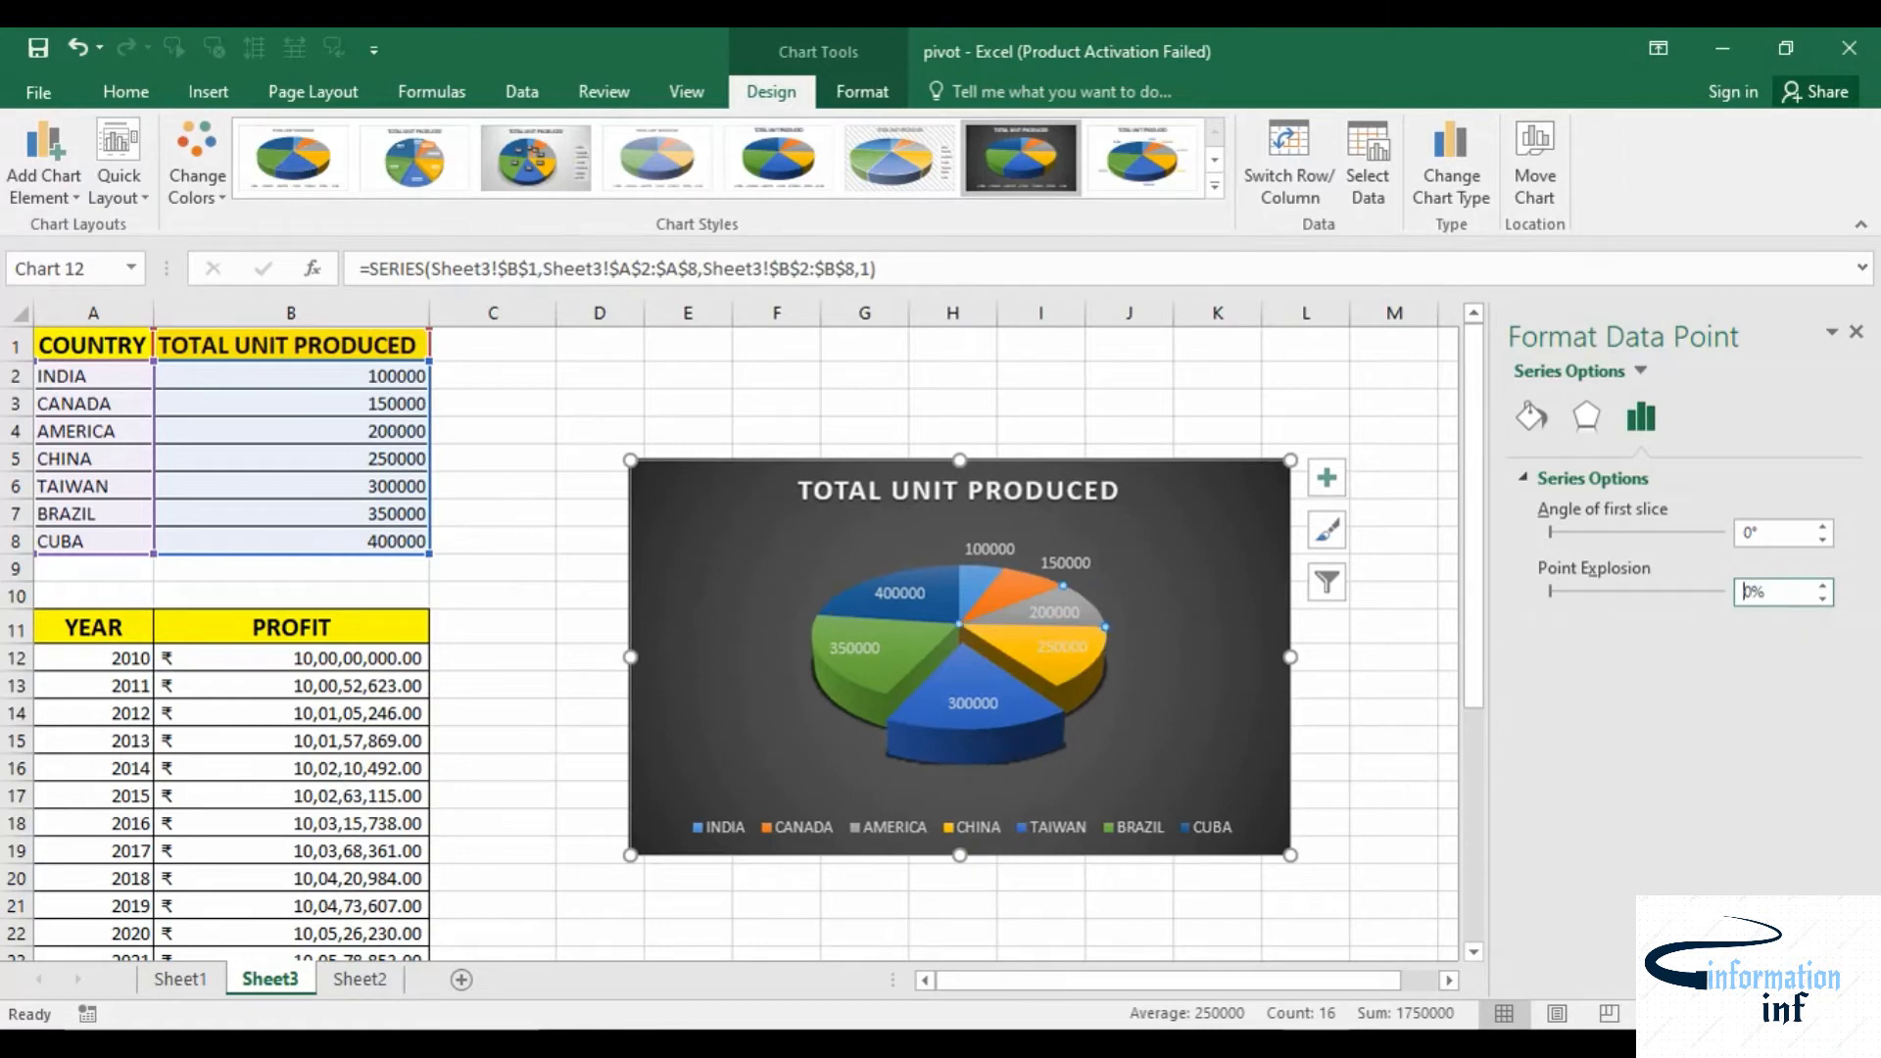
left_click(1011, 723)
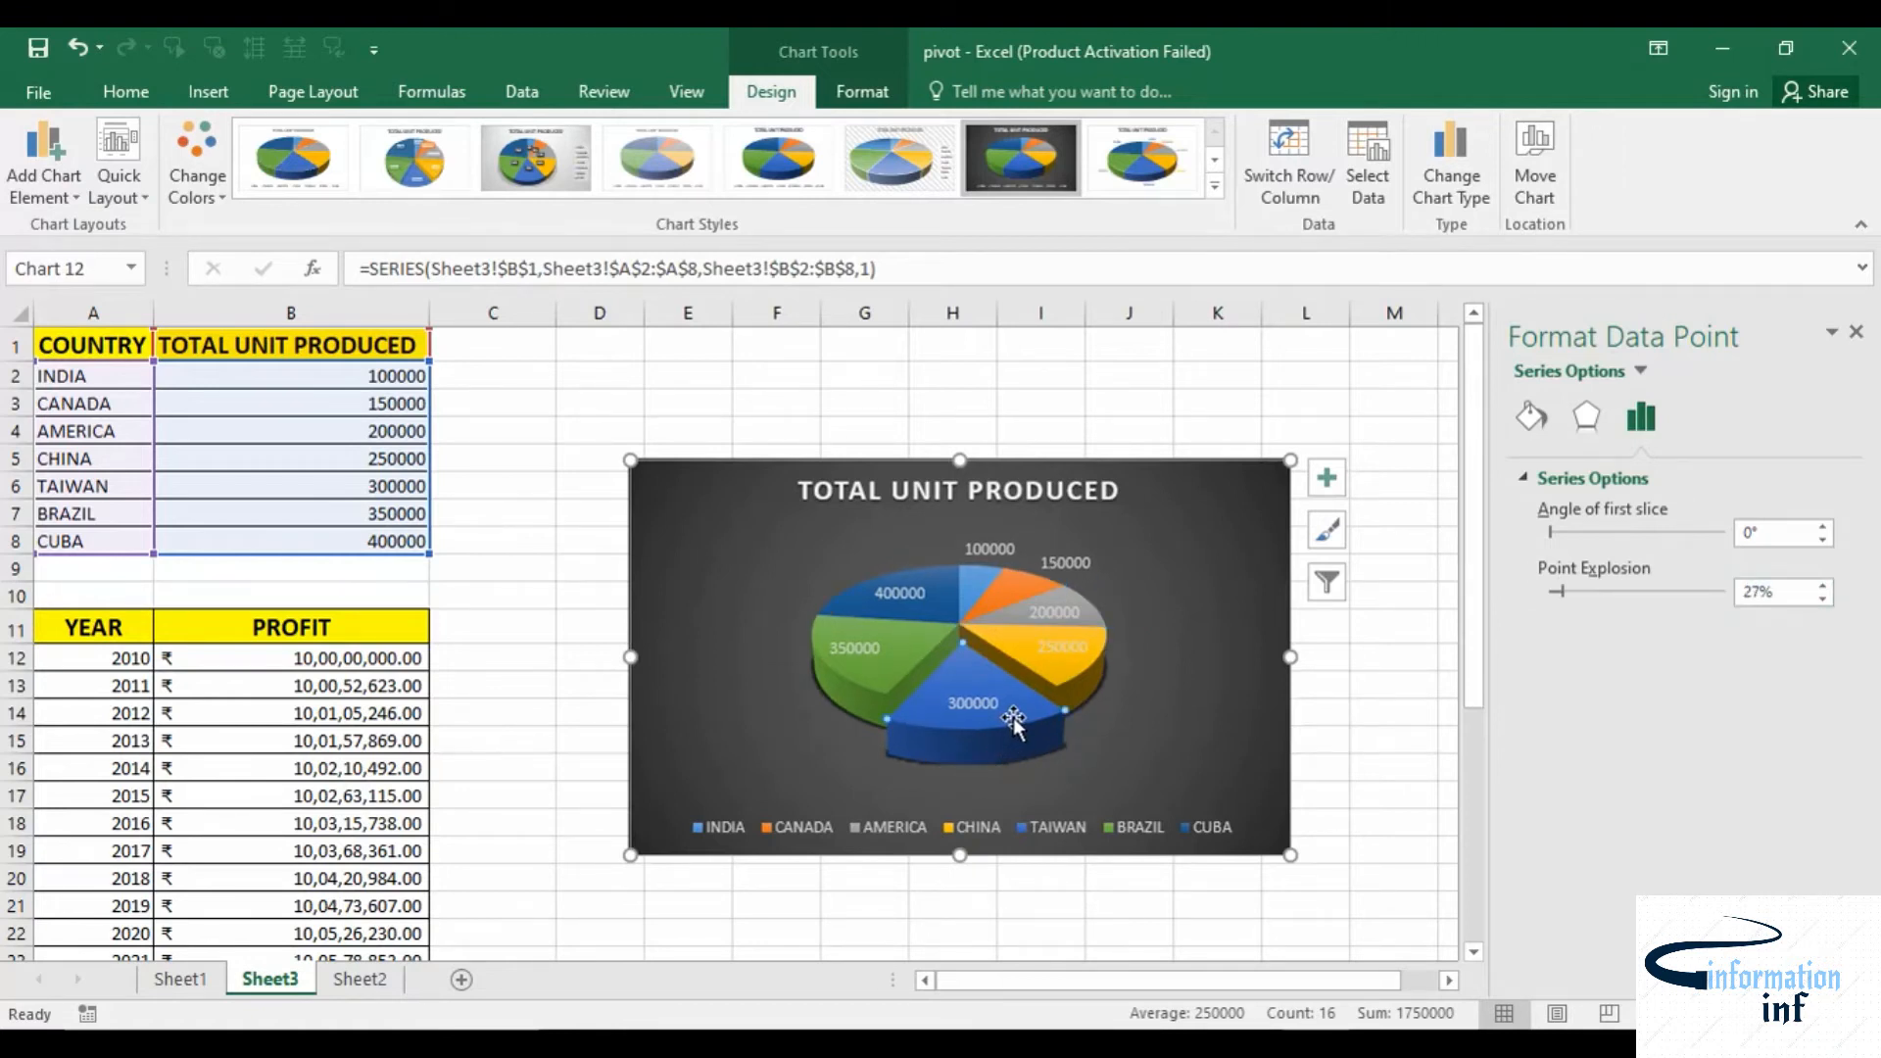
left_click_drag(1776, 592, 1732, 592)
type("0")
key("Return")
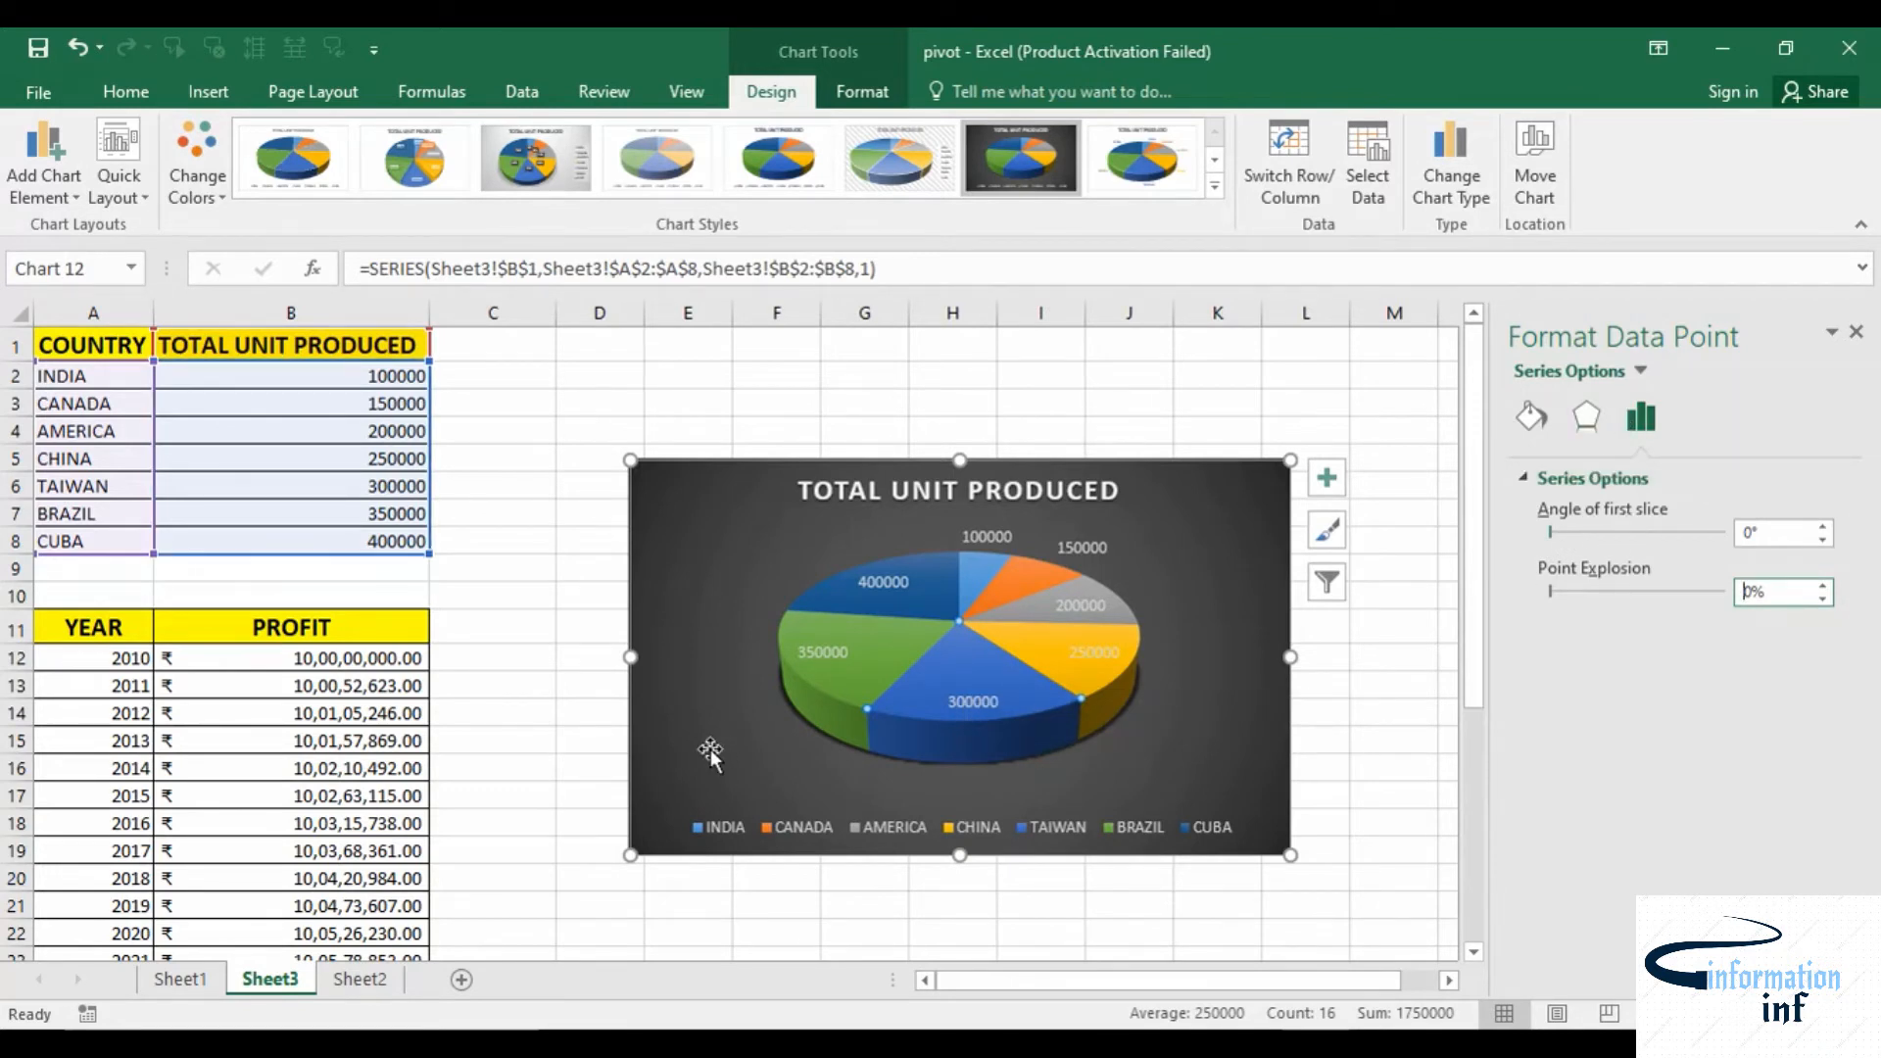
Pull the TAIWAN slice outward to about 67% point explosion and return it to 0%
mouse_move(815, 692)
left_click_drag(952, 713, 989, 750)
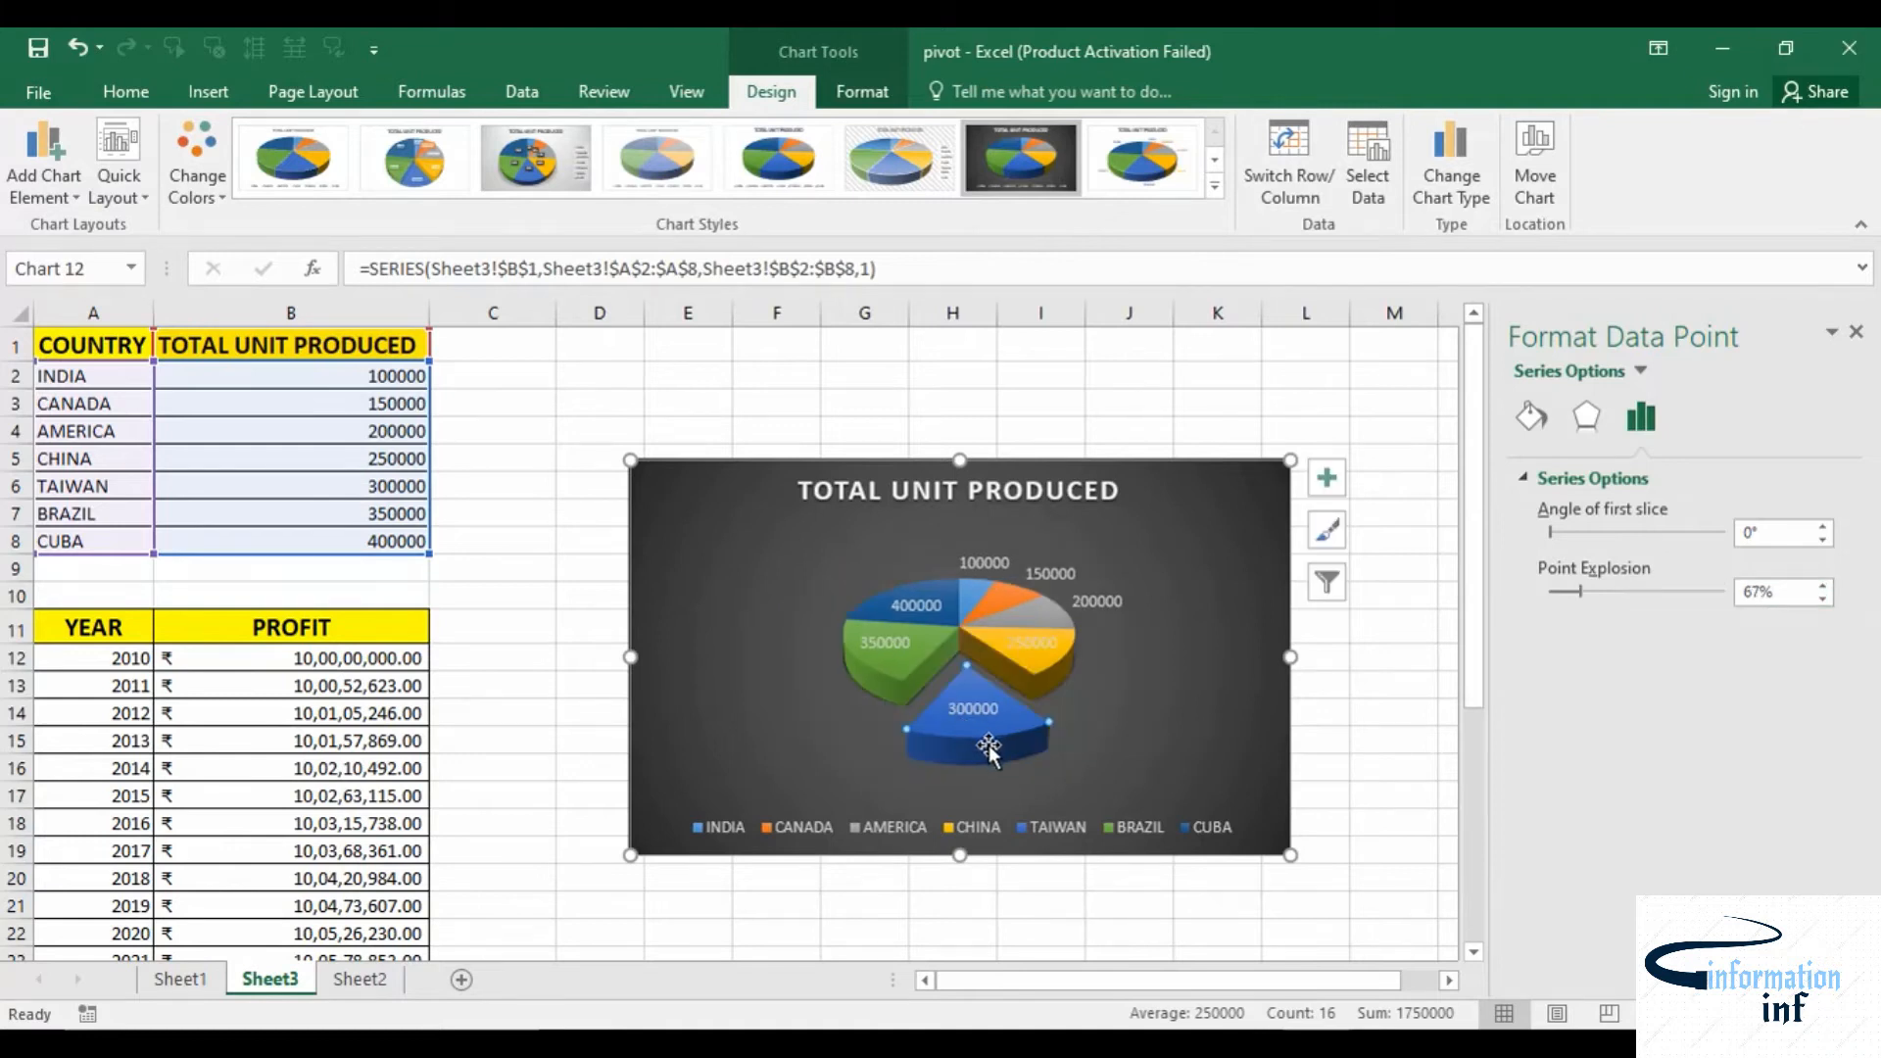
left_click(1735, 595)
type("0")
key("Return")
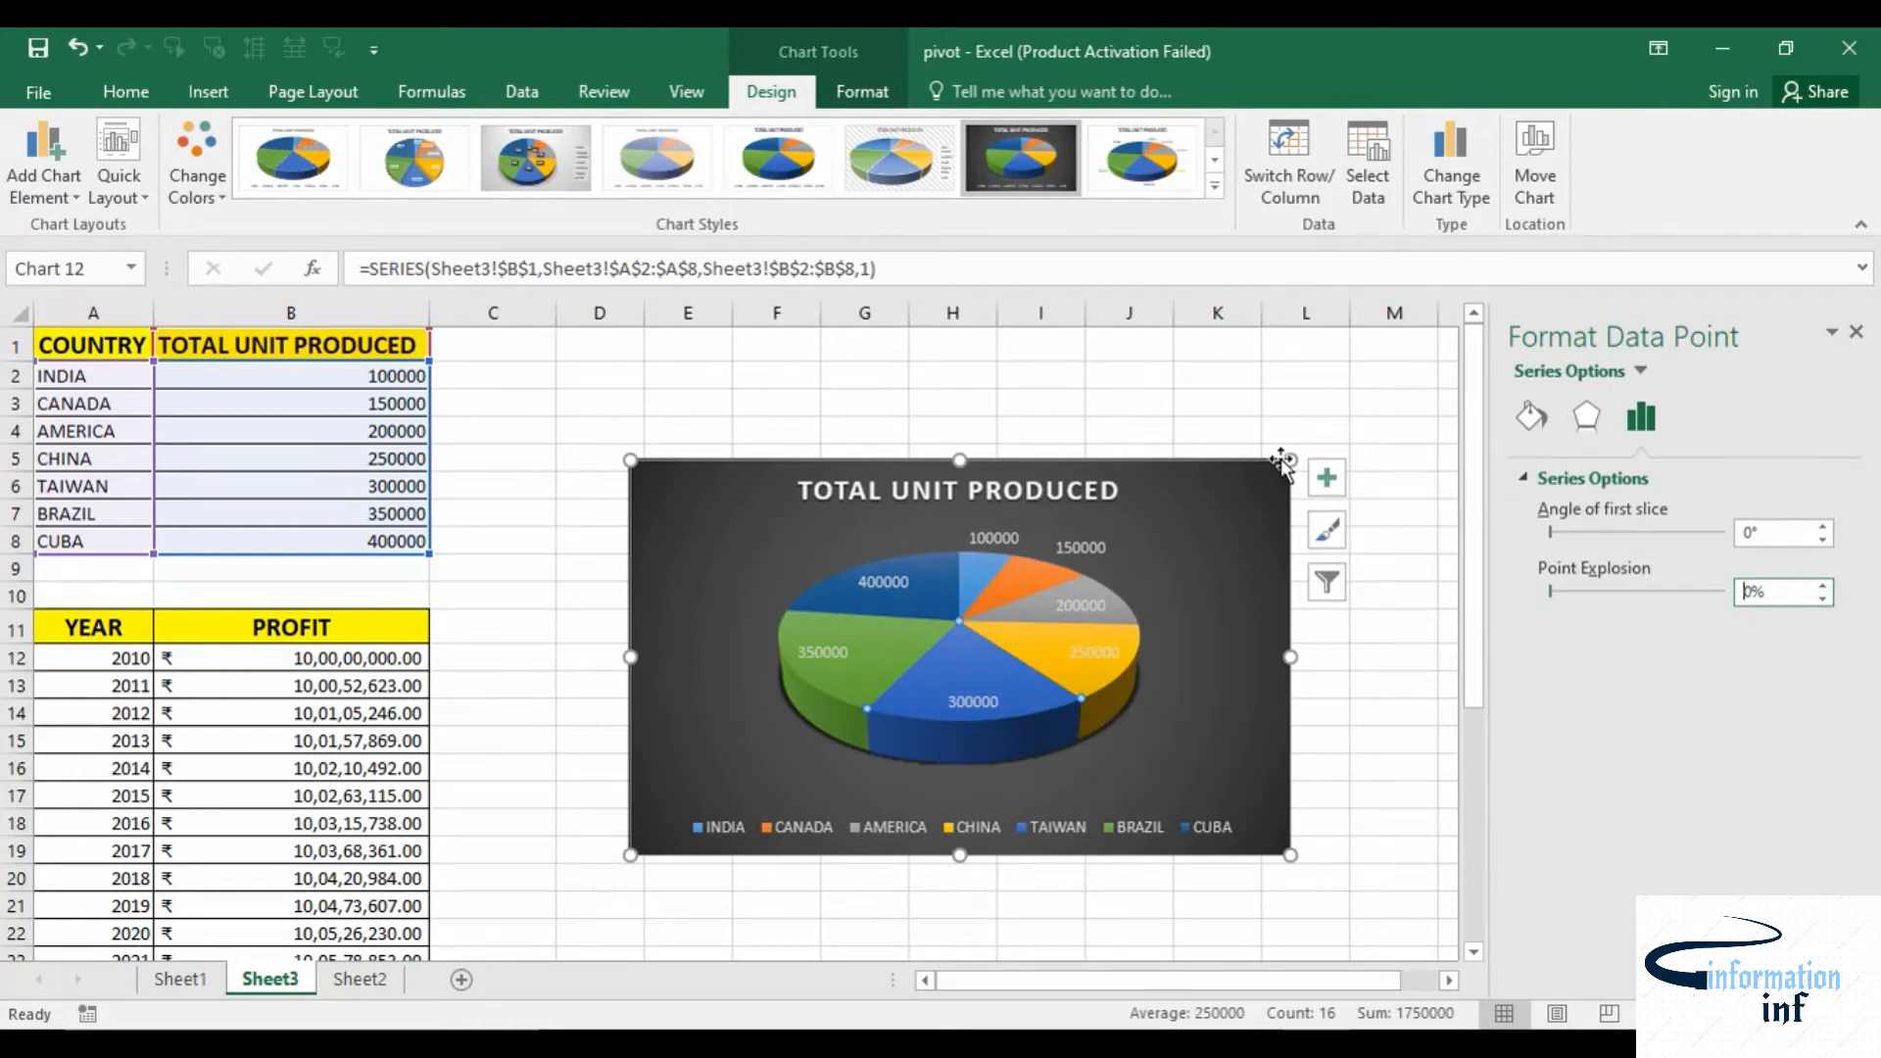
Close the chart formatting pane and delete the pie chart from the sheet
left_click(1240, 541)
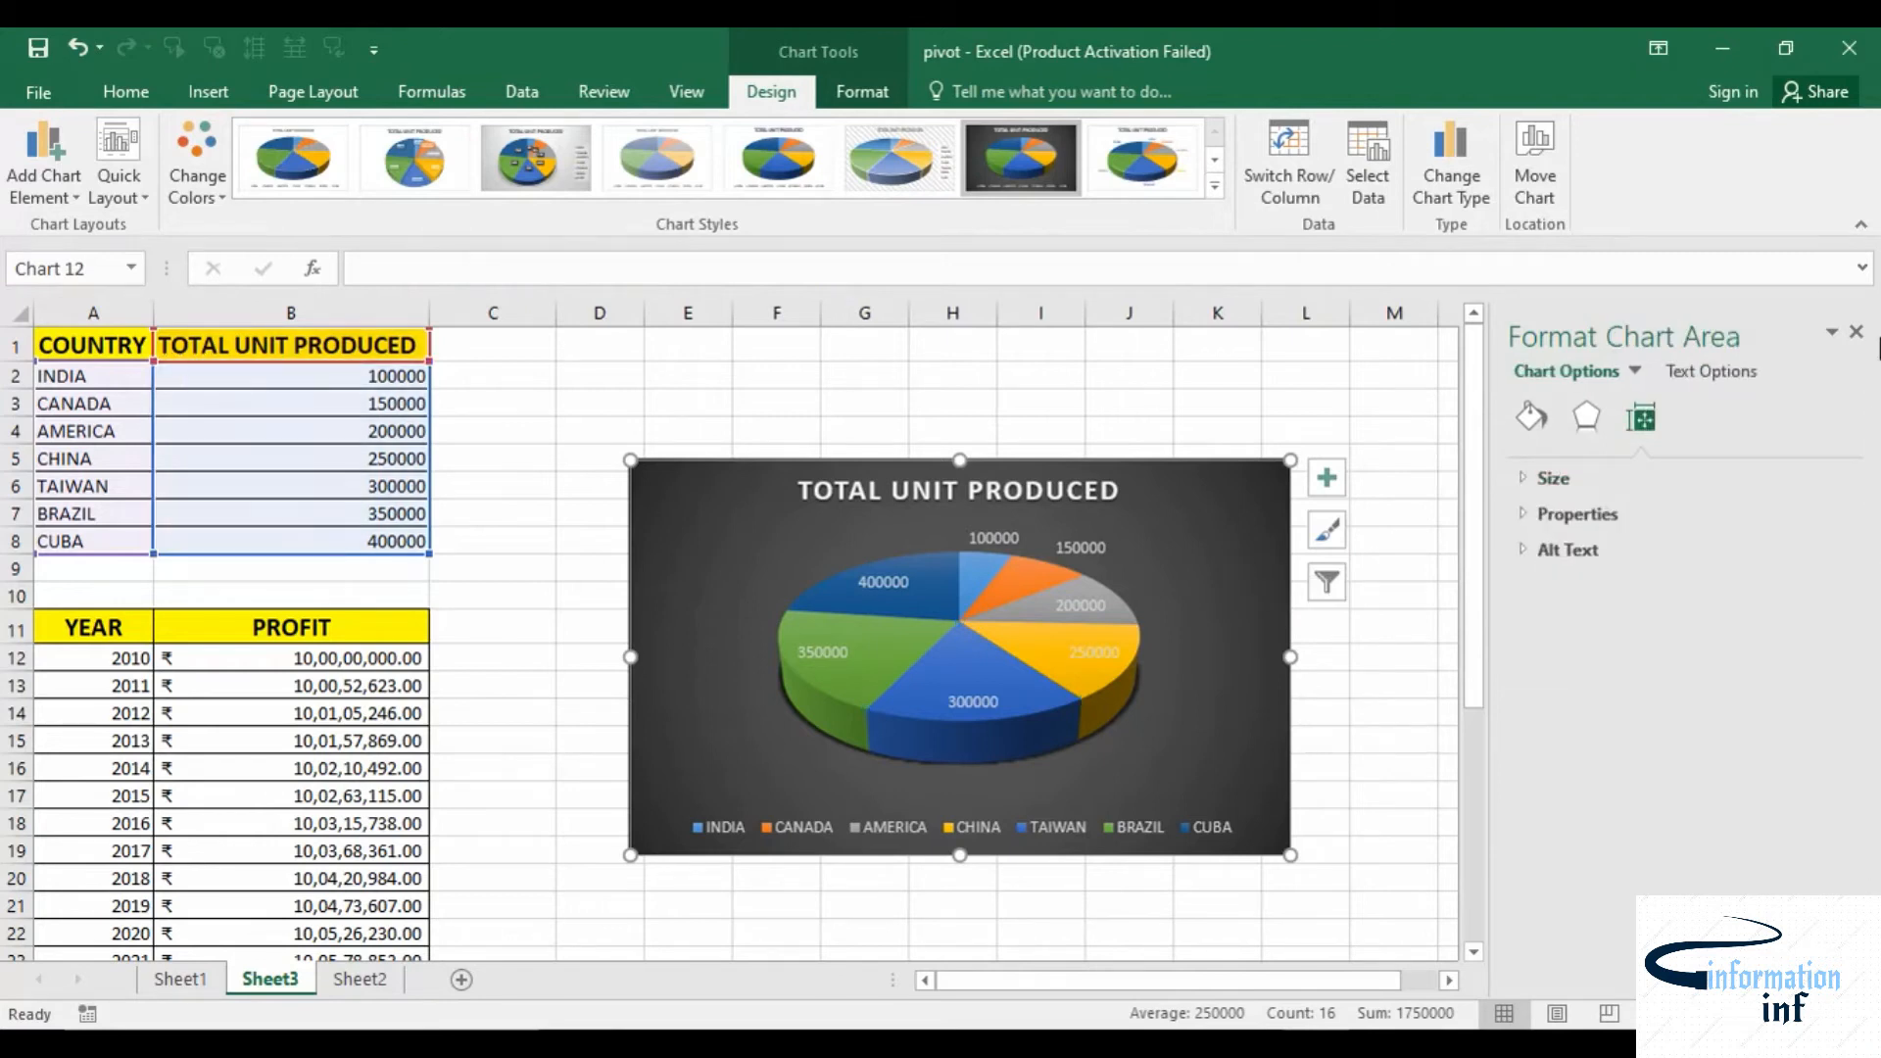
left_click(1857, 333)
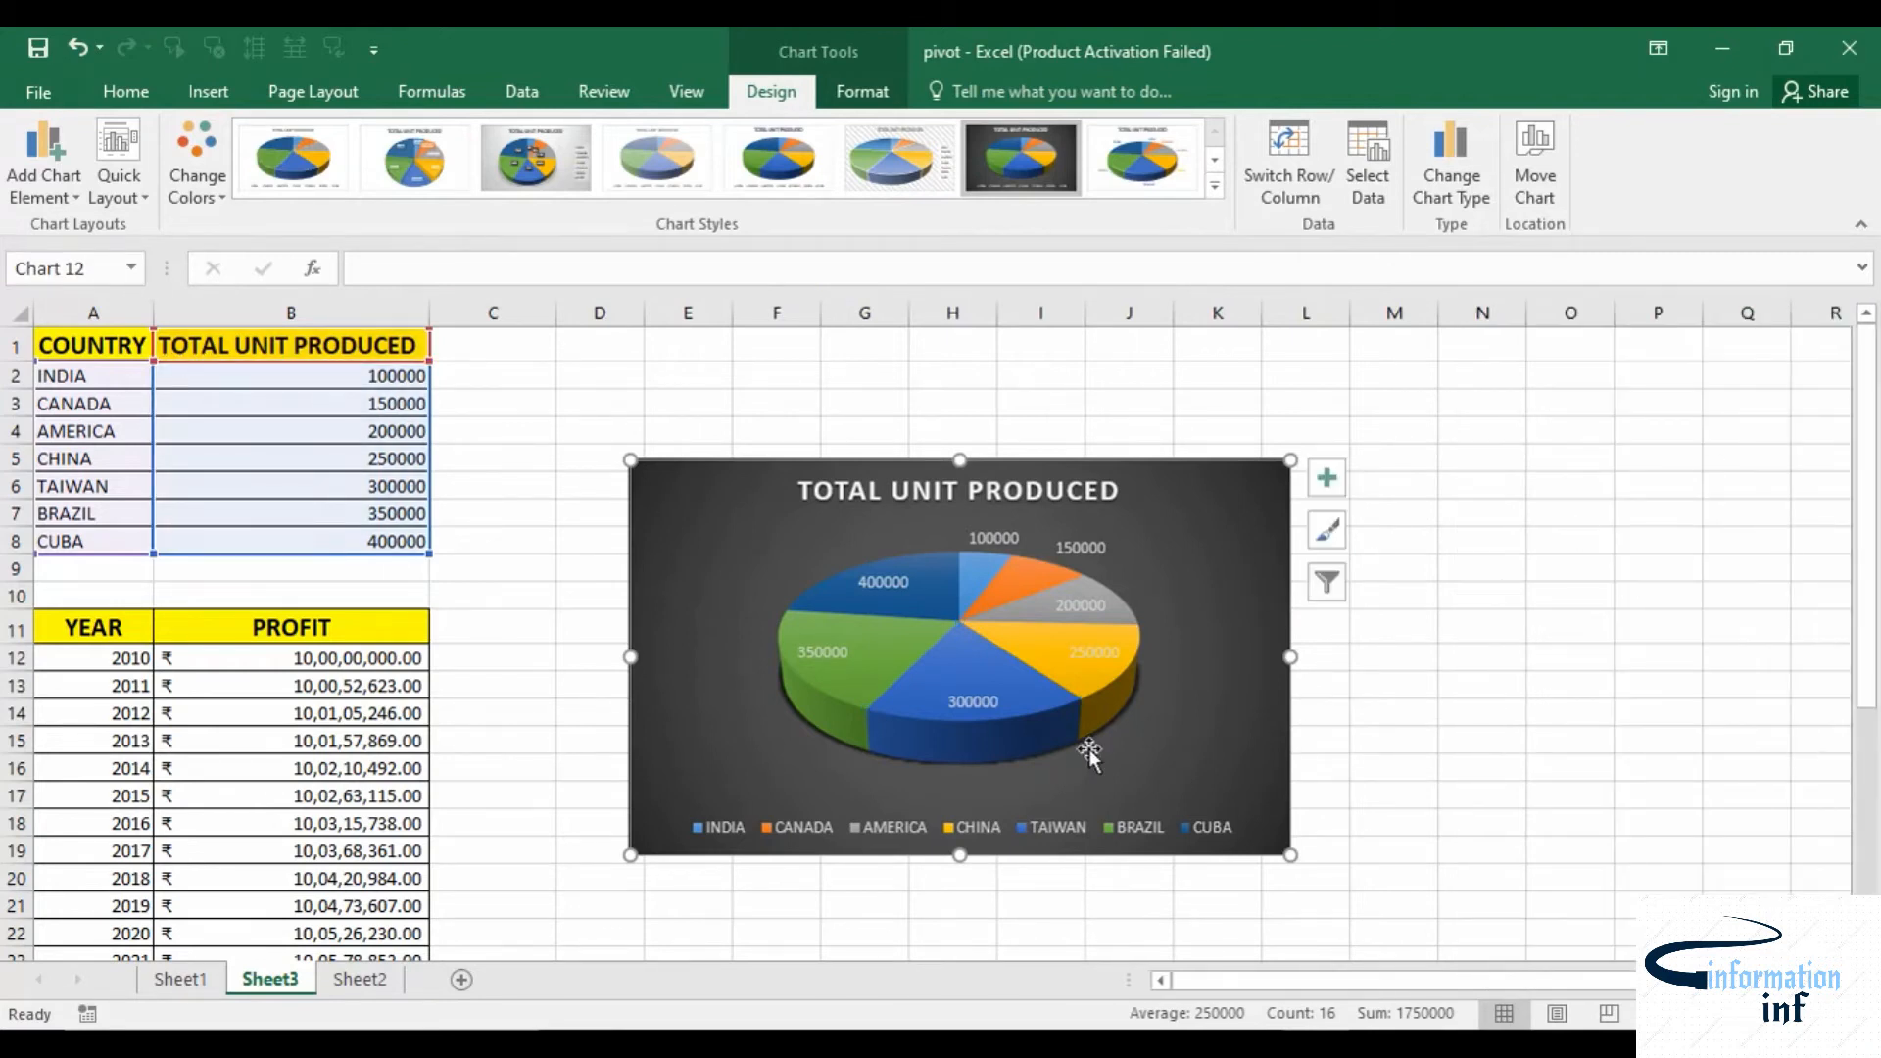
left_click_drag(1221, 528, 1236, 441)
key("Delete")
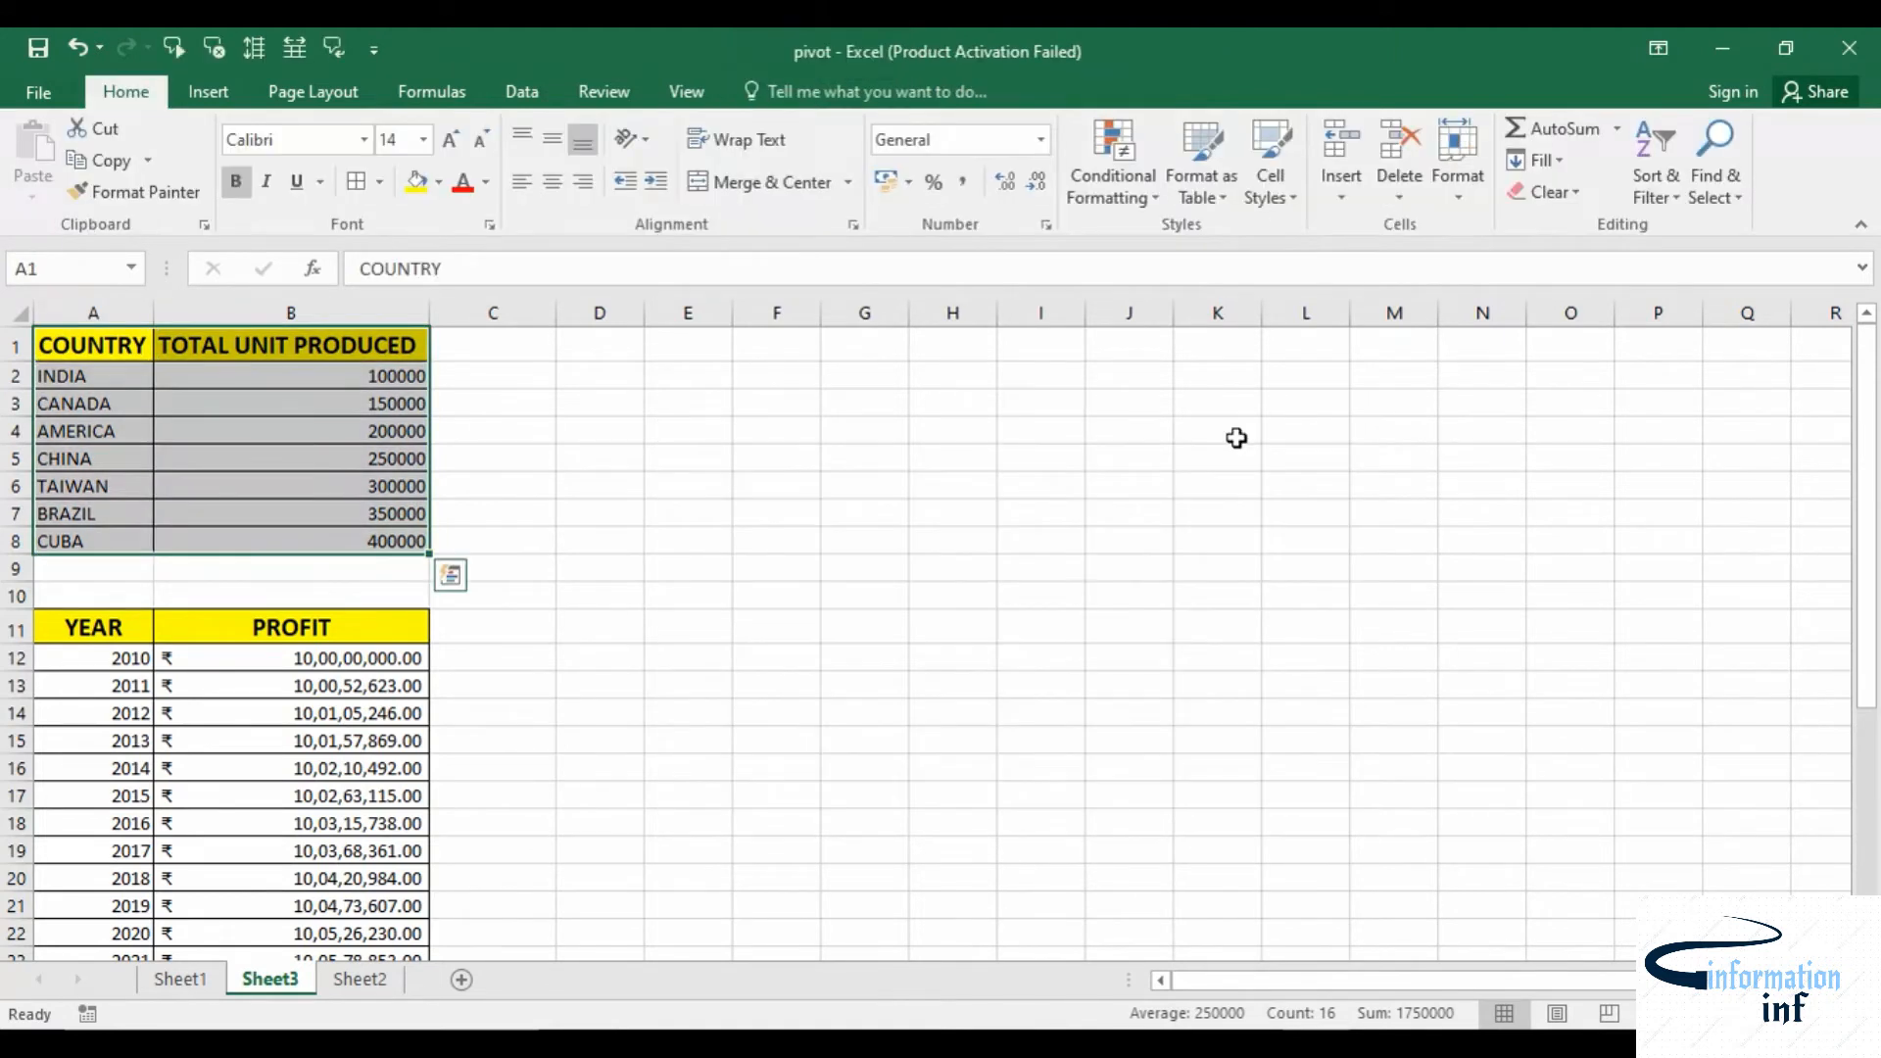
left_click(1203, 490)
Insert a 2-D line chart with markers from the manufacturer table in A26:C32
scroll(1098, 639, "down", 4)
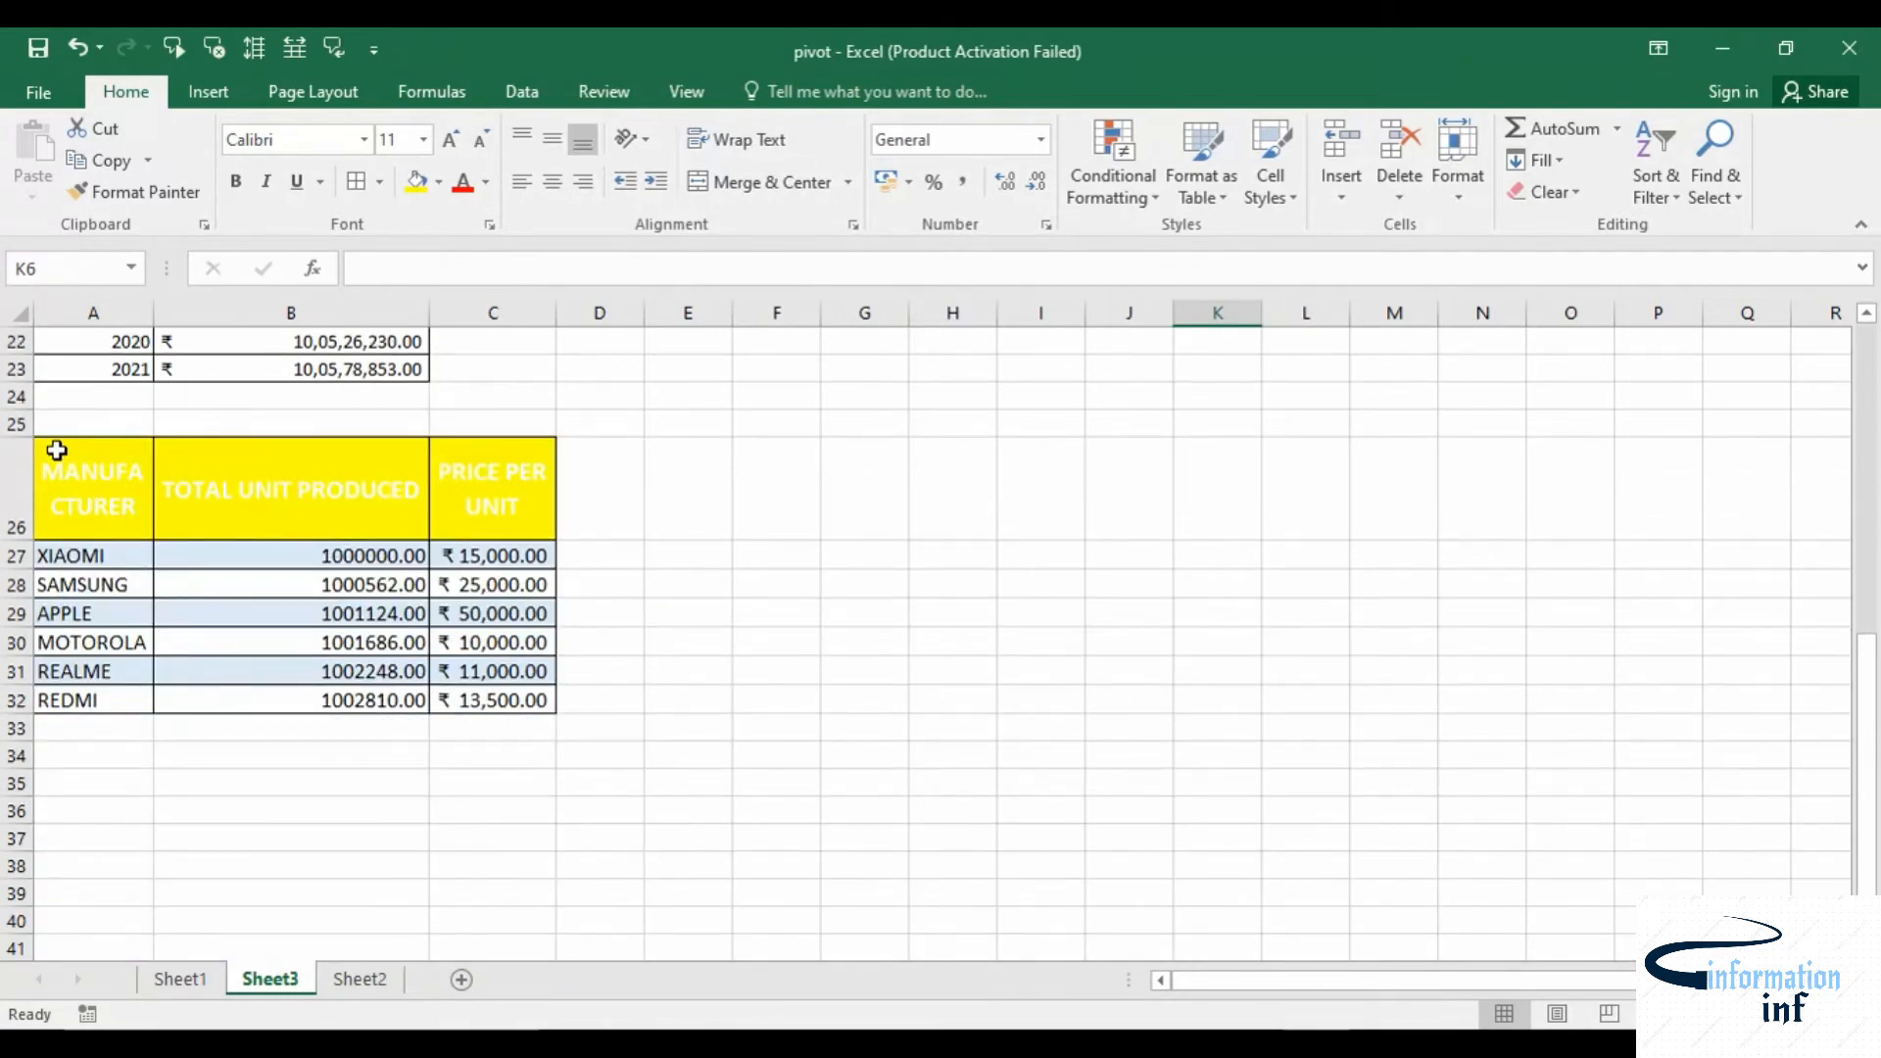
left_click(57, 451)
left_click_drag(115, 492, 504, 699)
left_click(210, 94)
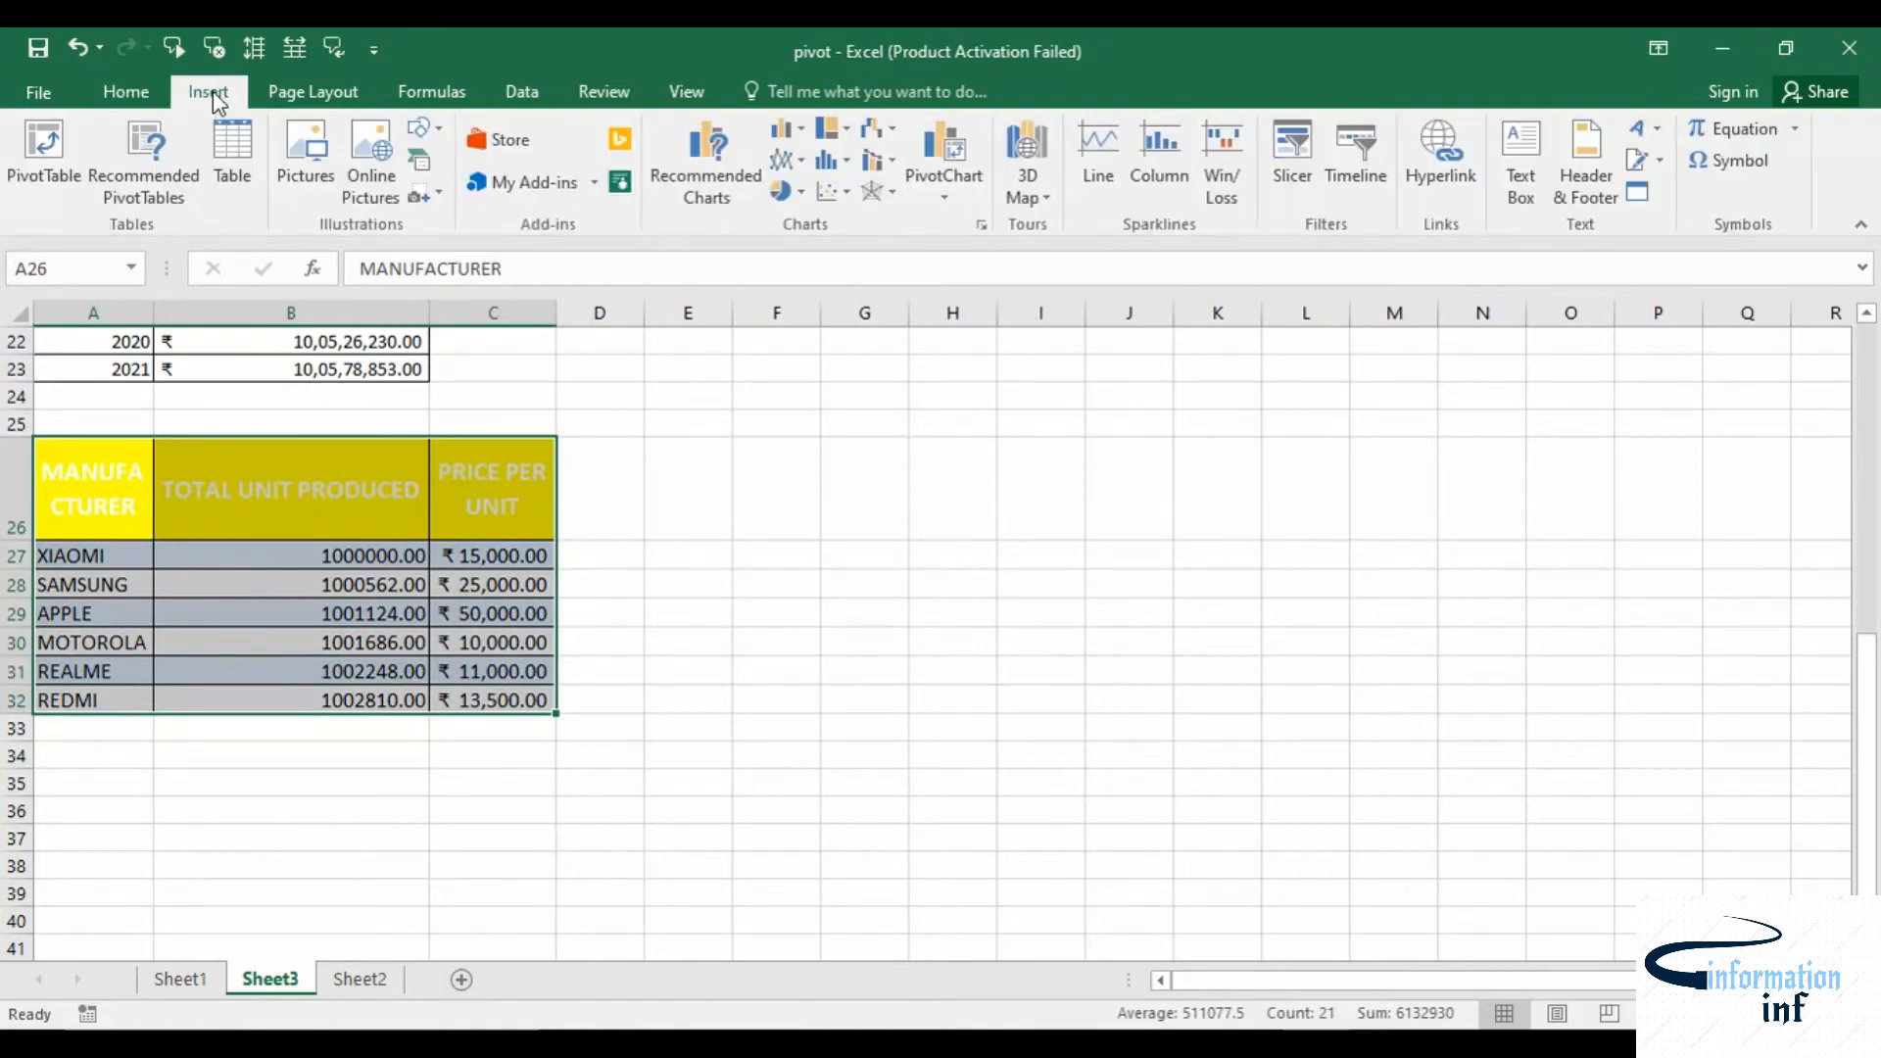
left_click(809, 170)
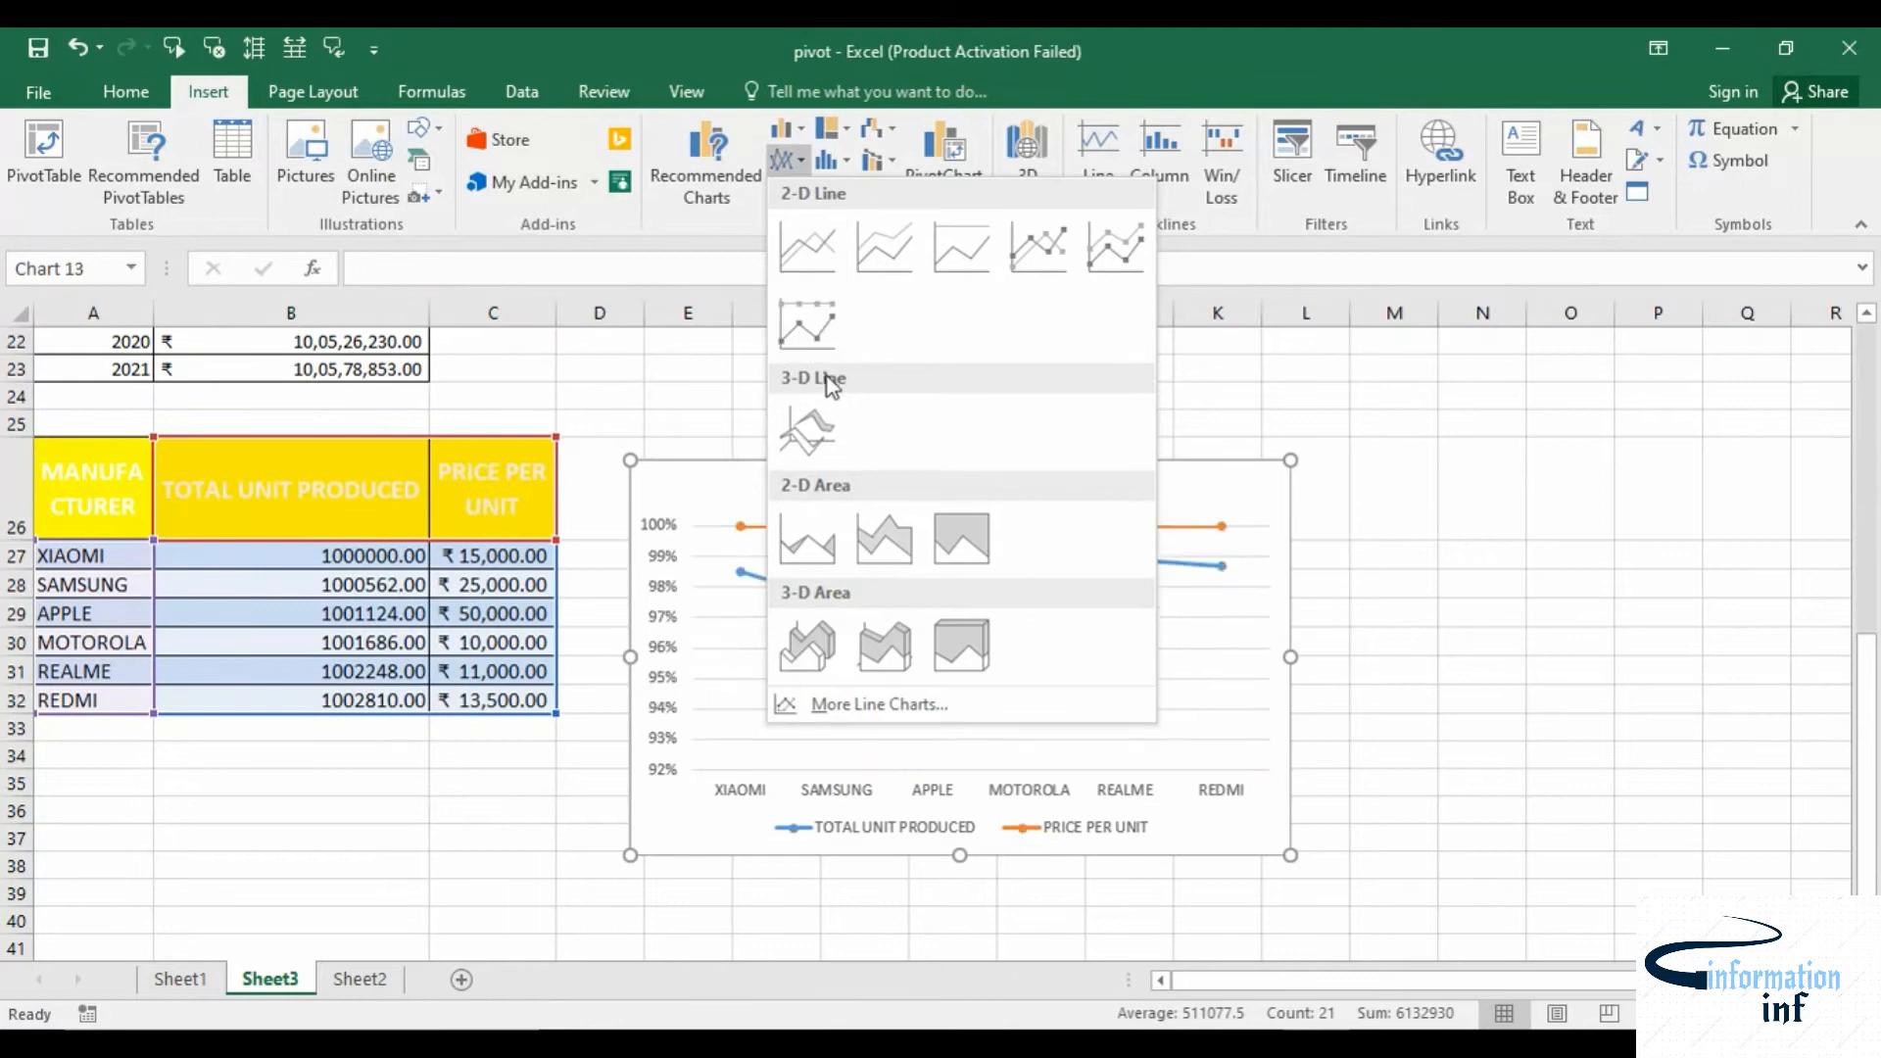
left_click(1026, 275)
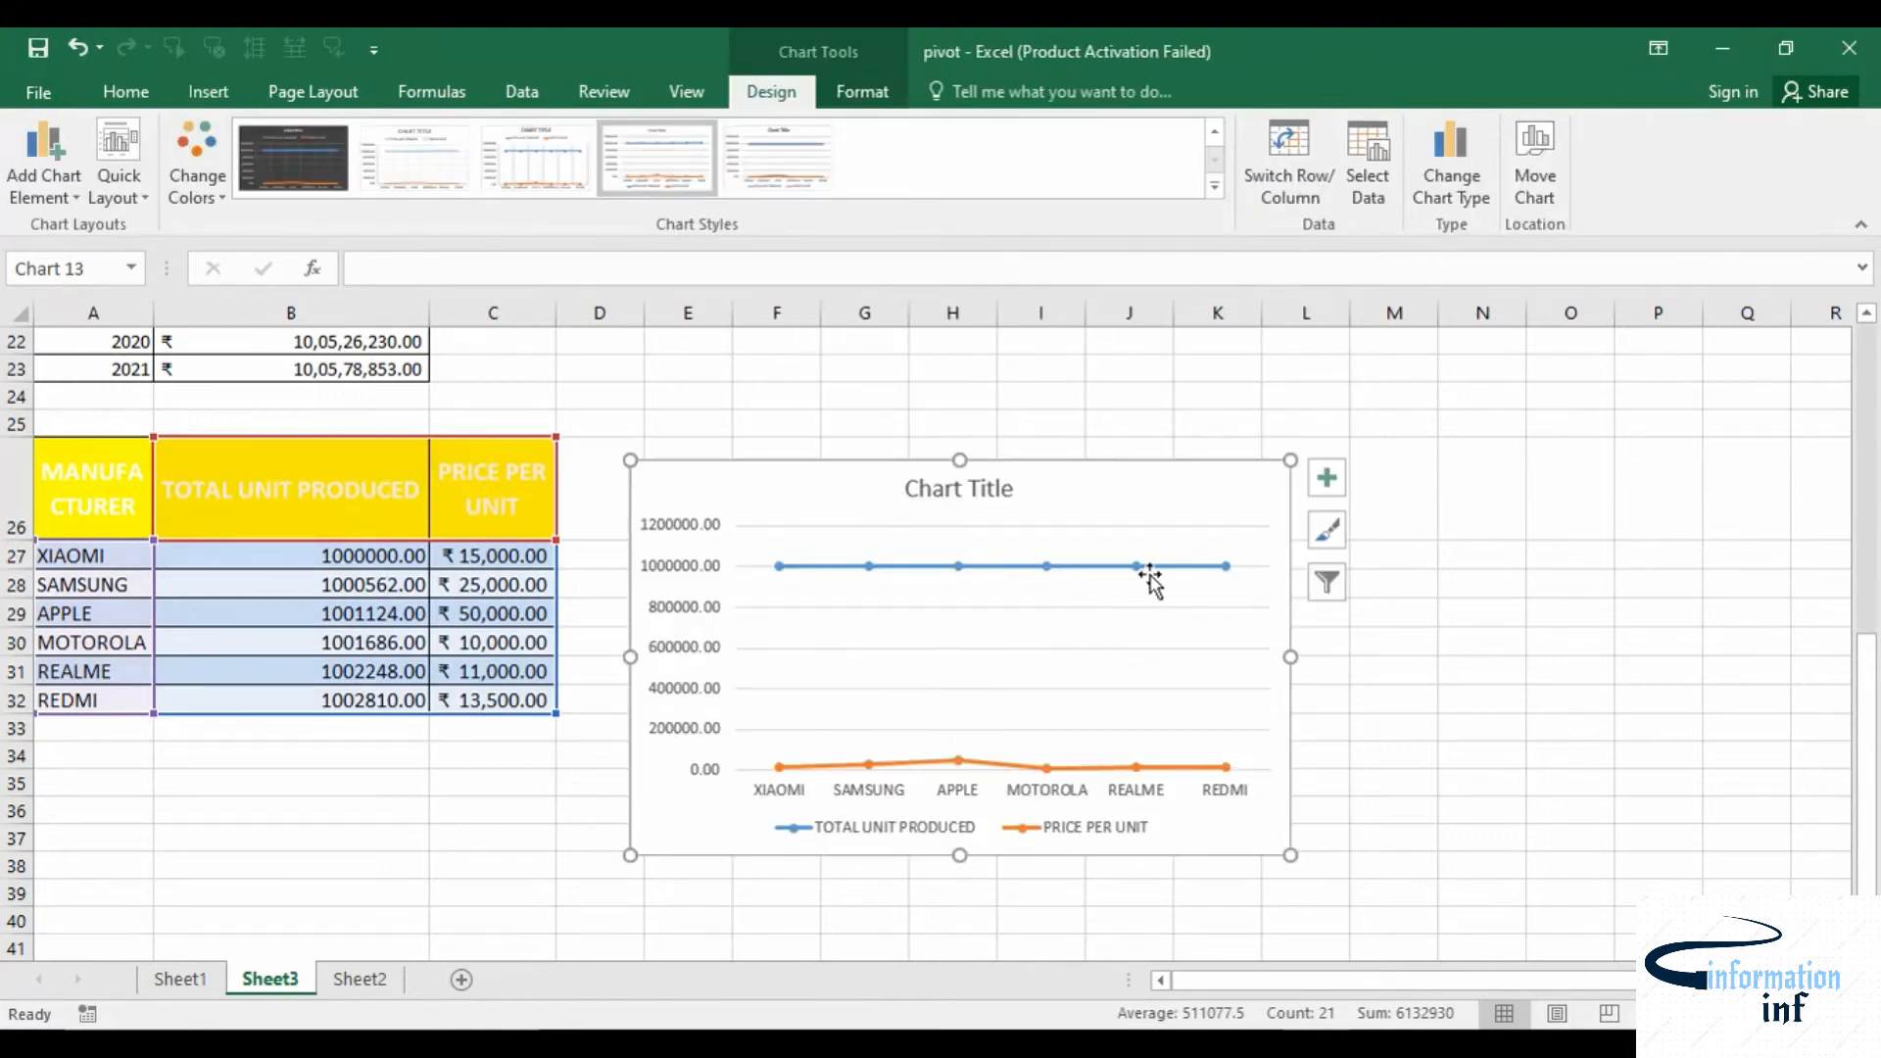
Apply the dark-background style to the line chart and change its colours to the green, blue and yellow Colorful palette
left_click(293, 157)
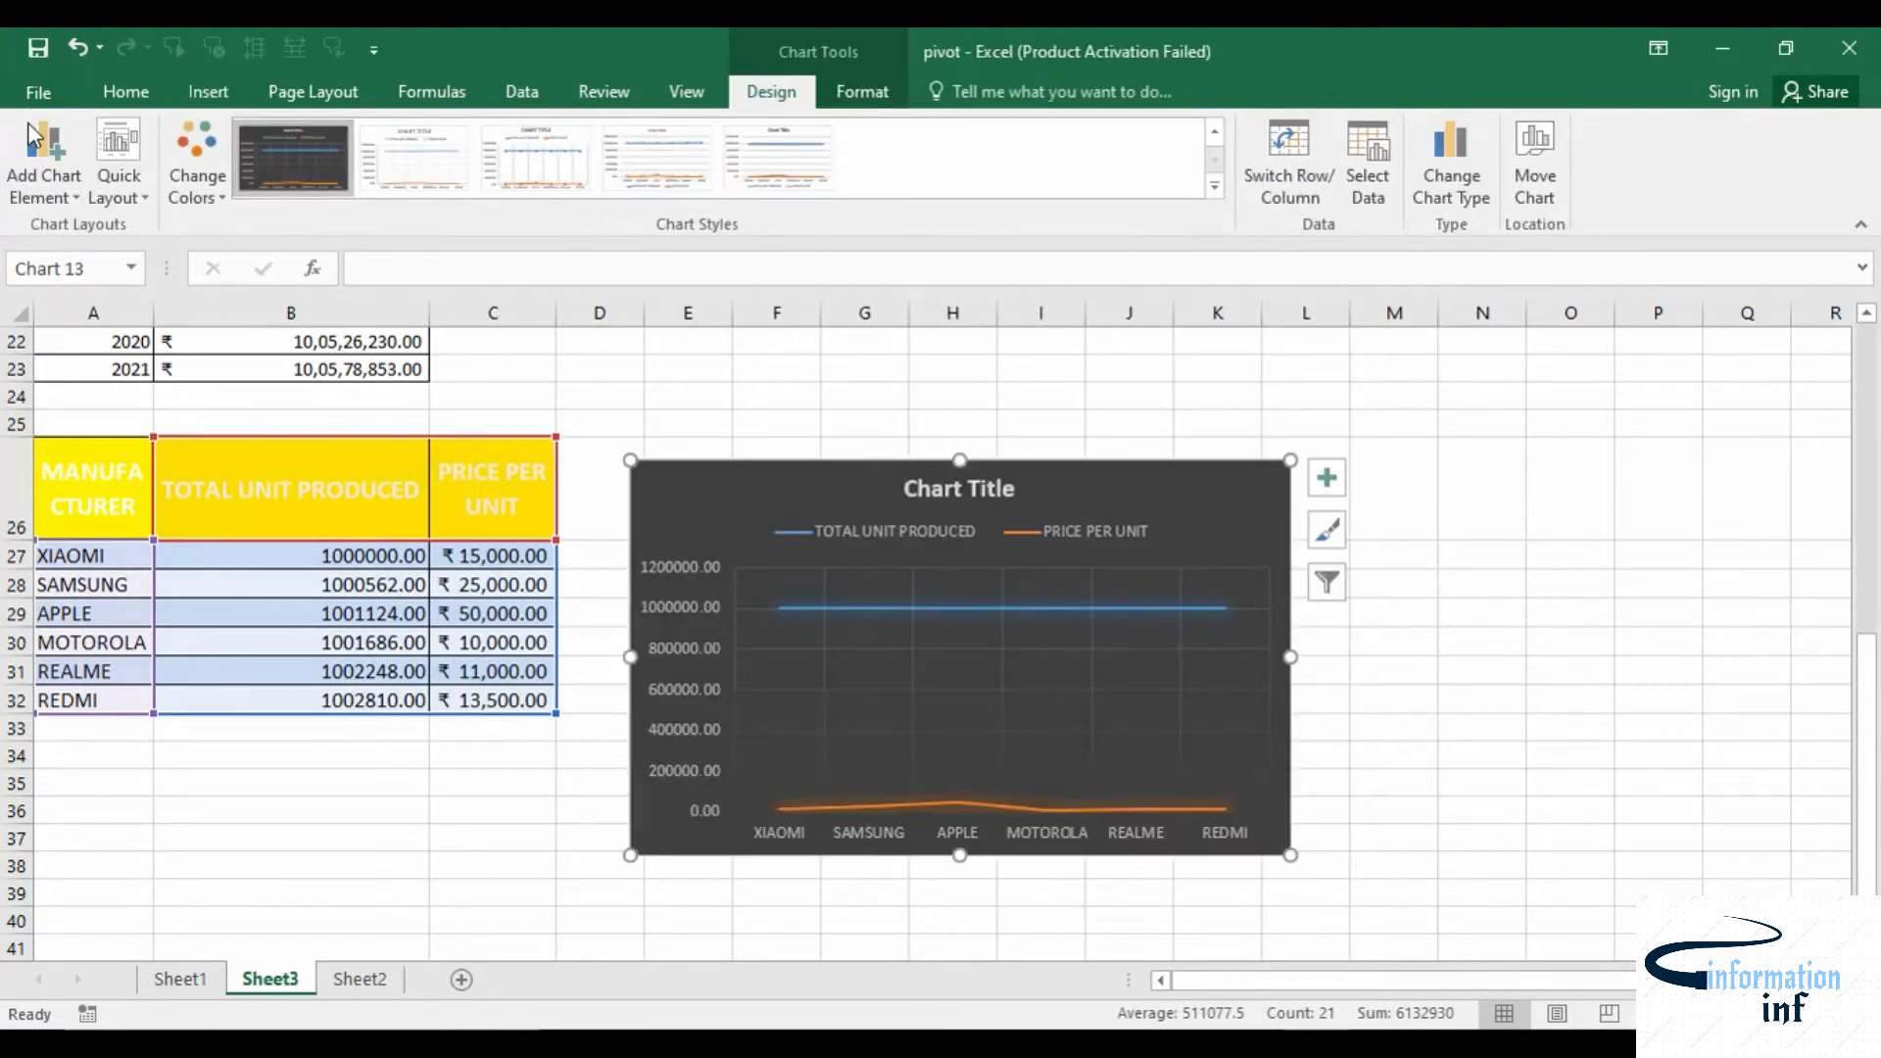
left_click(202, 158)
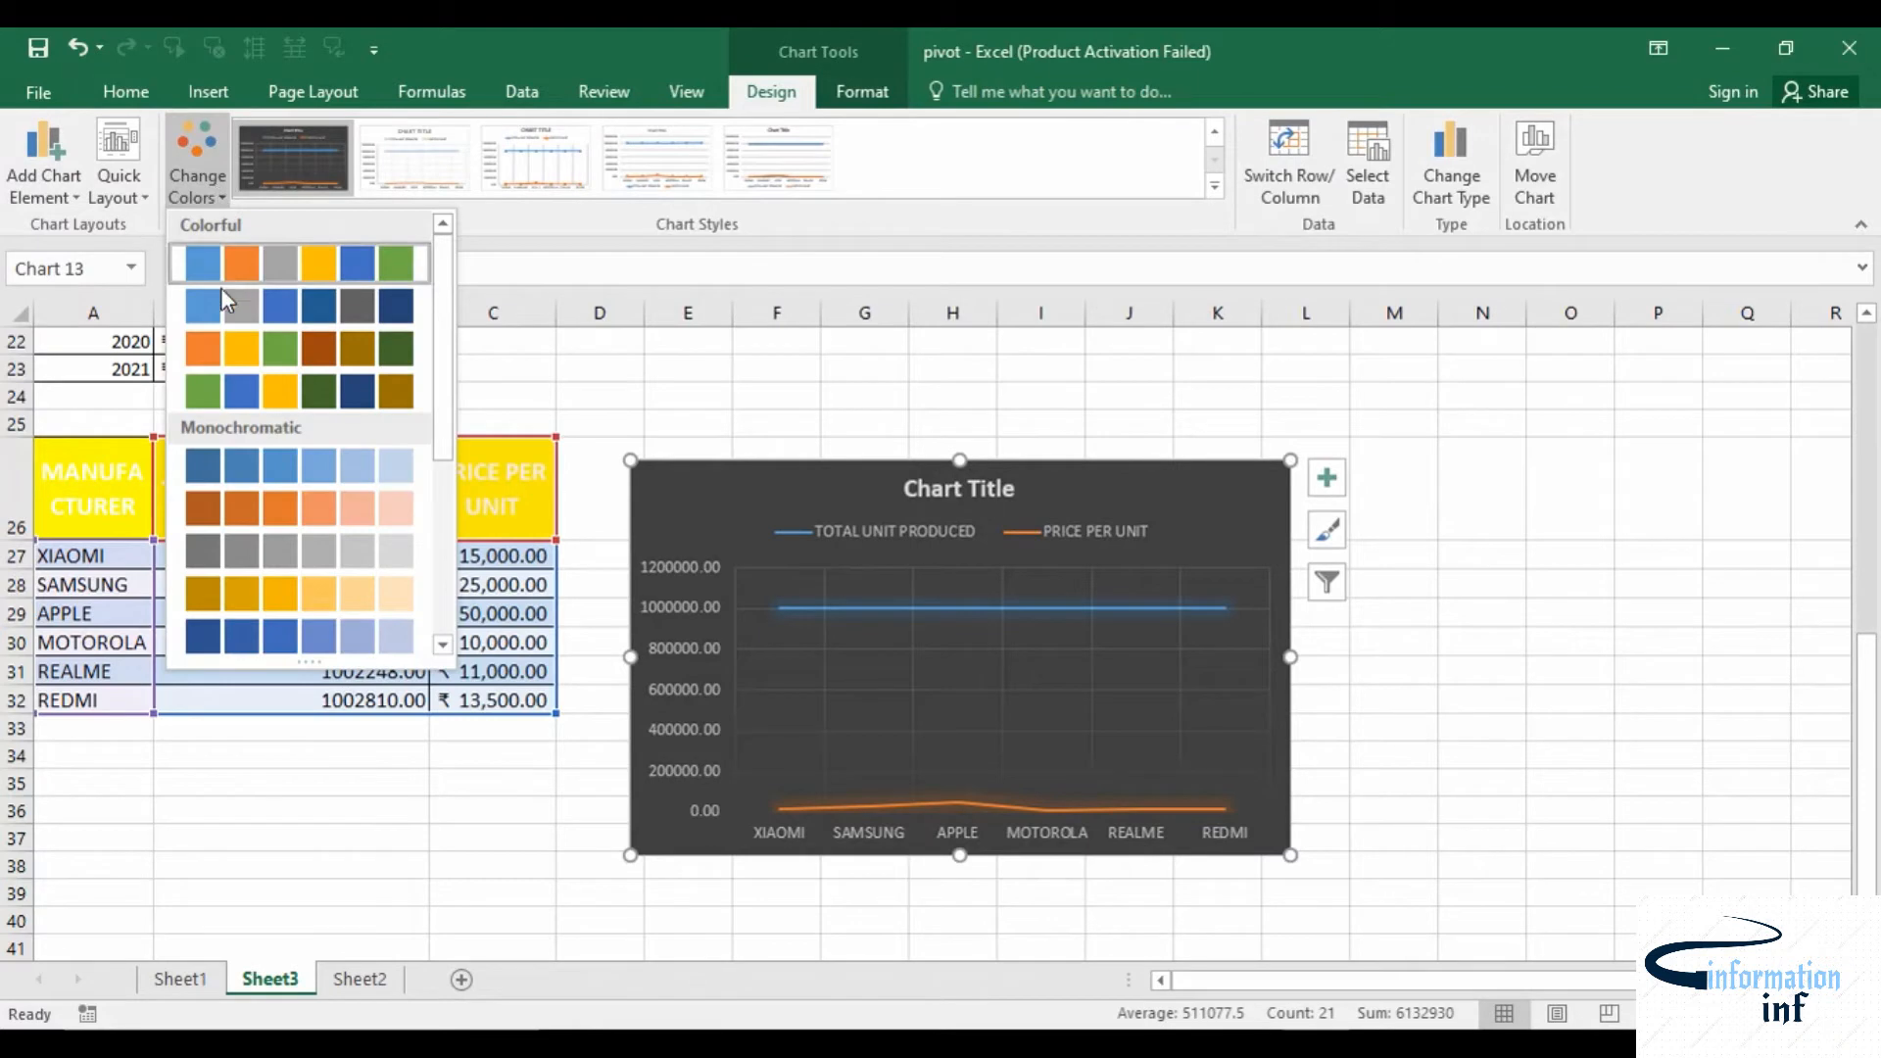
left_click(224, 392)
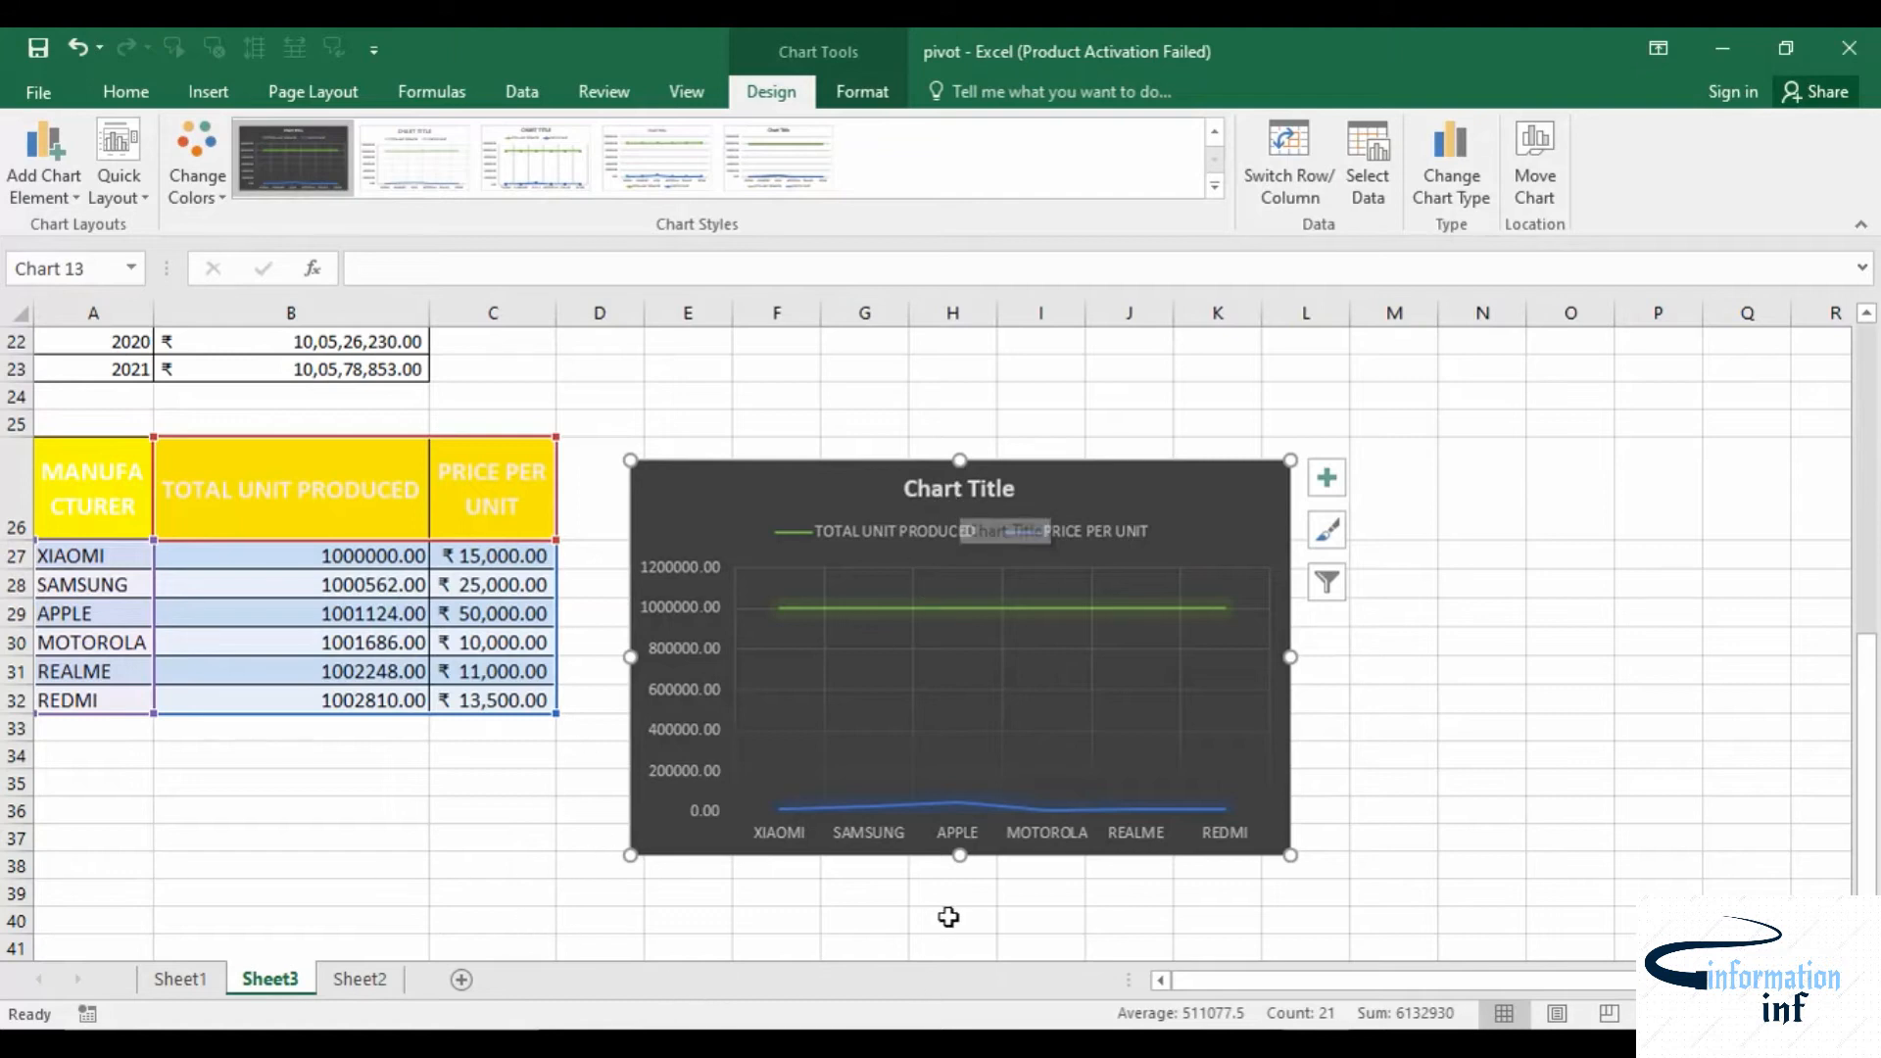
Examine the formatting options of the line chart's title and vertical axis, including fill, effects and size categories
left_click(958, 498)
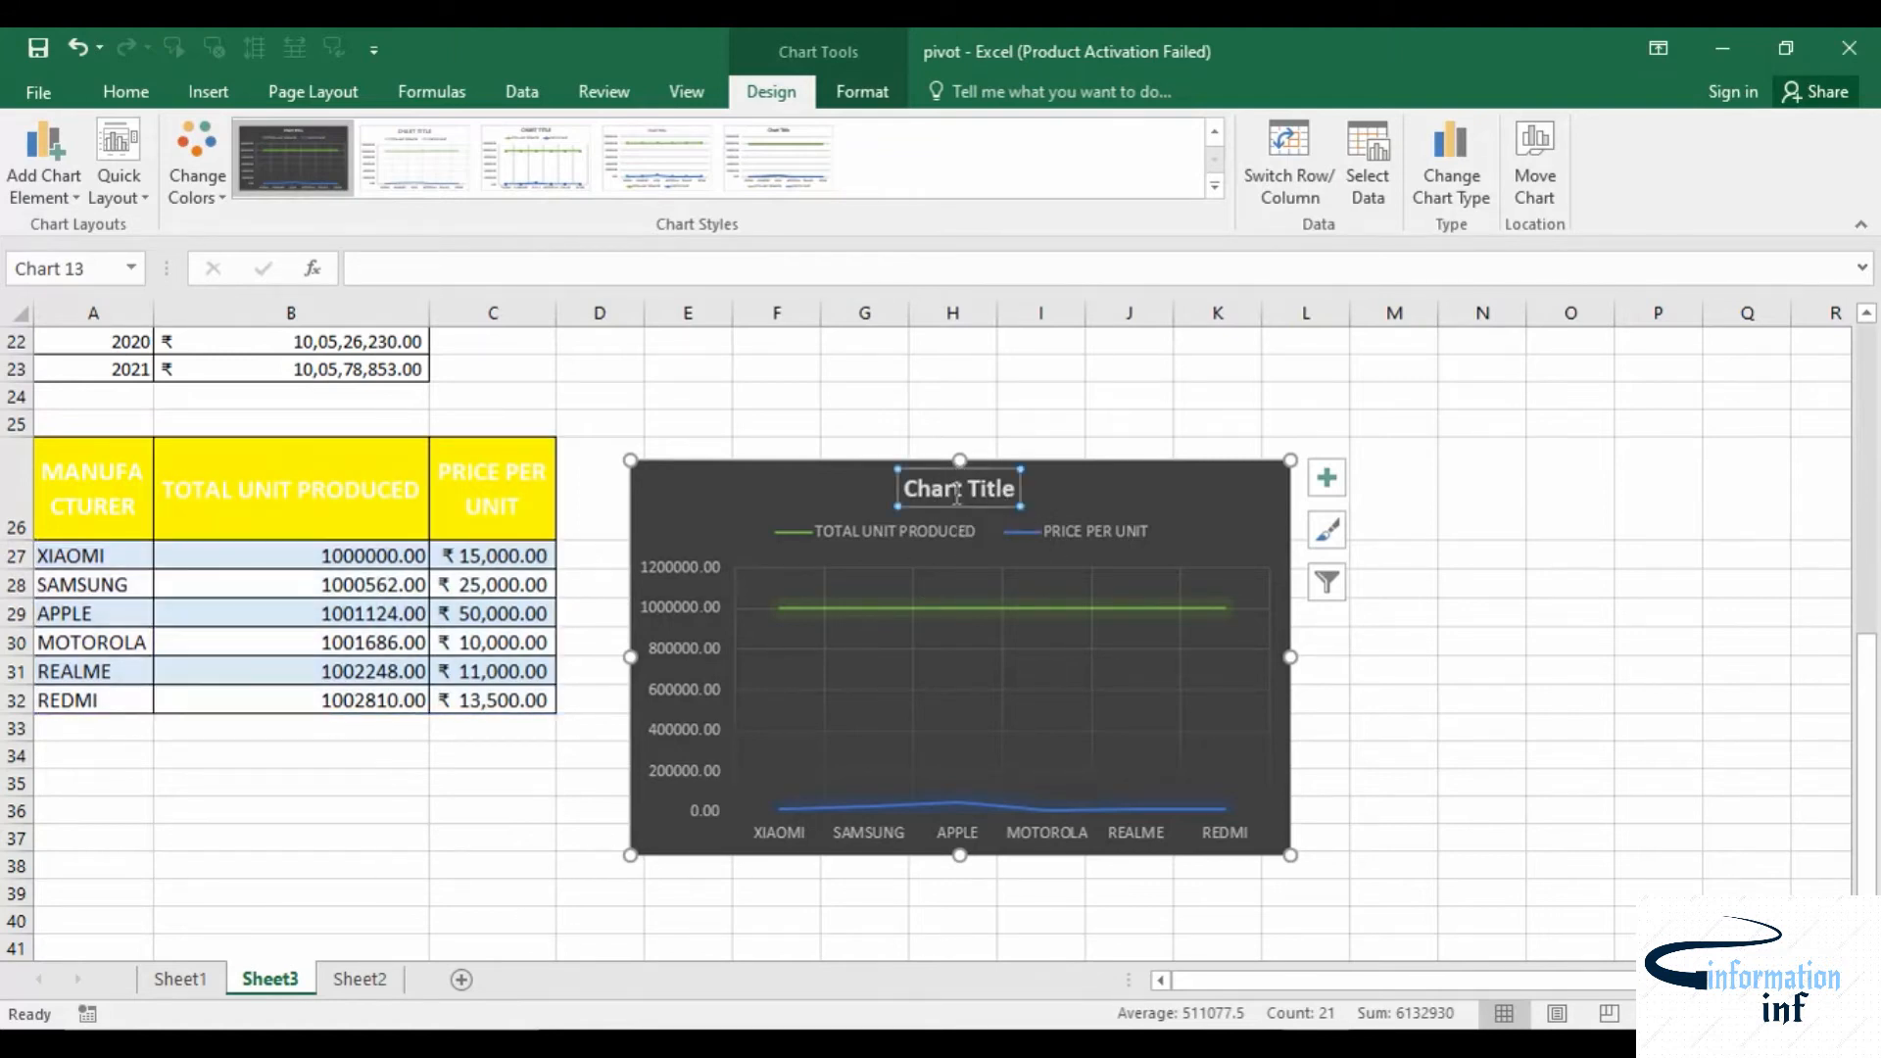
double_click(956, 498)
left_click(1057, 509)
double_click(975, 497)
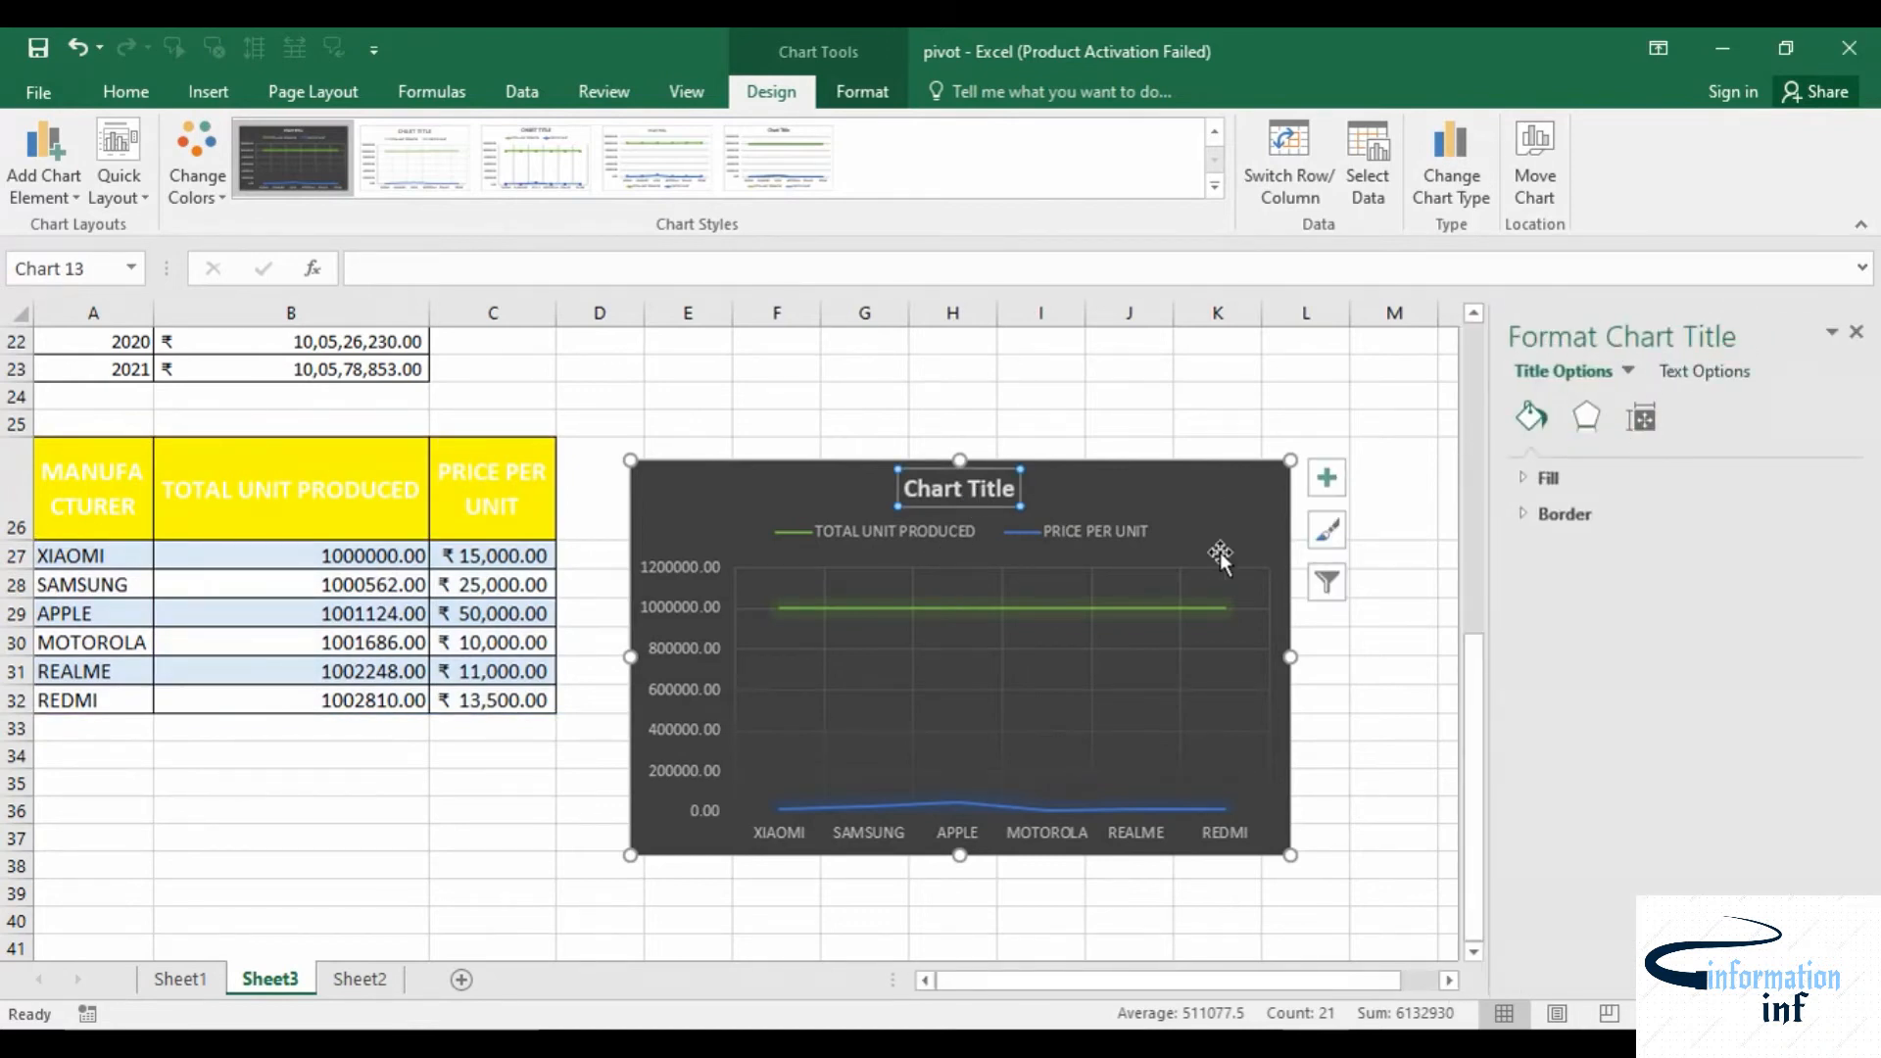
left_click(1632, 425)
left_click(1584, 419)
left_click(1529, 419)
left_click(1587, 419)
left_click(698, 586)
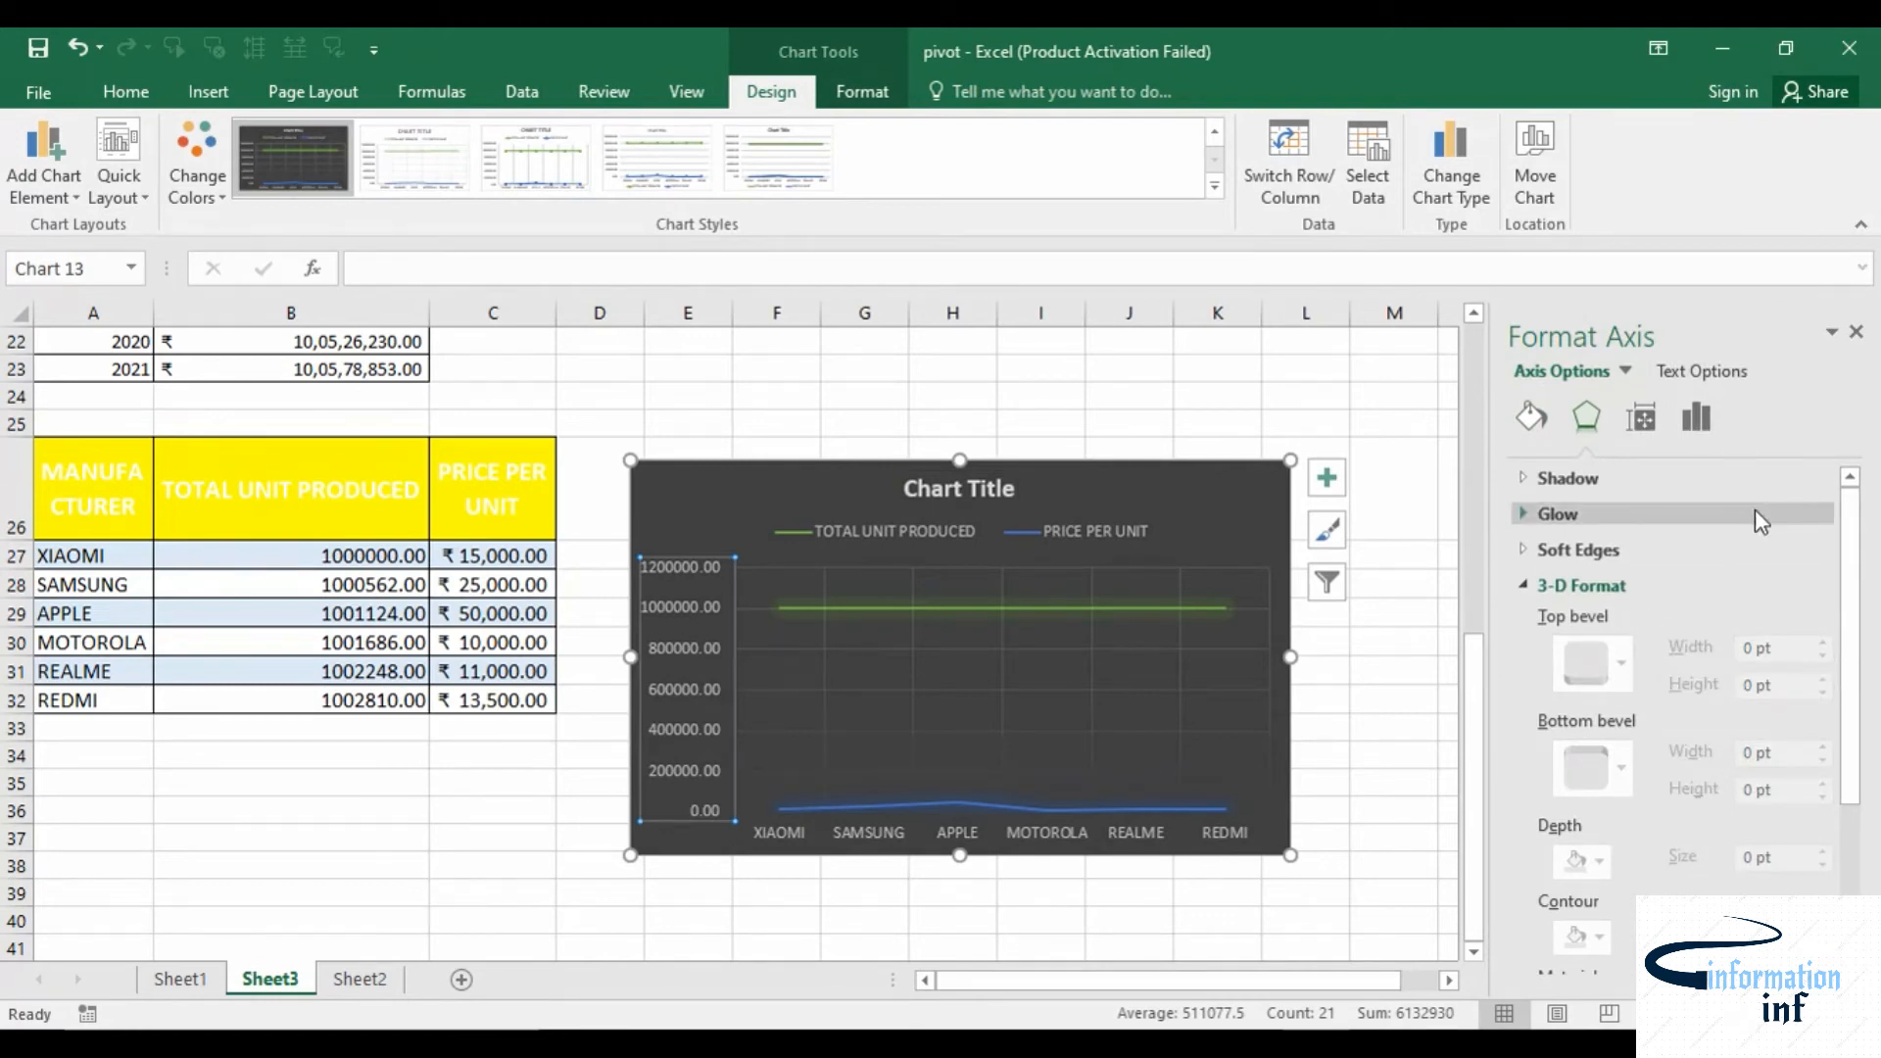
Close the axis formatting pane and delete the manufacturer line chart from the sheet
left_click(1856, 332)
left_click(1138, 475)
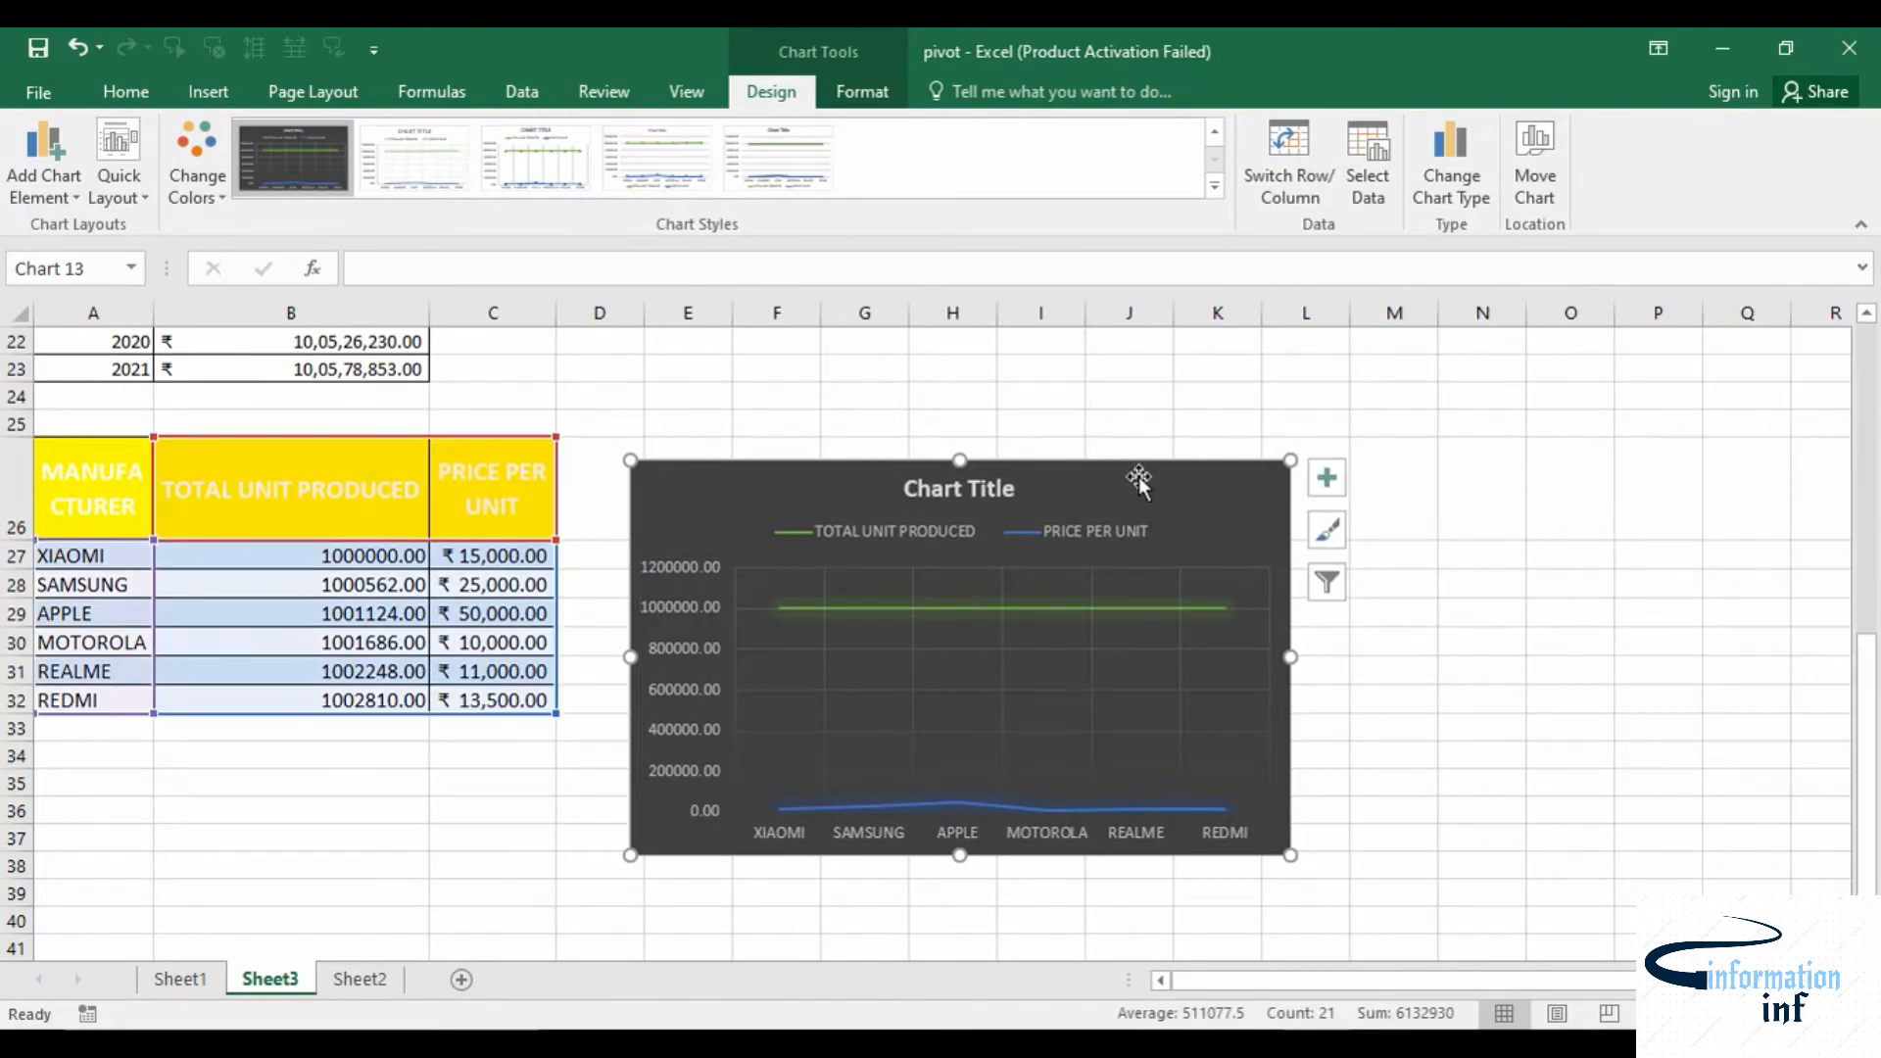
key("Delete")
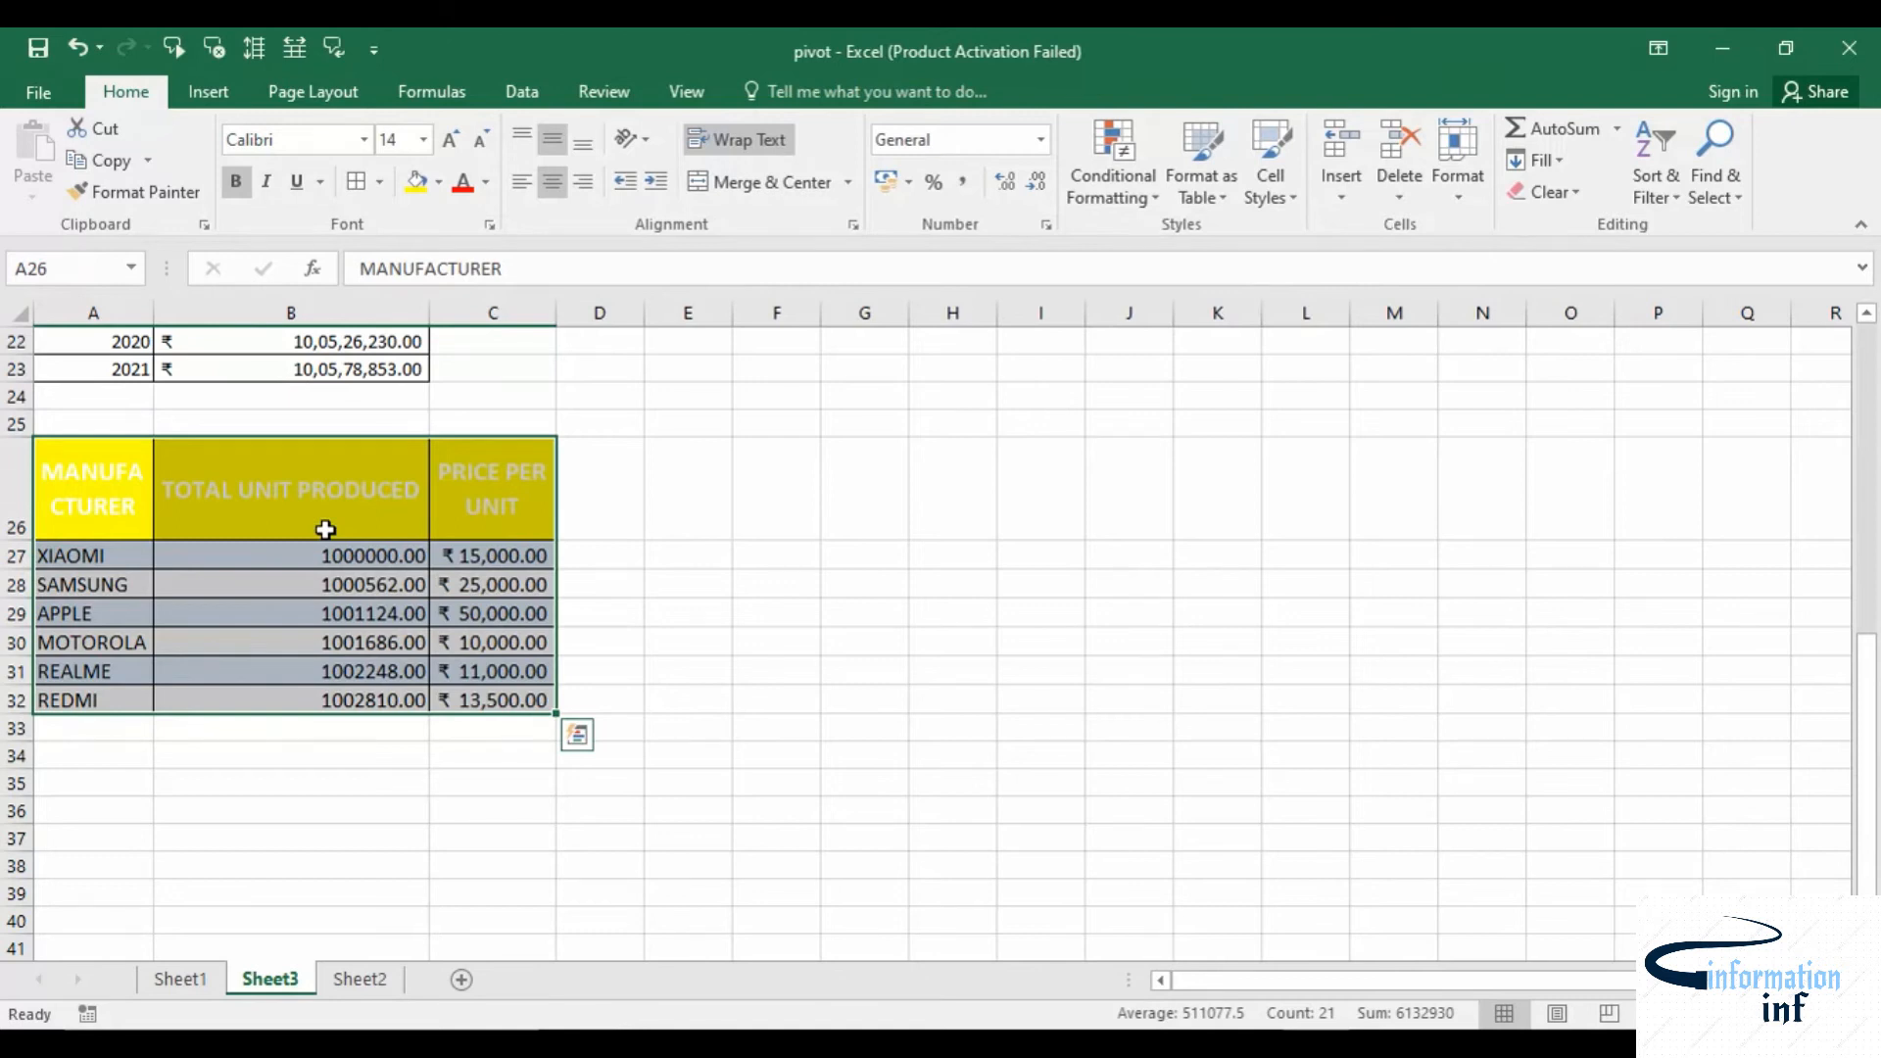
Open the full chart type list for the selected manufacturer table and choose the Combo category
left_click(206, 95)
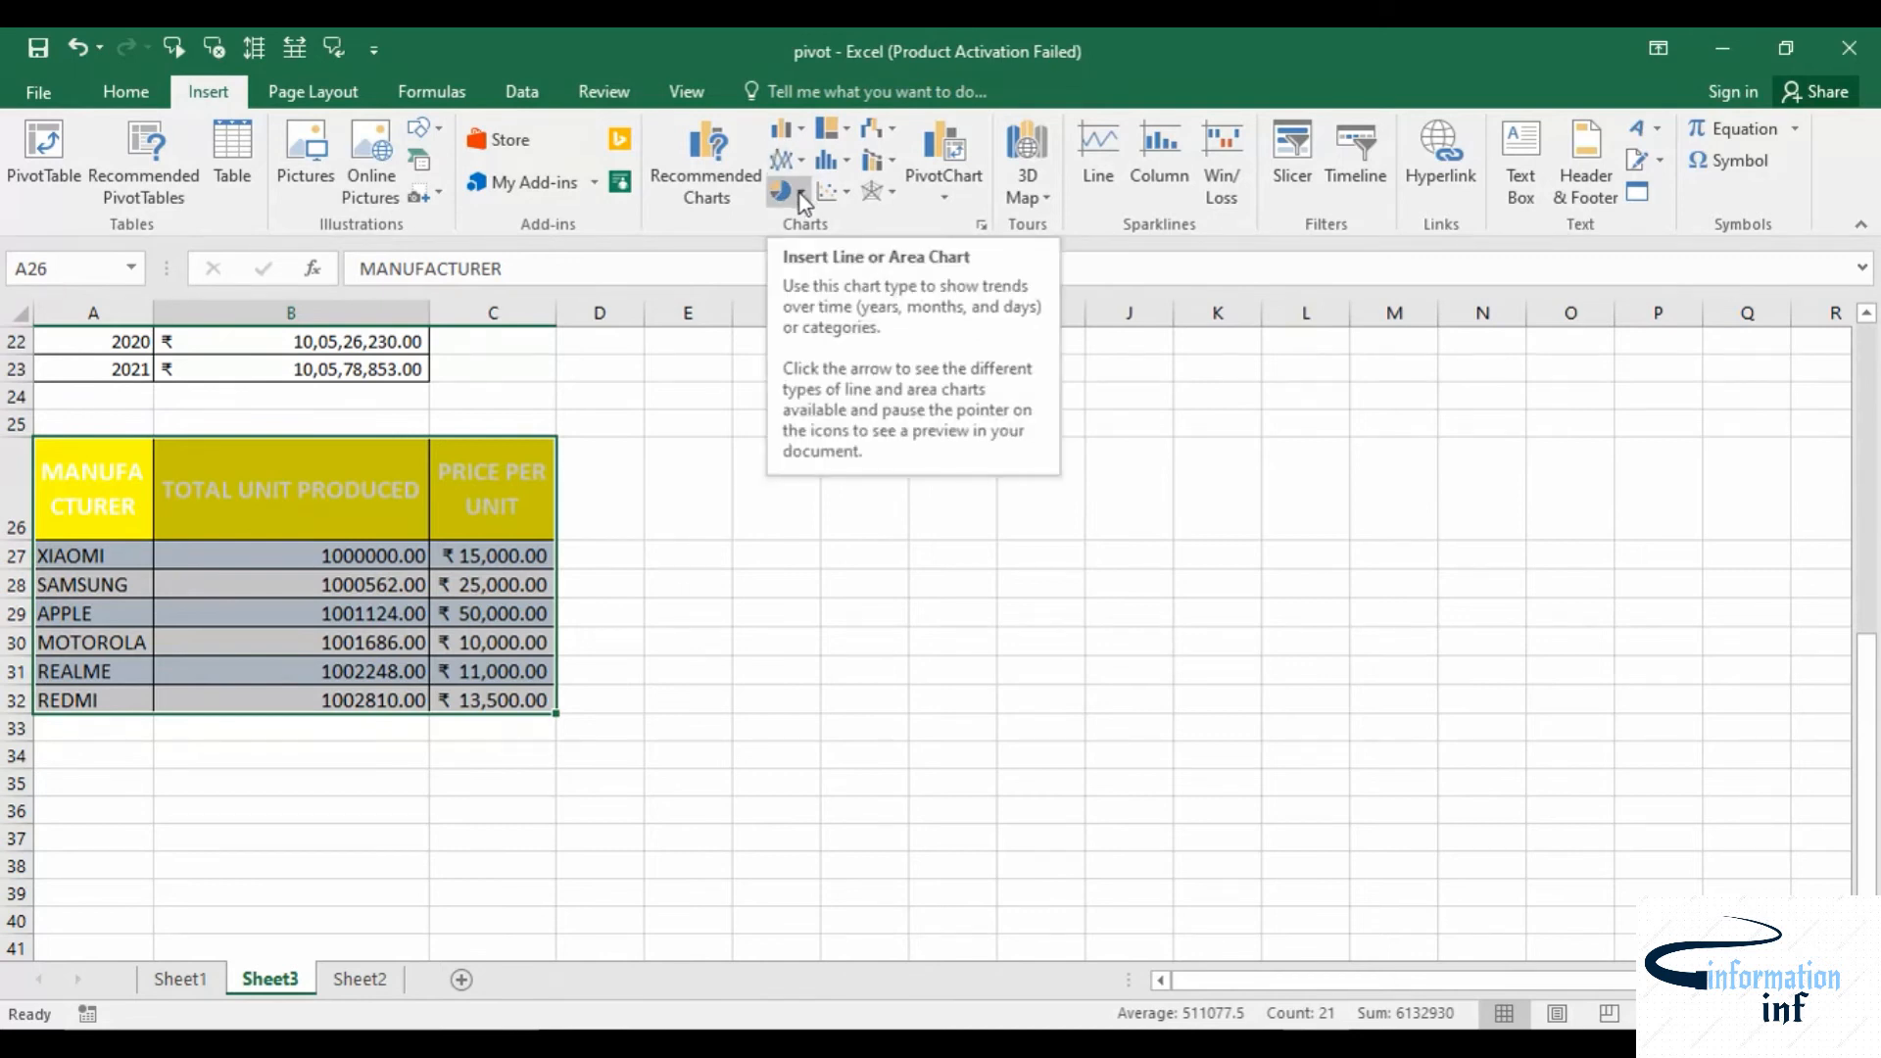
left_click(802, 162)
left_click(811, 701)
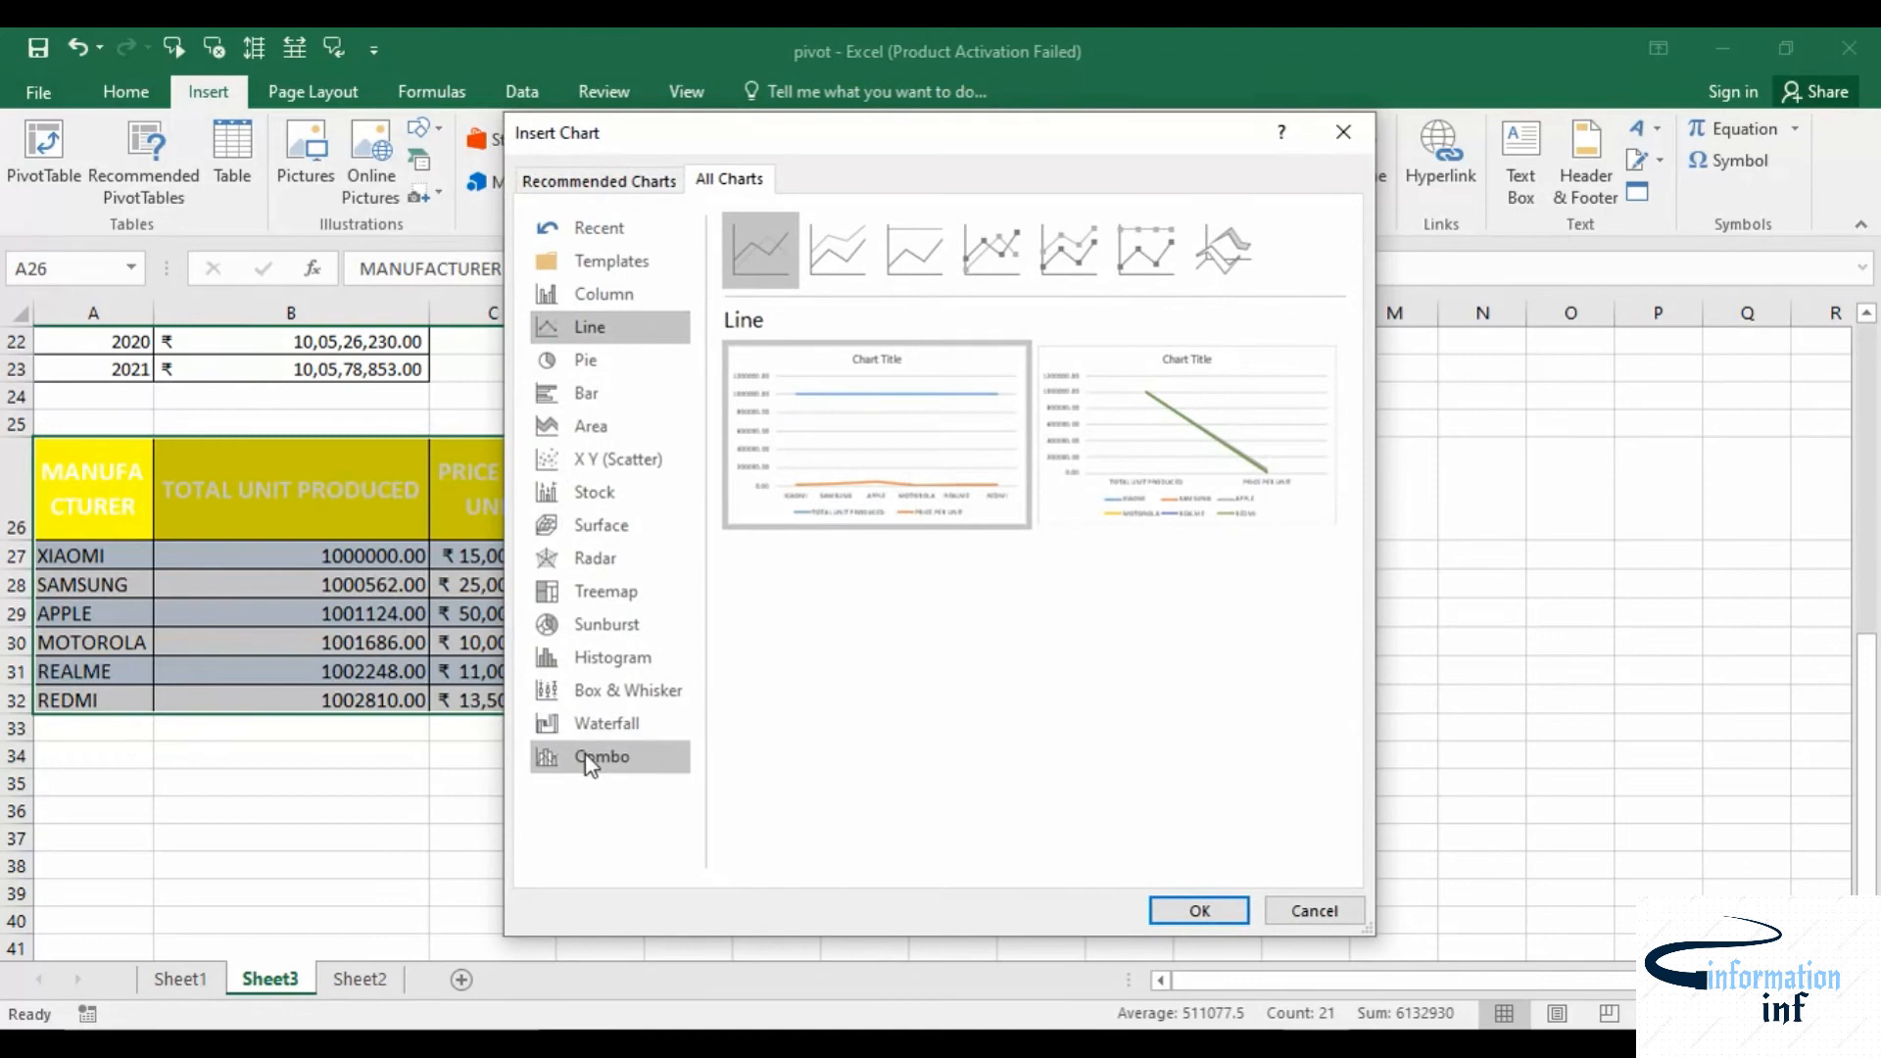
left_click(602, 774)
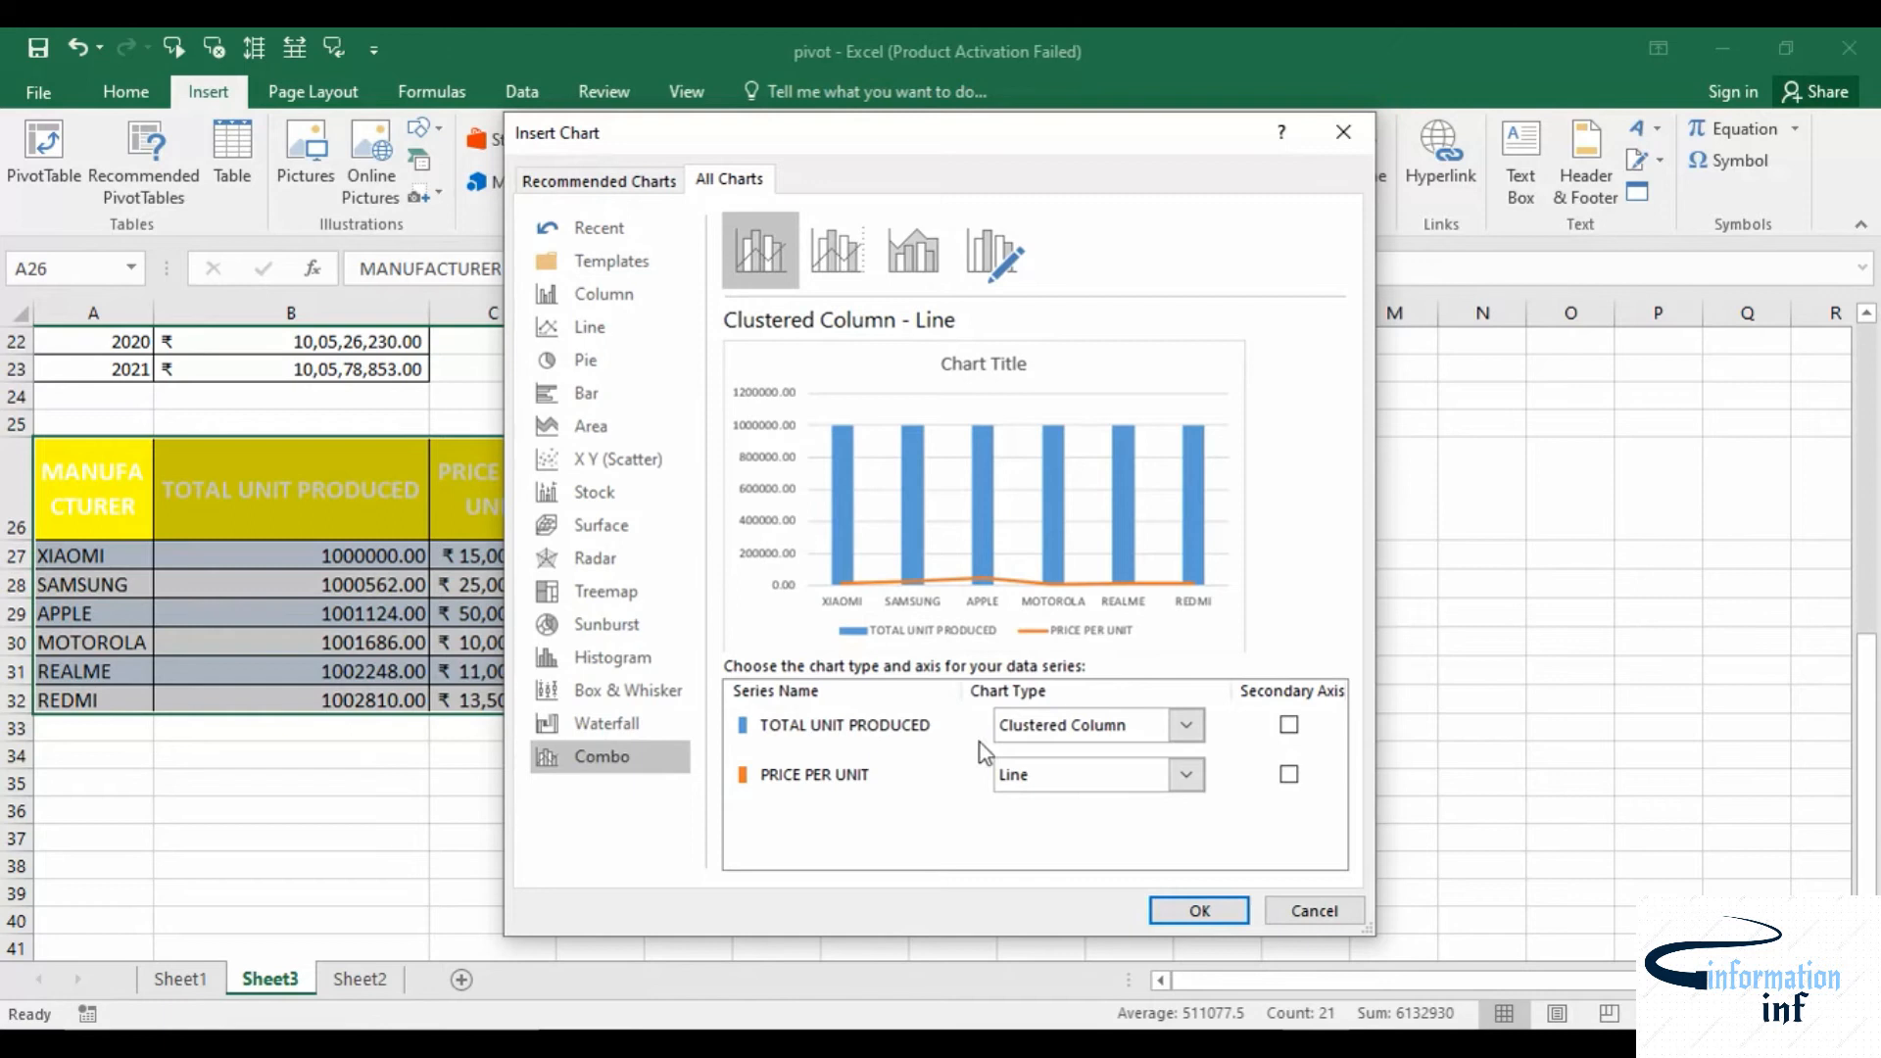
Look through the chart types offered for the TOTAL UNIT PRODUCED and PRICE PER UNIT series
left_click(1180, 730)
left_click(1184, 732)
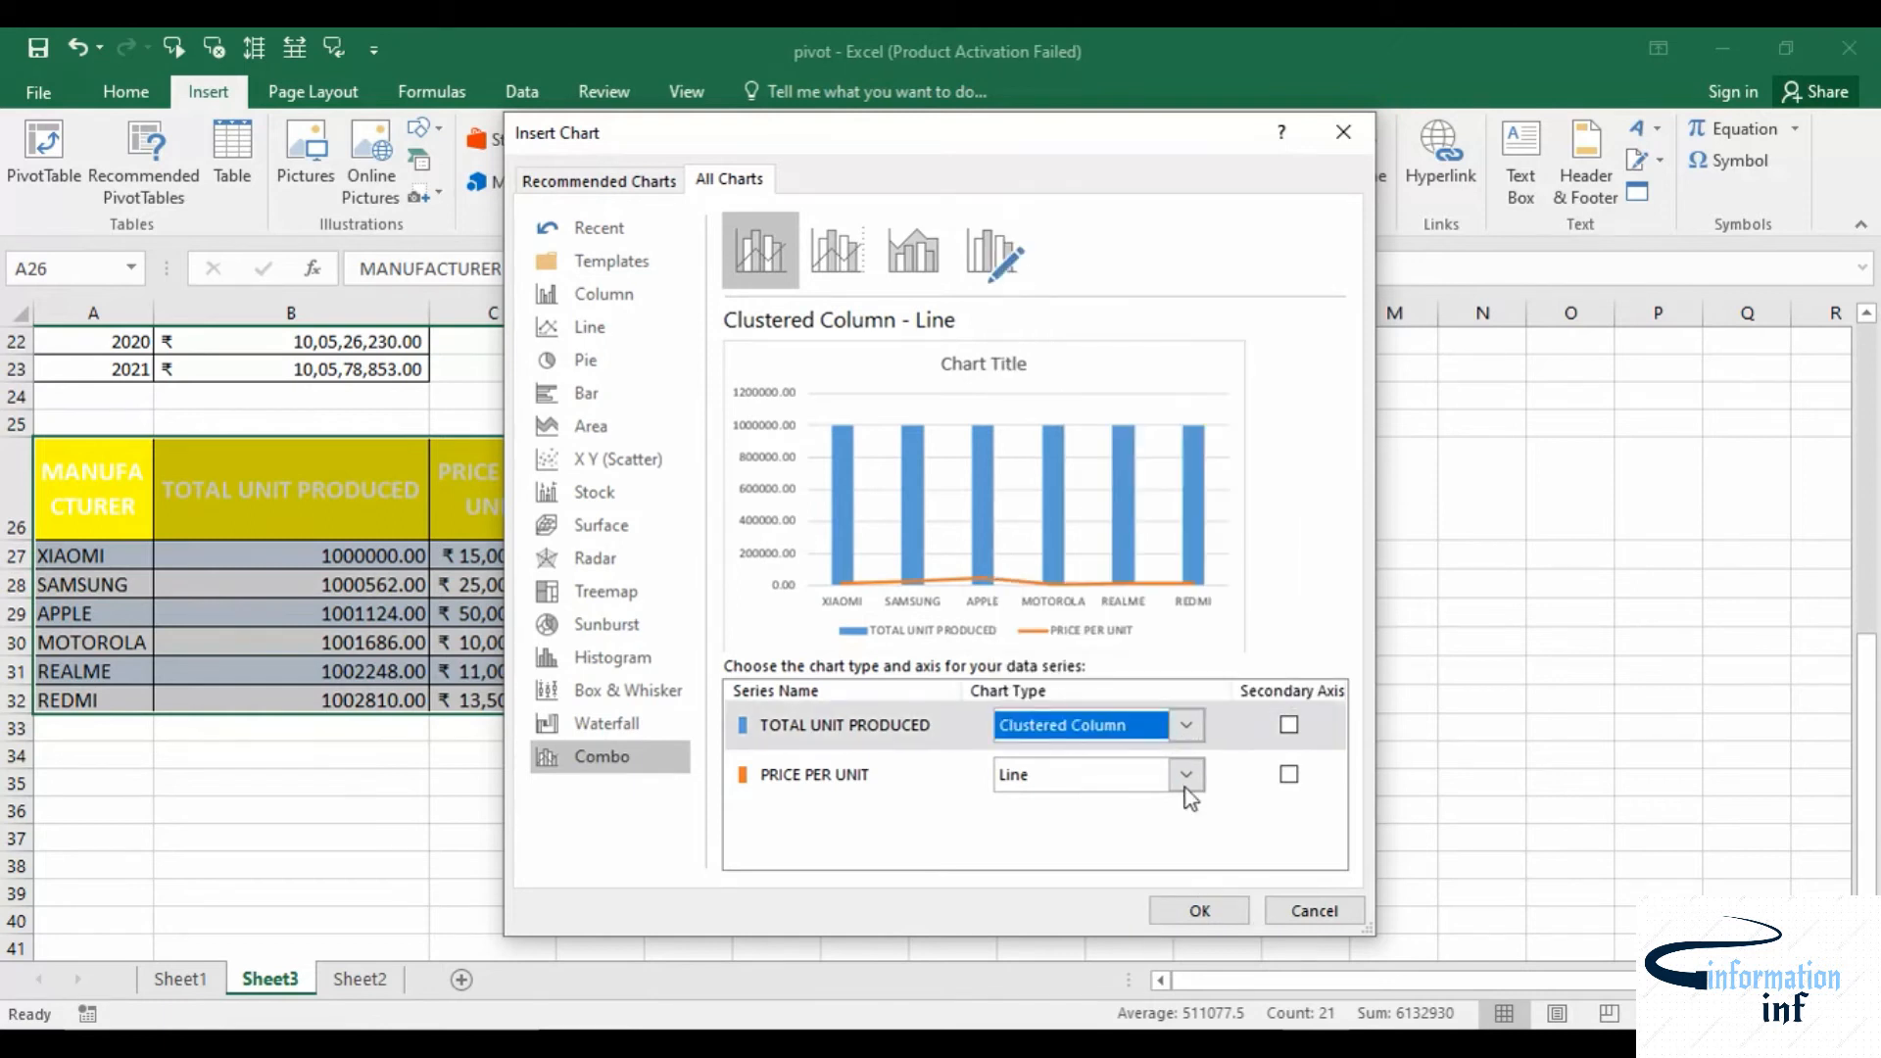
left_click(1186, 796)
left_click(1187, 776)
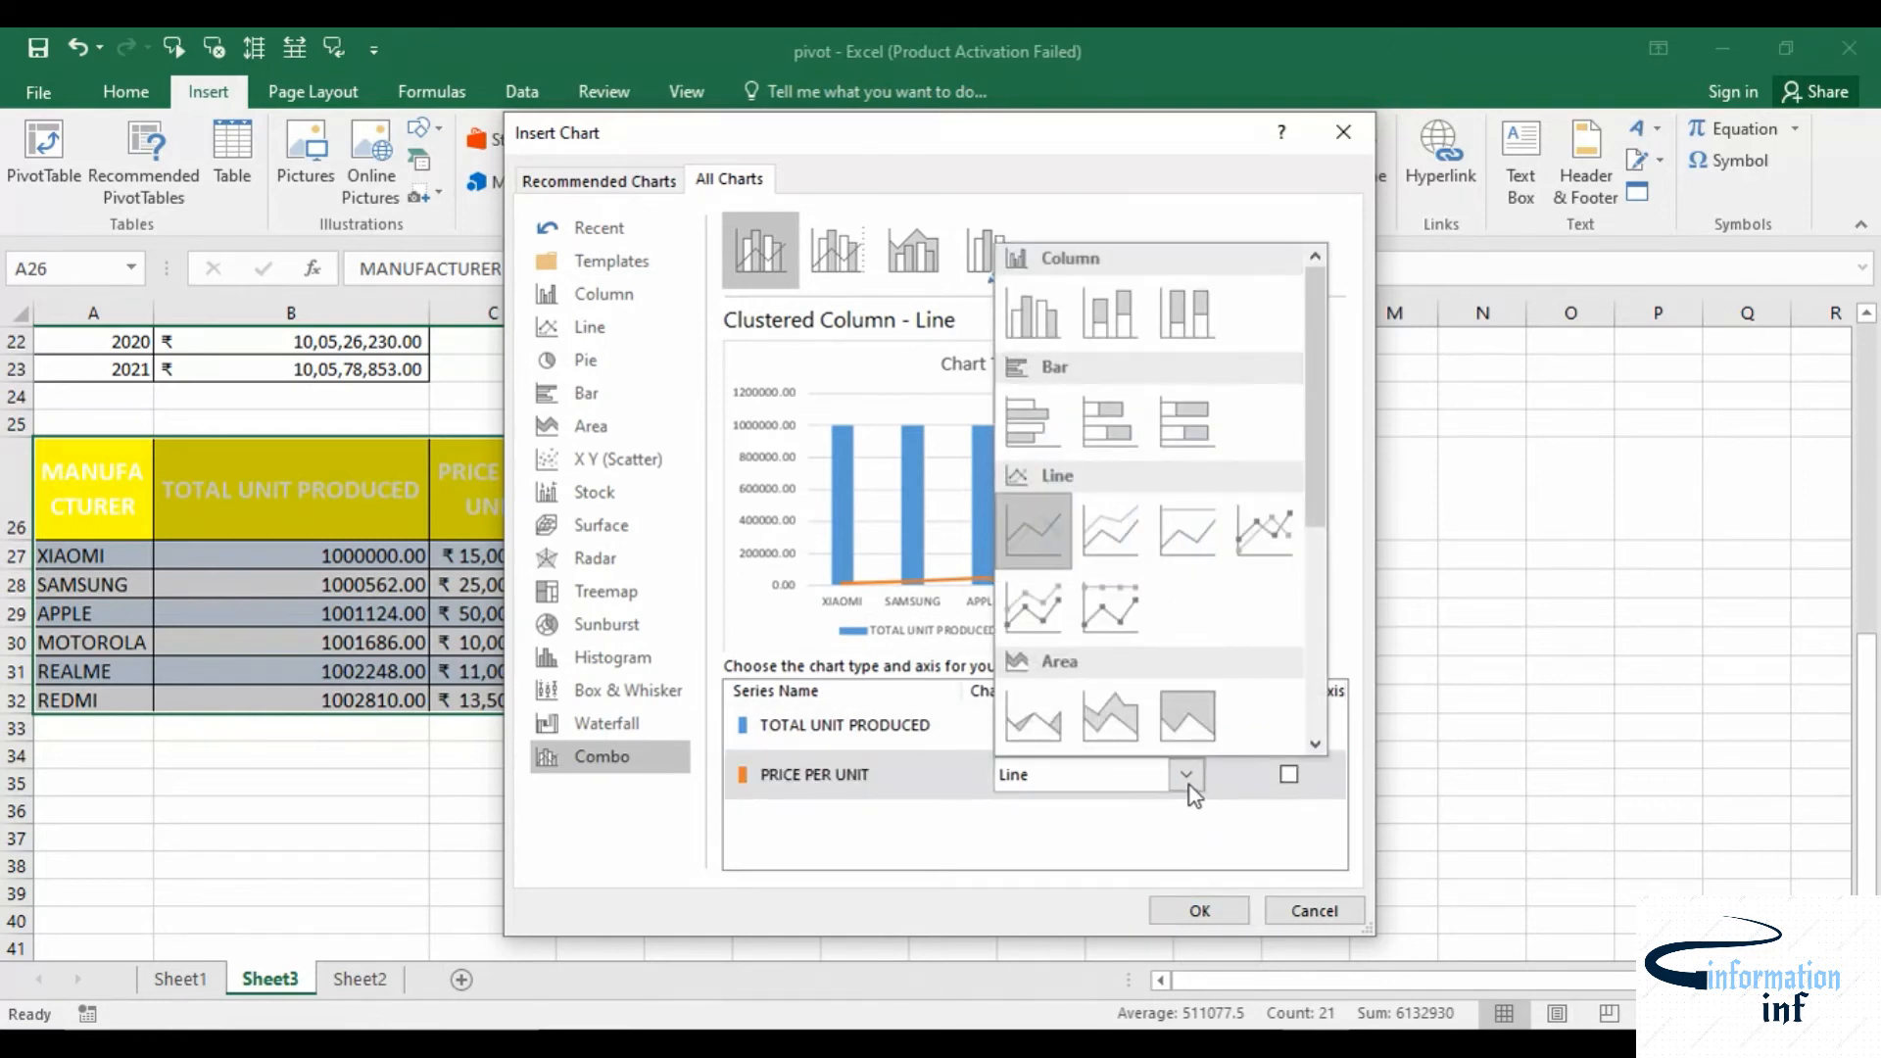
left_click(1184, 779)
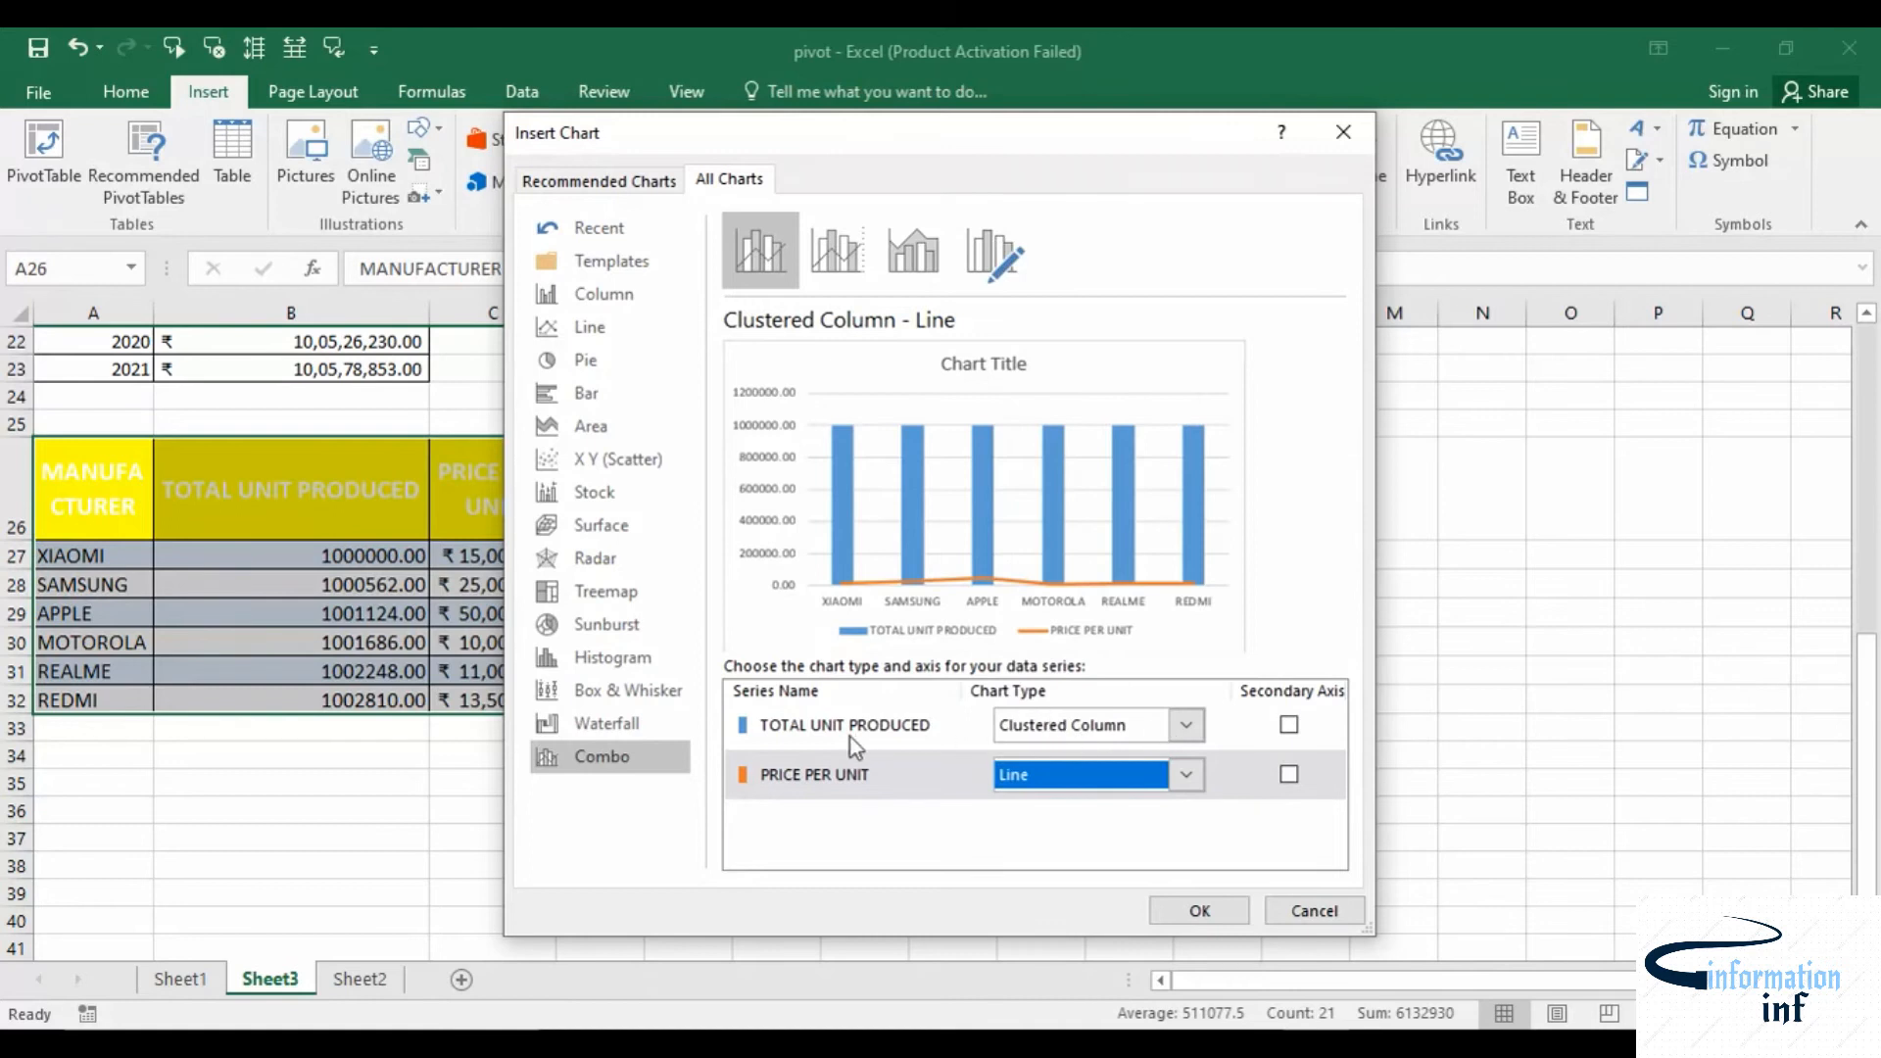
left_click(1185, 727)
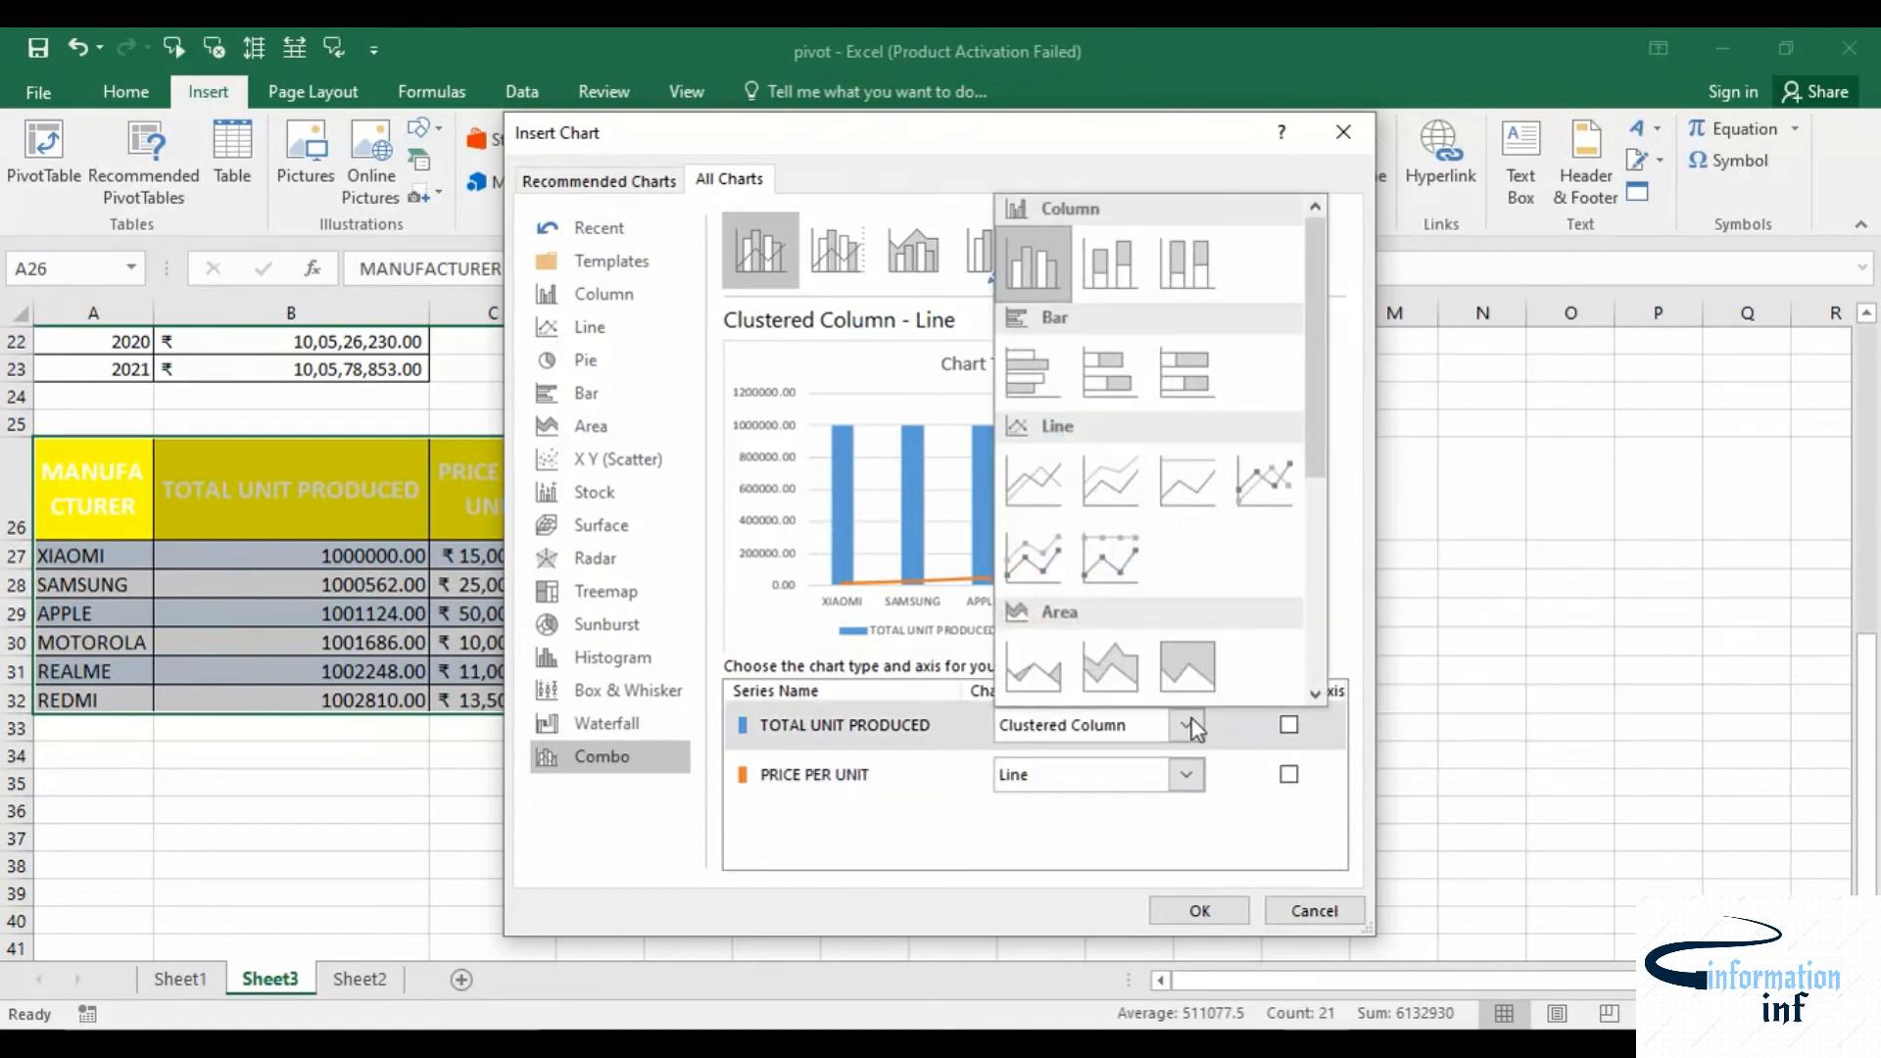
left_click(1192, 722)
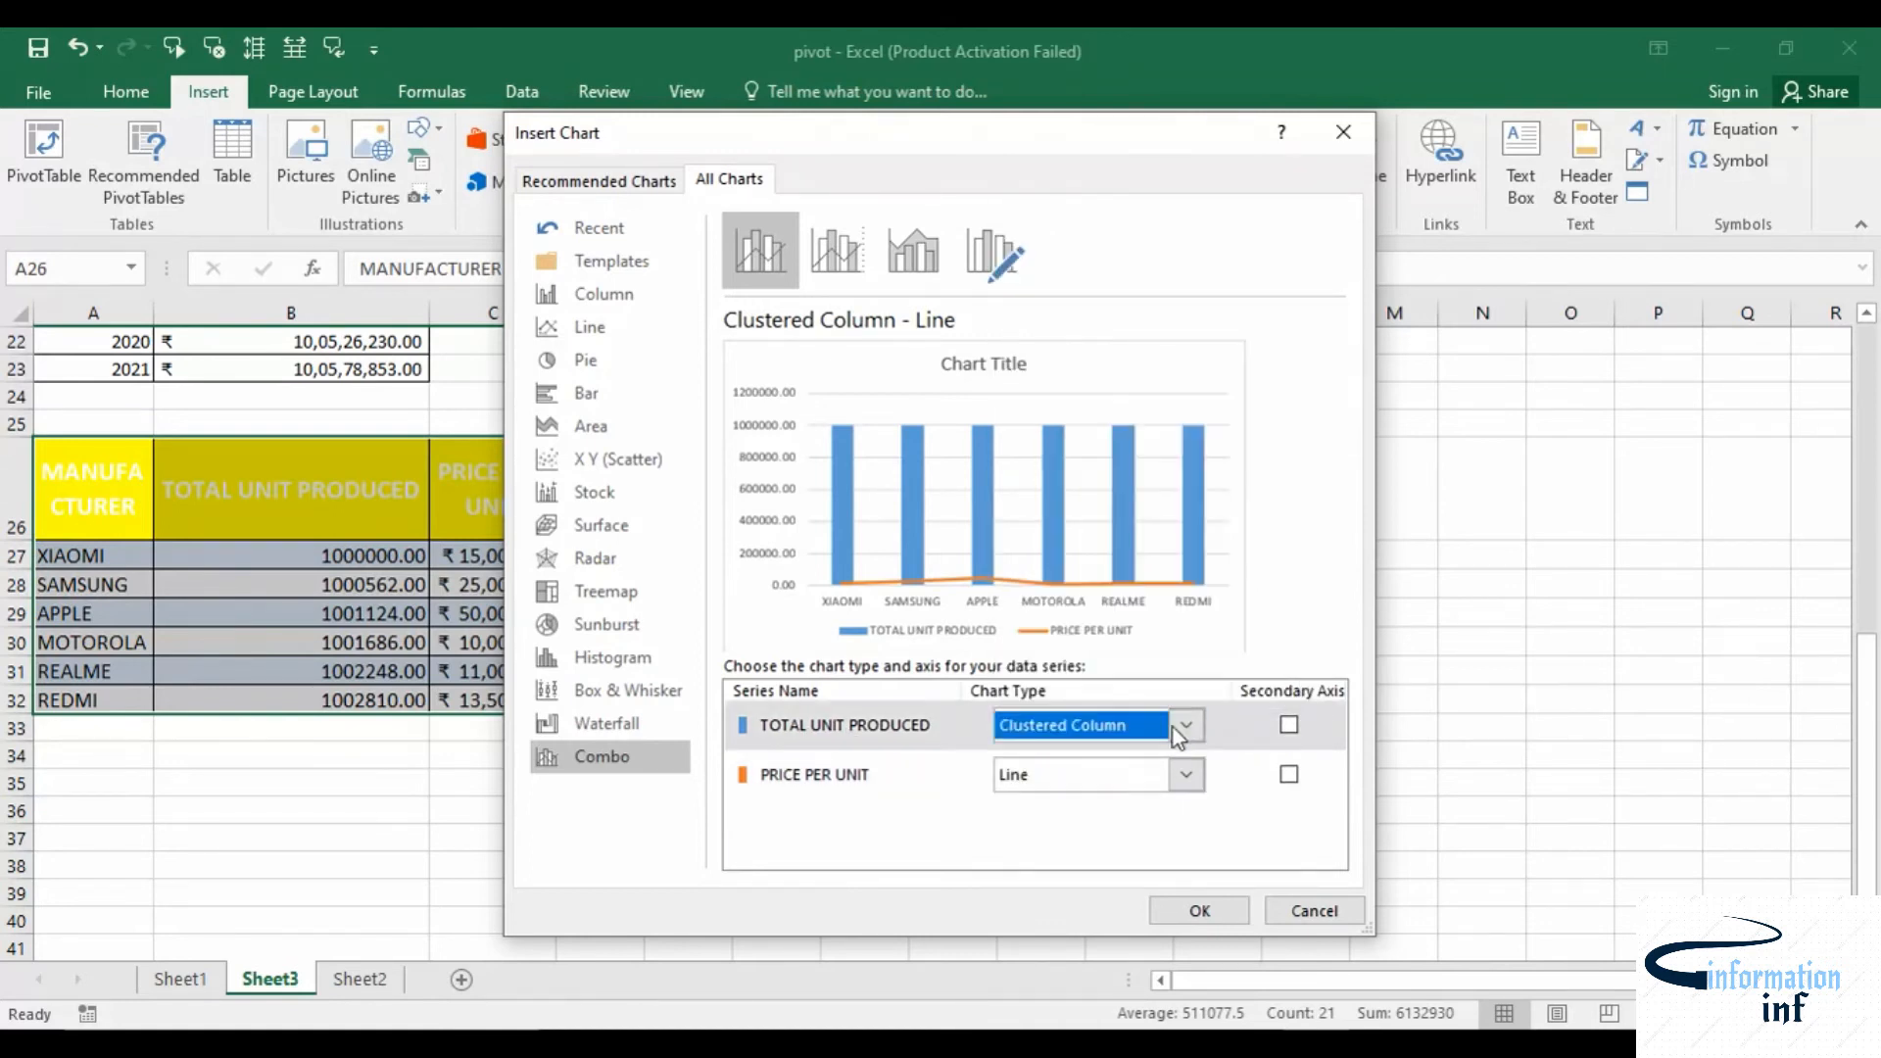
left_click(1180, 790)
left_click(1193, 790)
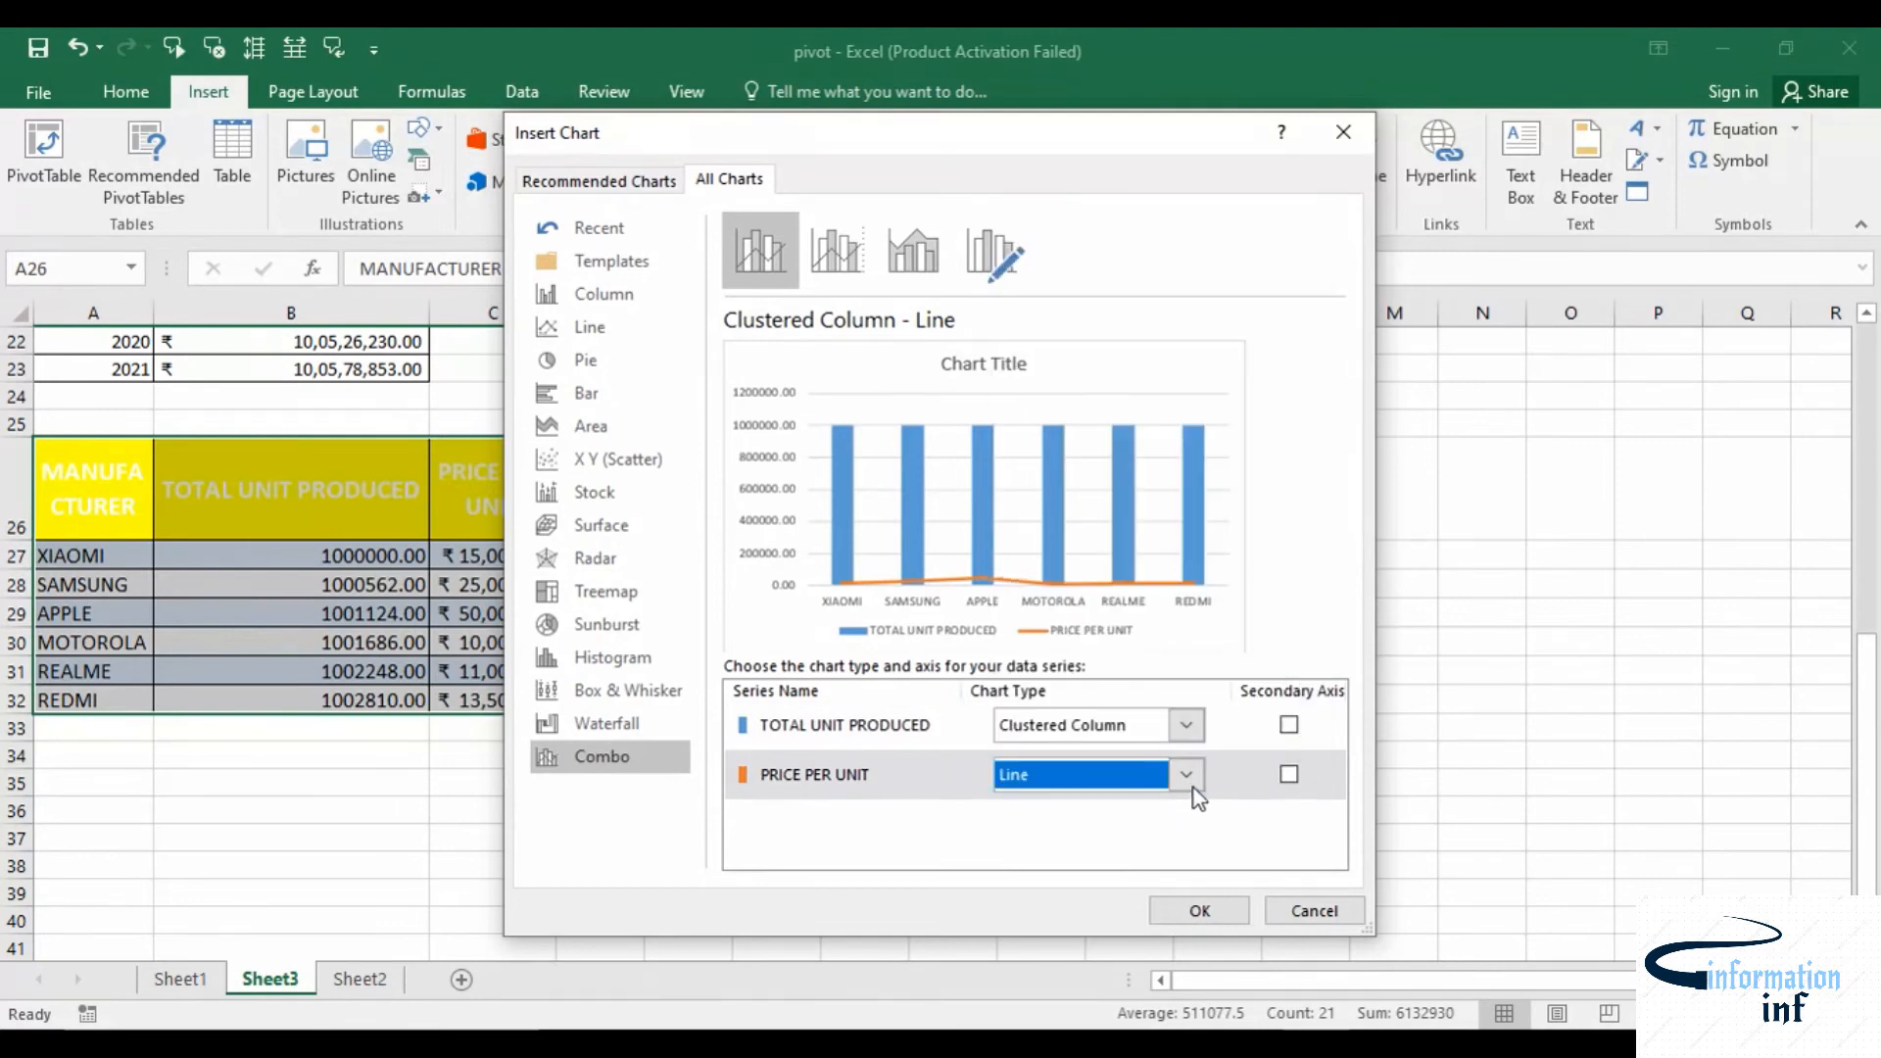
Compare the combo presets and insert the Clustered Column - Line on Secondary Axis chart
left_click(819, 259)
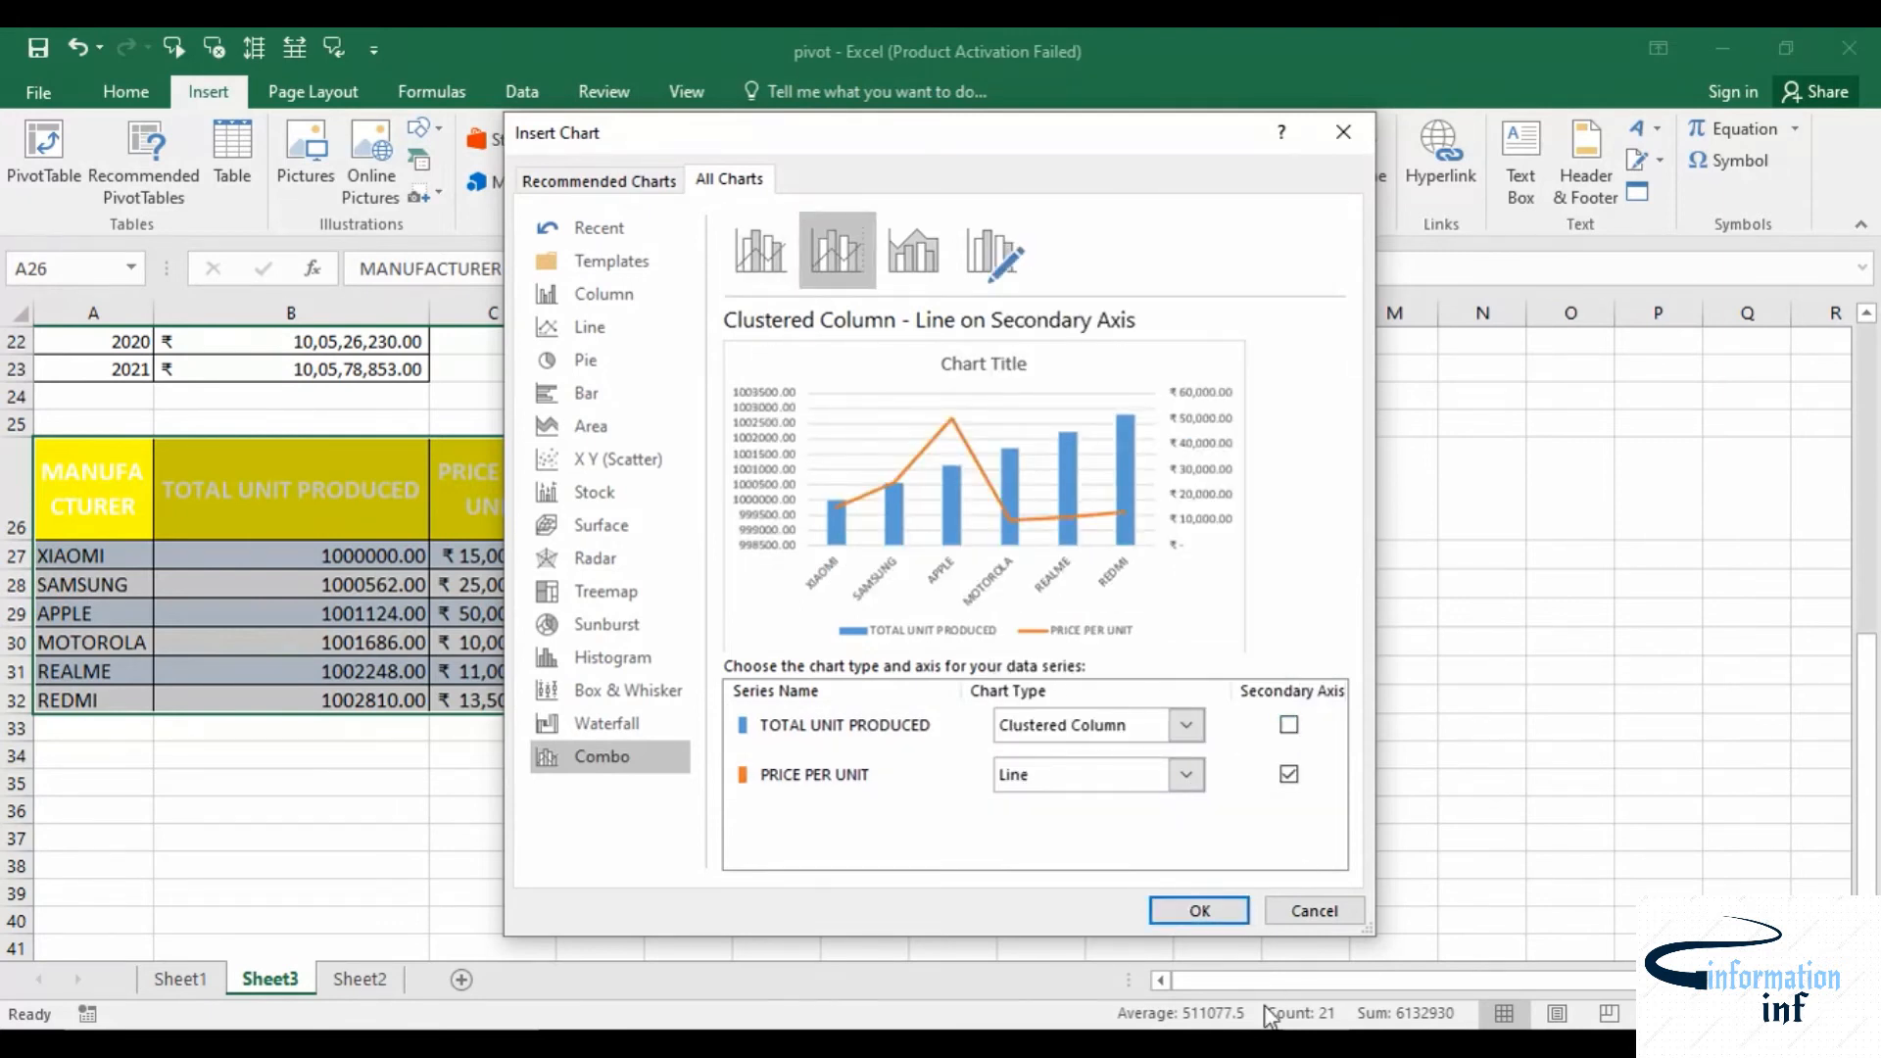
left_click(914, 252)
left_click(813, 261)
left_click(1200, 912)
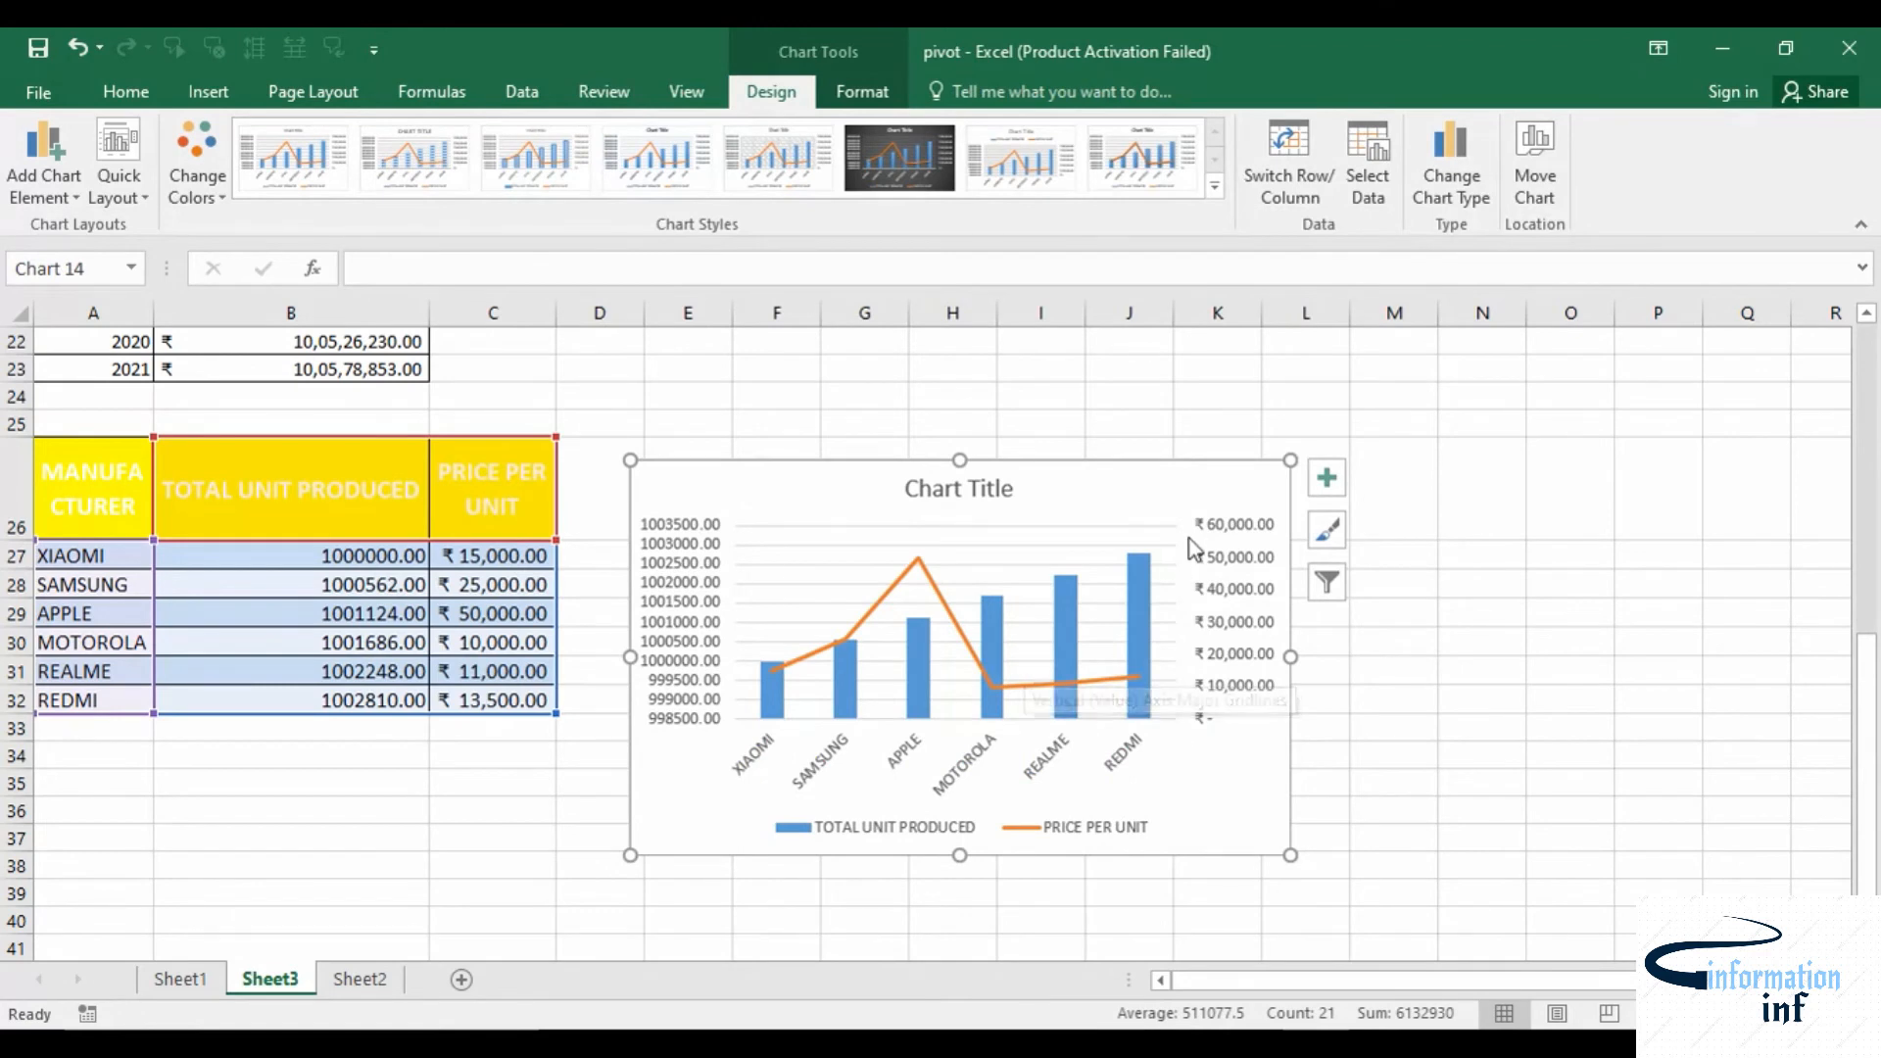
Open the chart formatting options and plot the TOTAL UNIT PRODUCED columns on the secondary axis, trying the primary axis once in between
double_click(1140, 502)
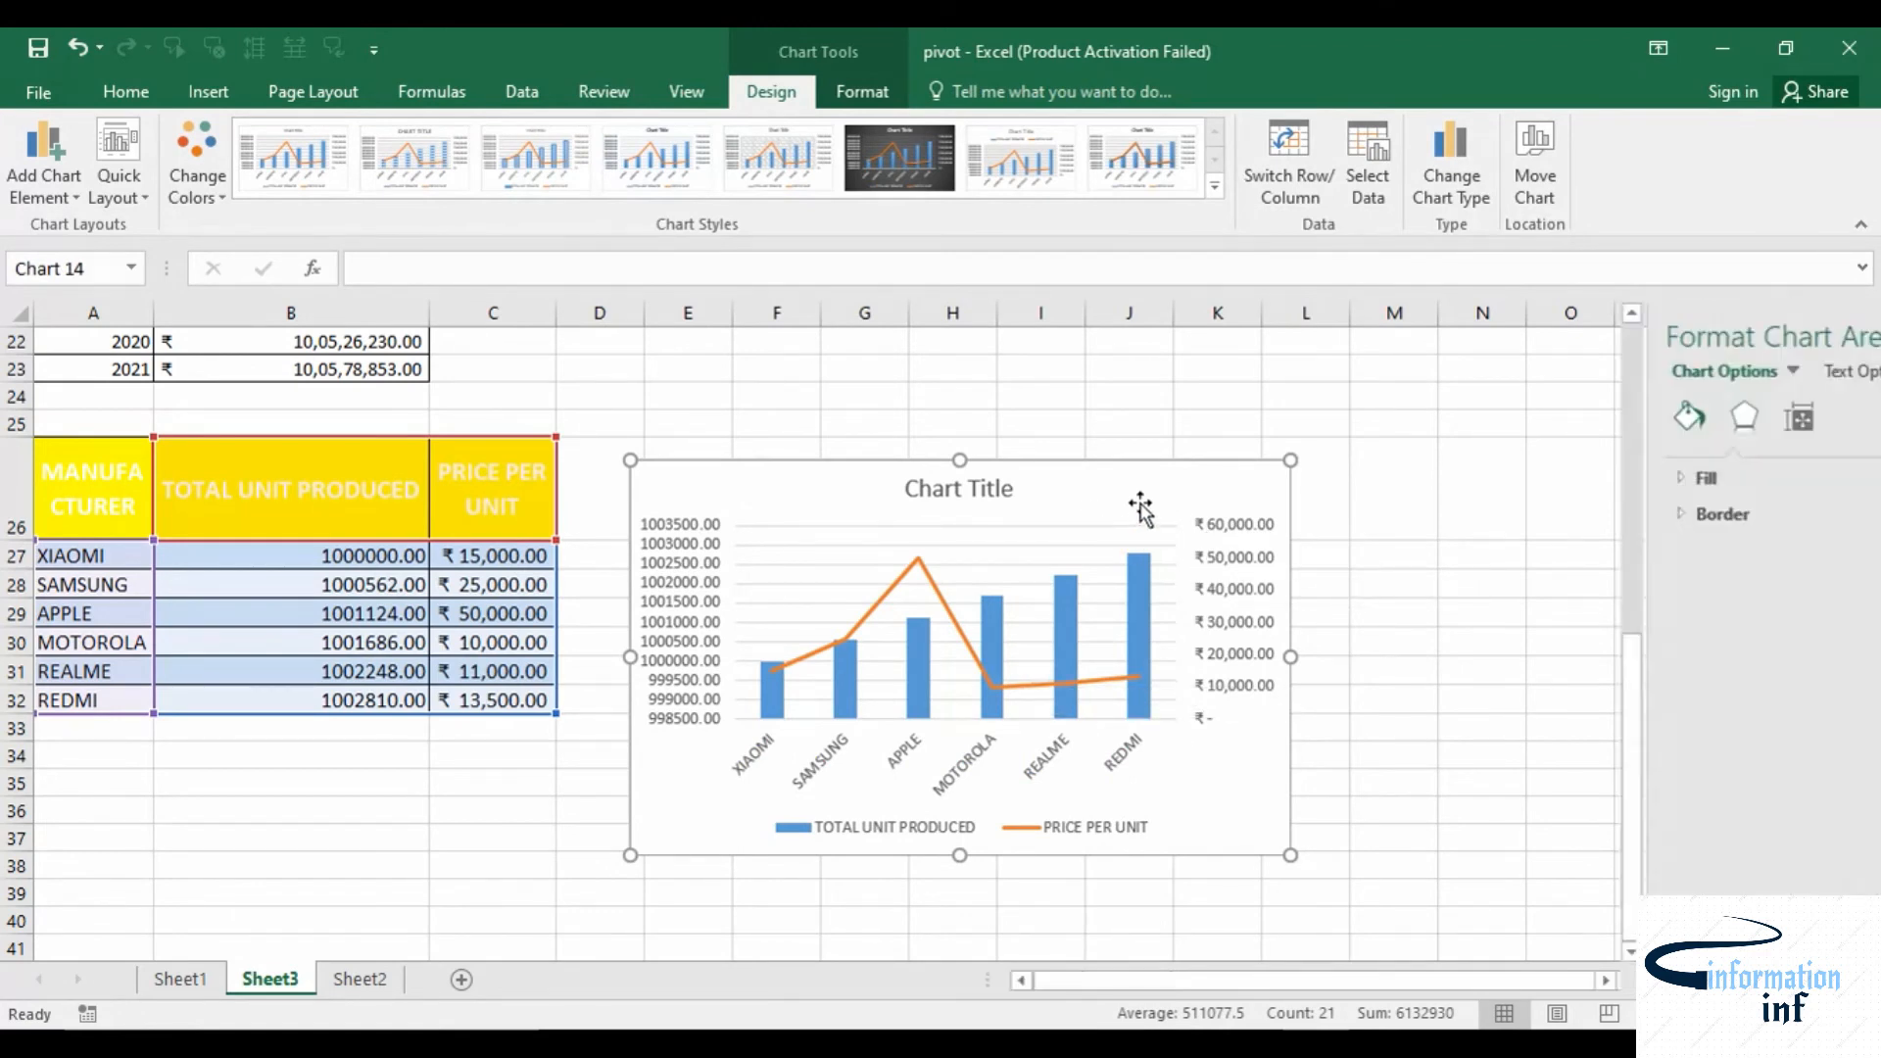
left_click(1243, 572)
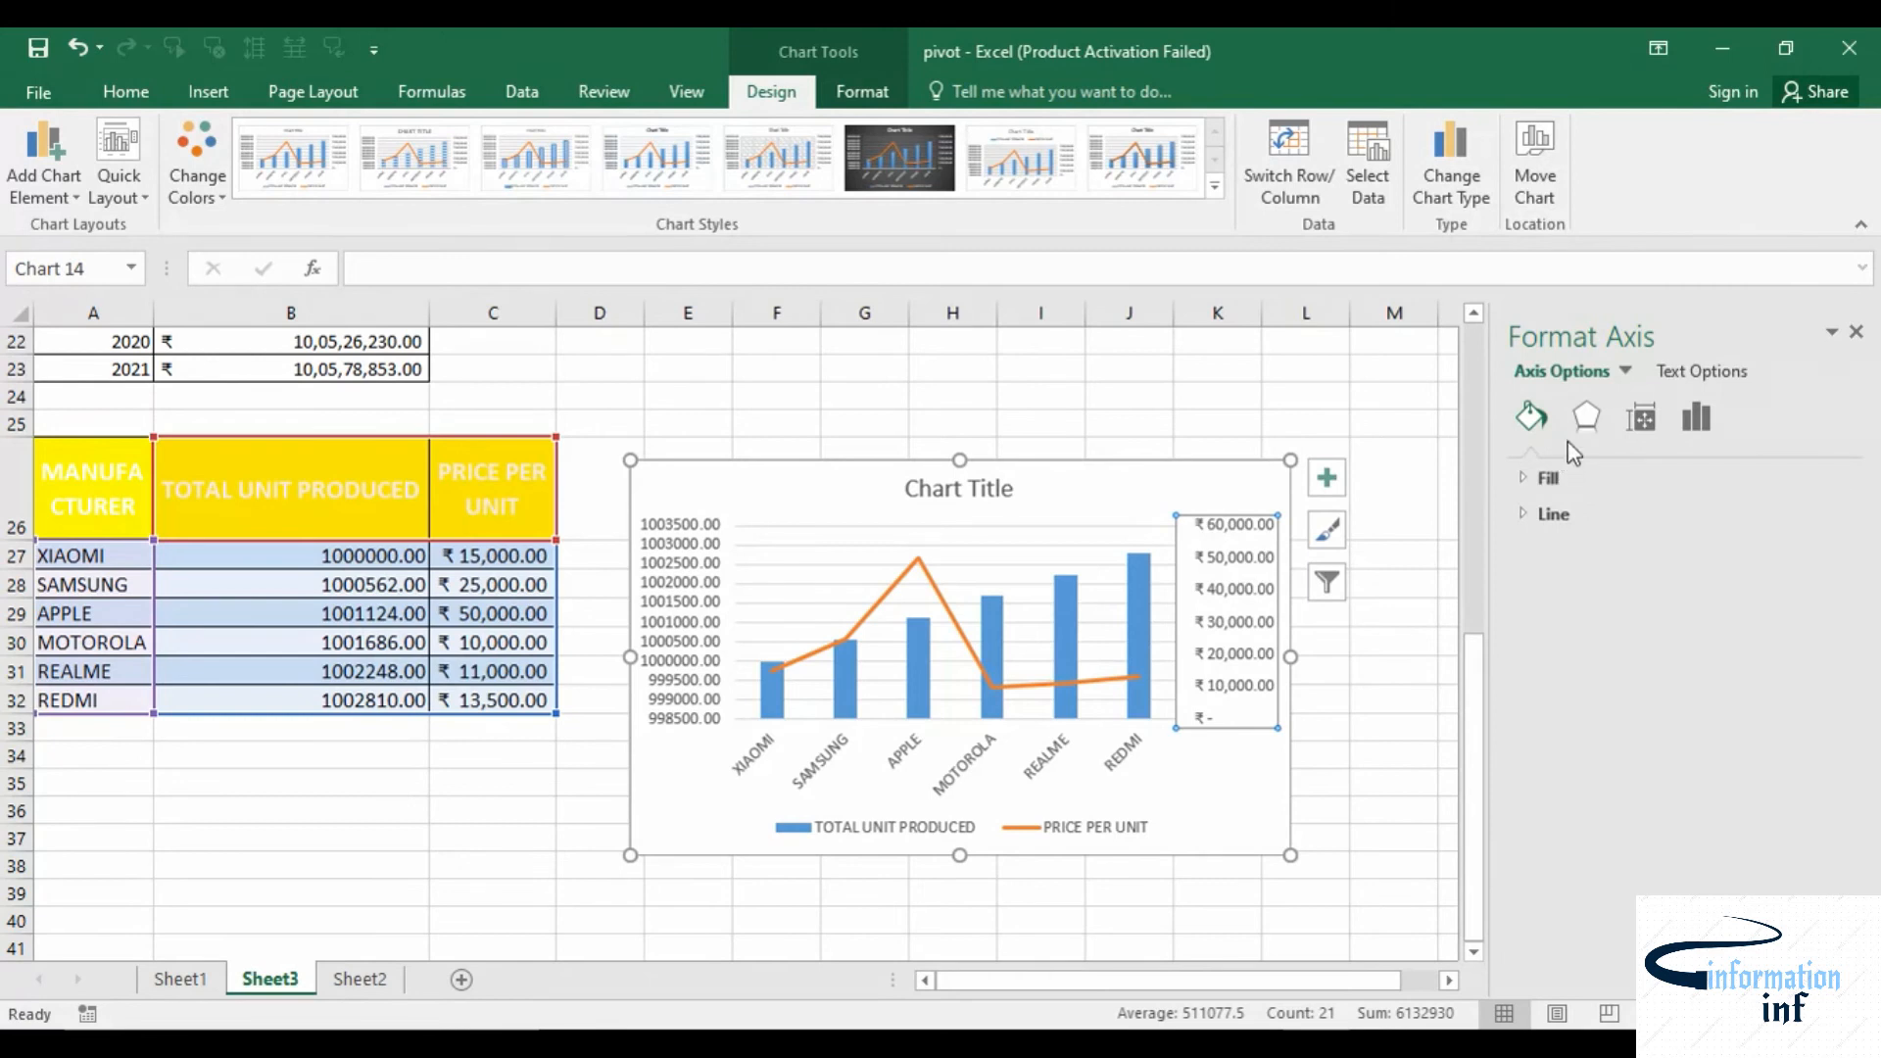
left_click(1239, 790)
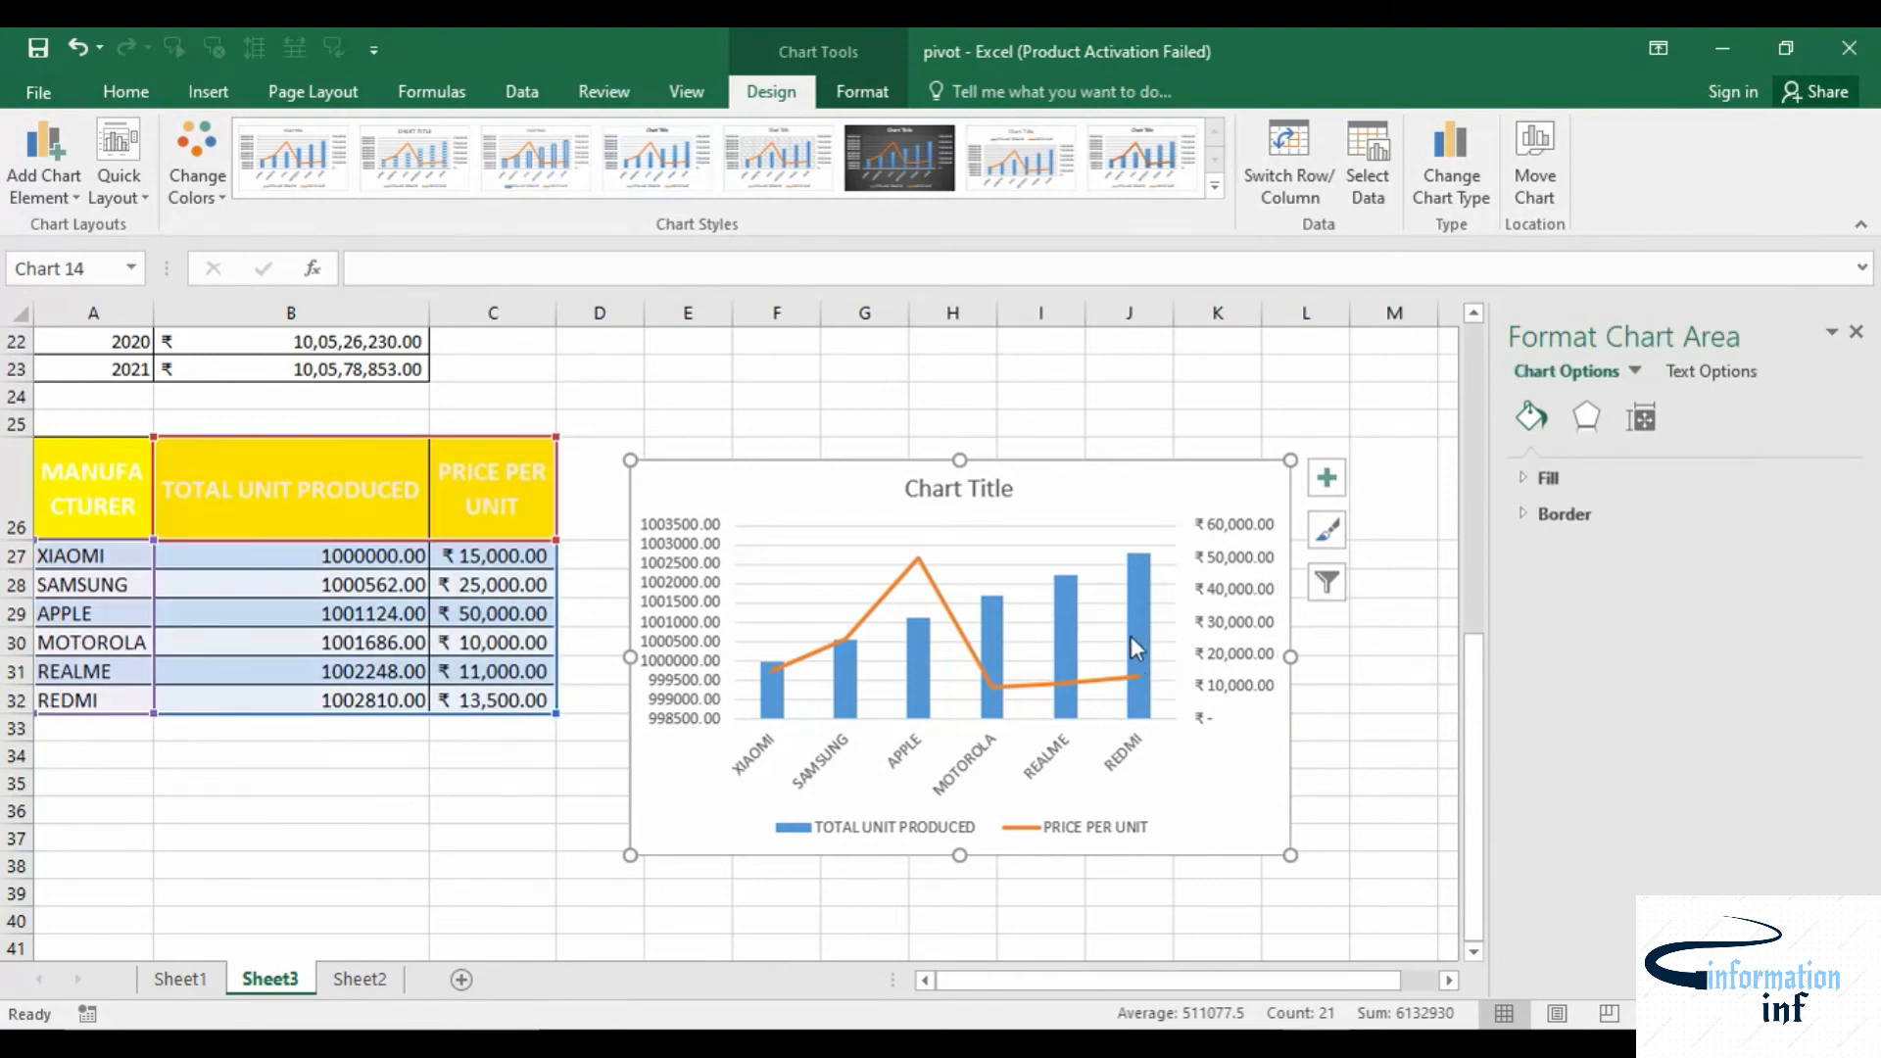
left_click(1135, 642)
left_click(1586, 417)
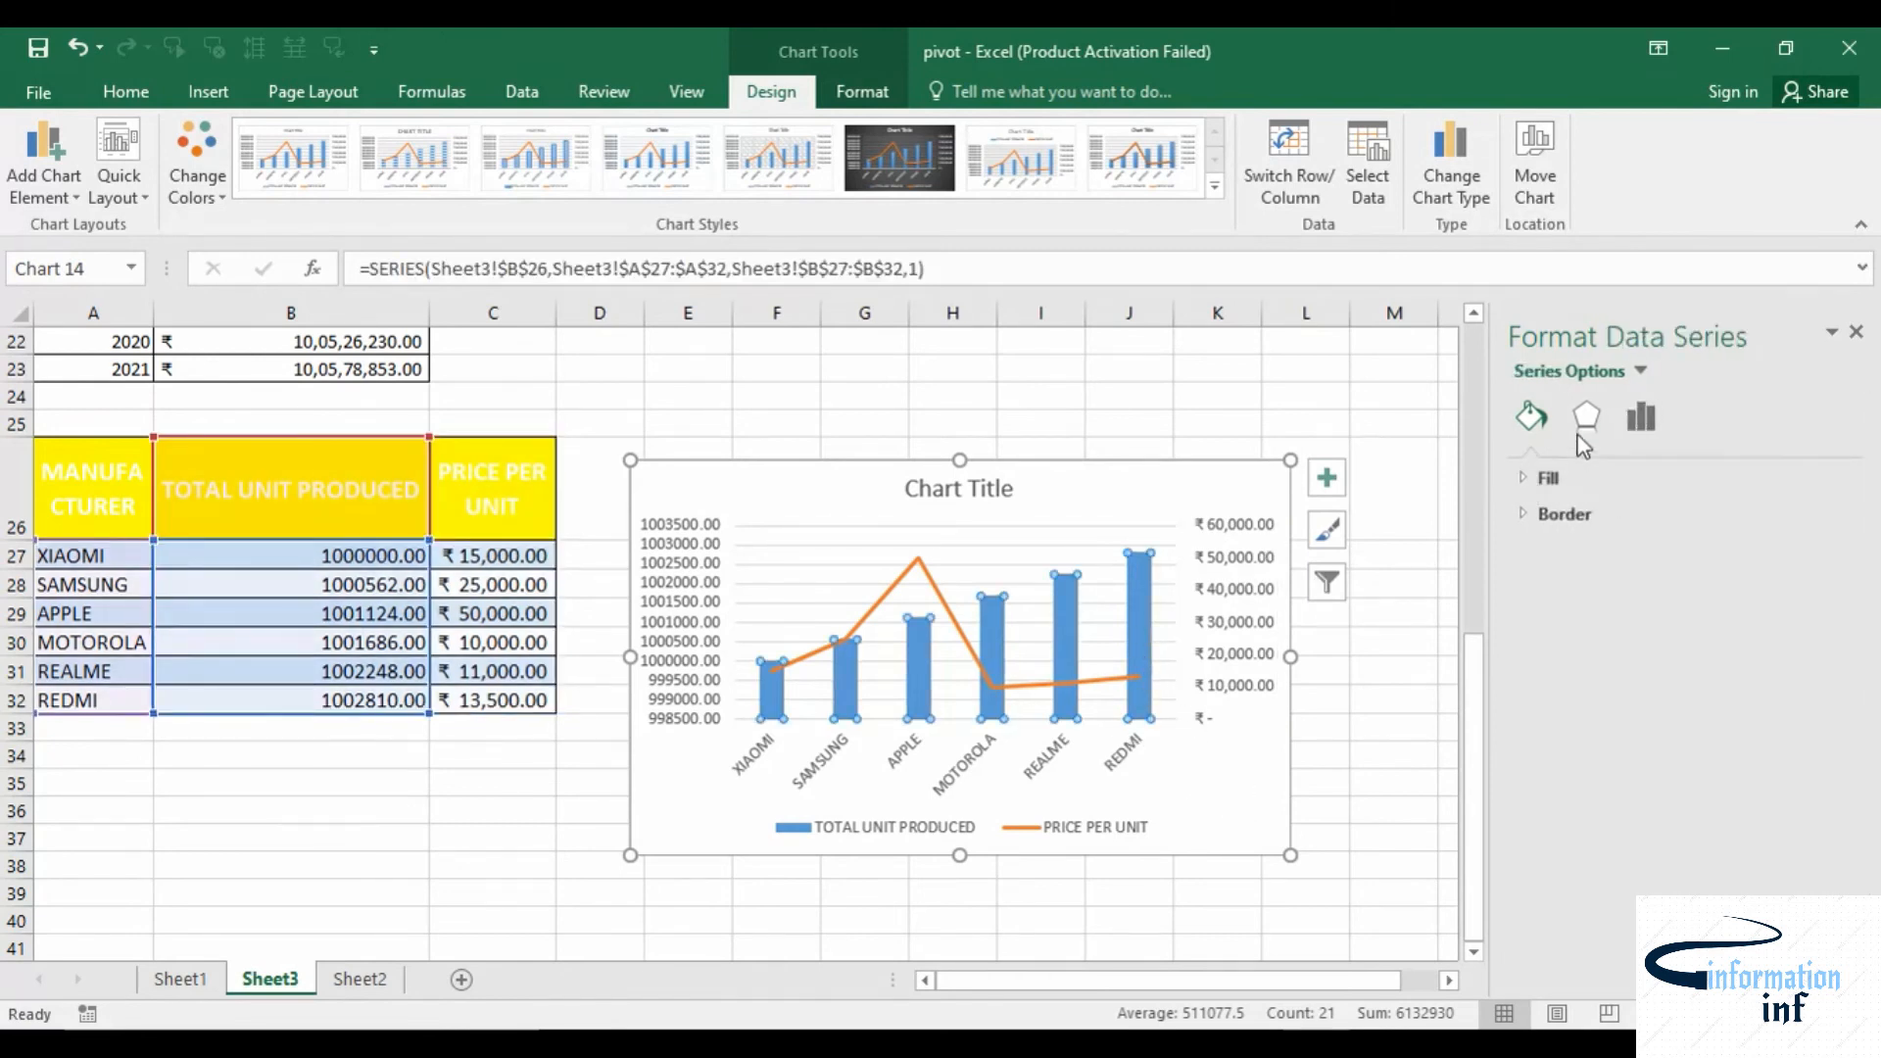
left_click(1645, 427)
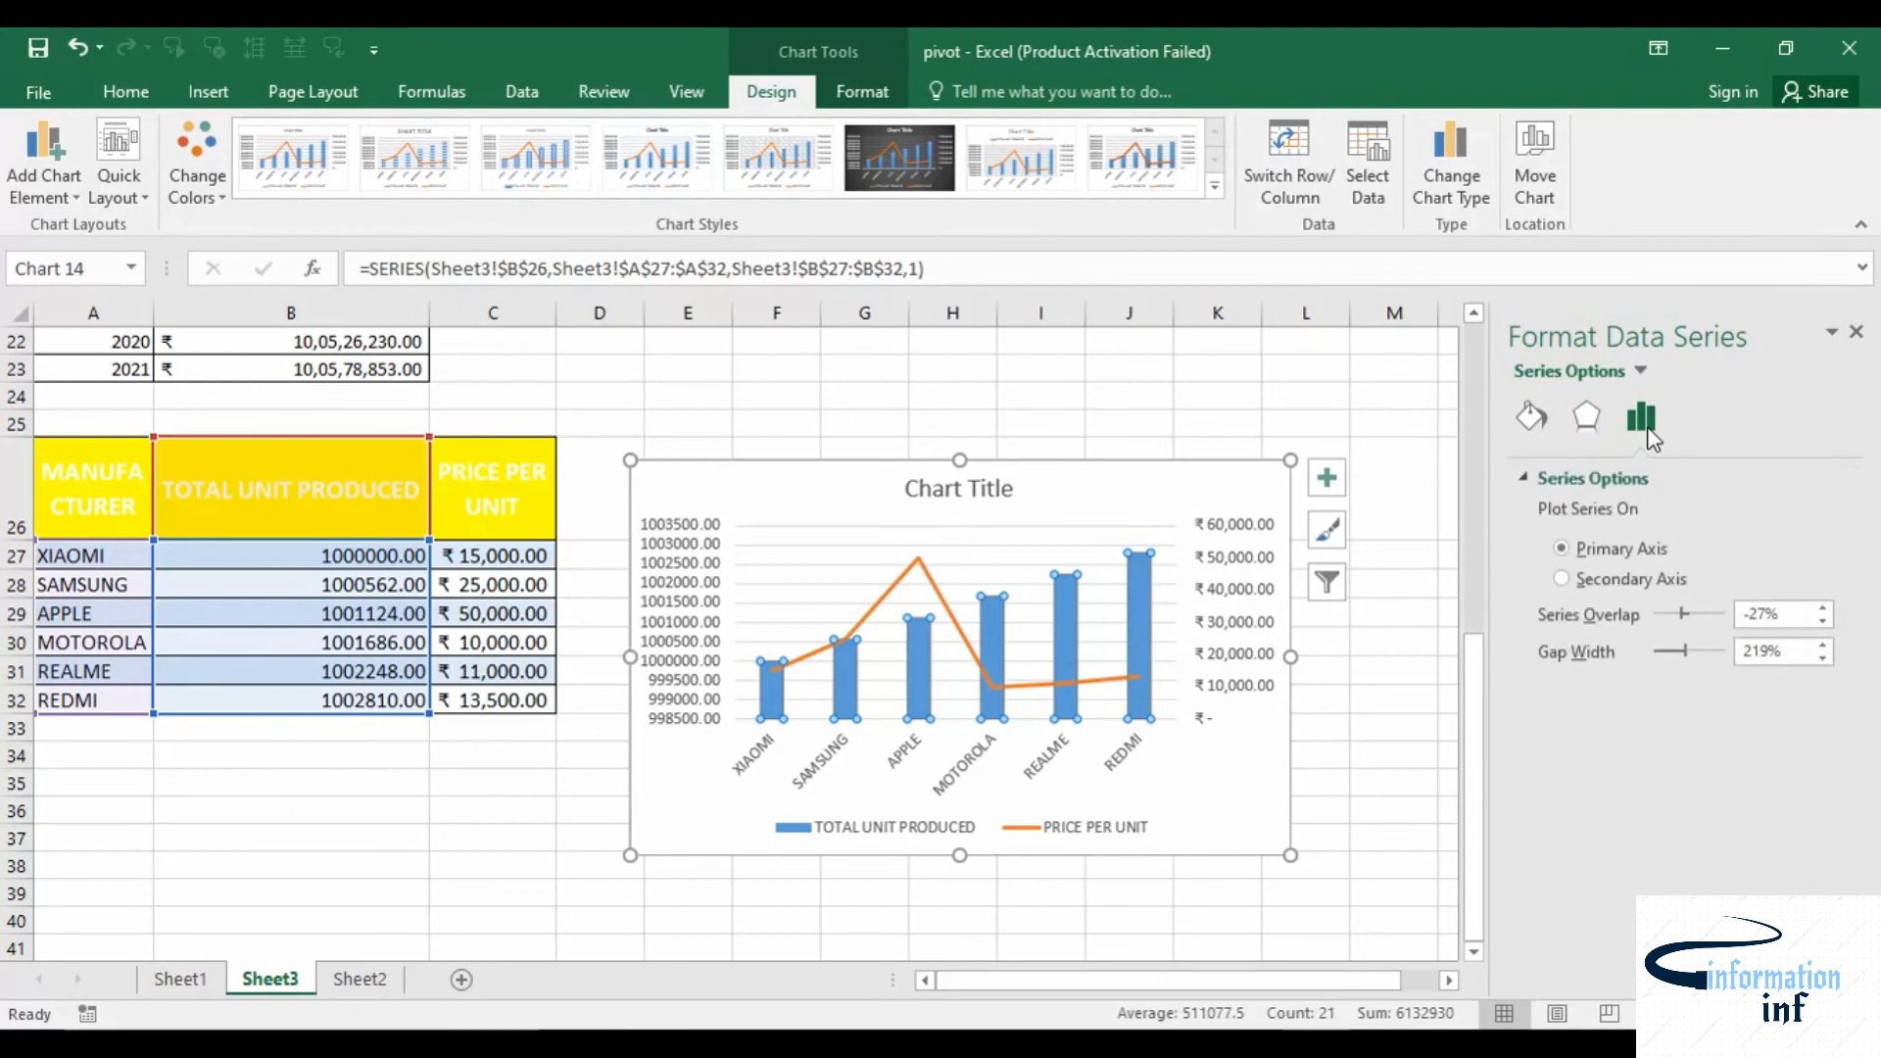
left_click(1559, 582)
left_click(1562, 550)
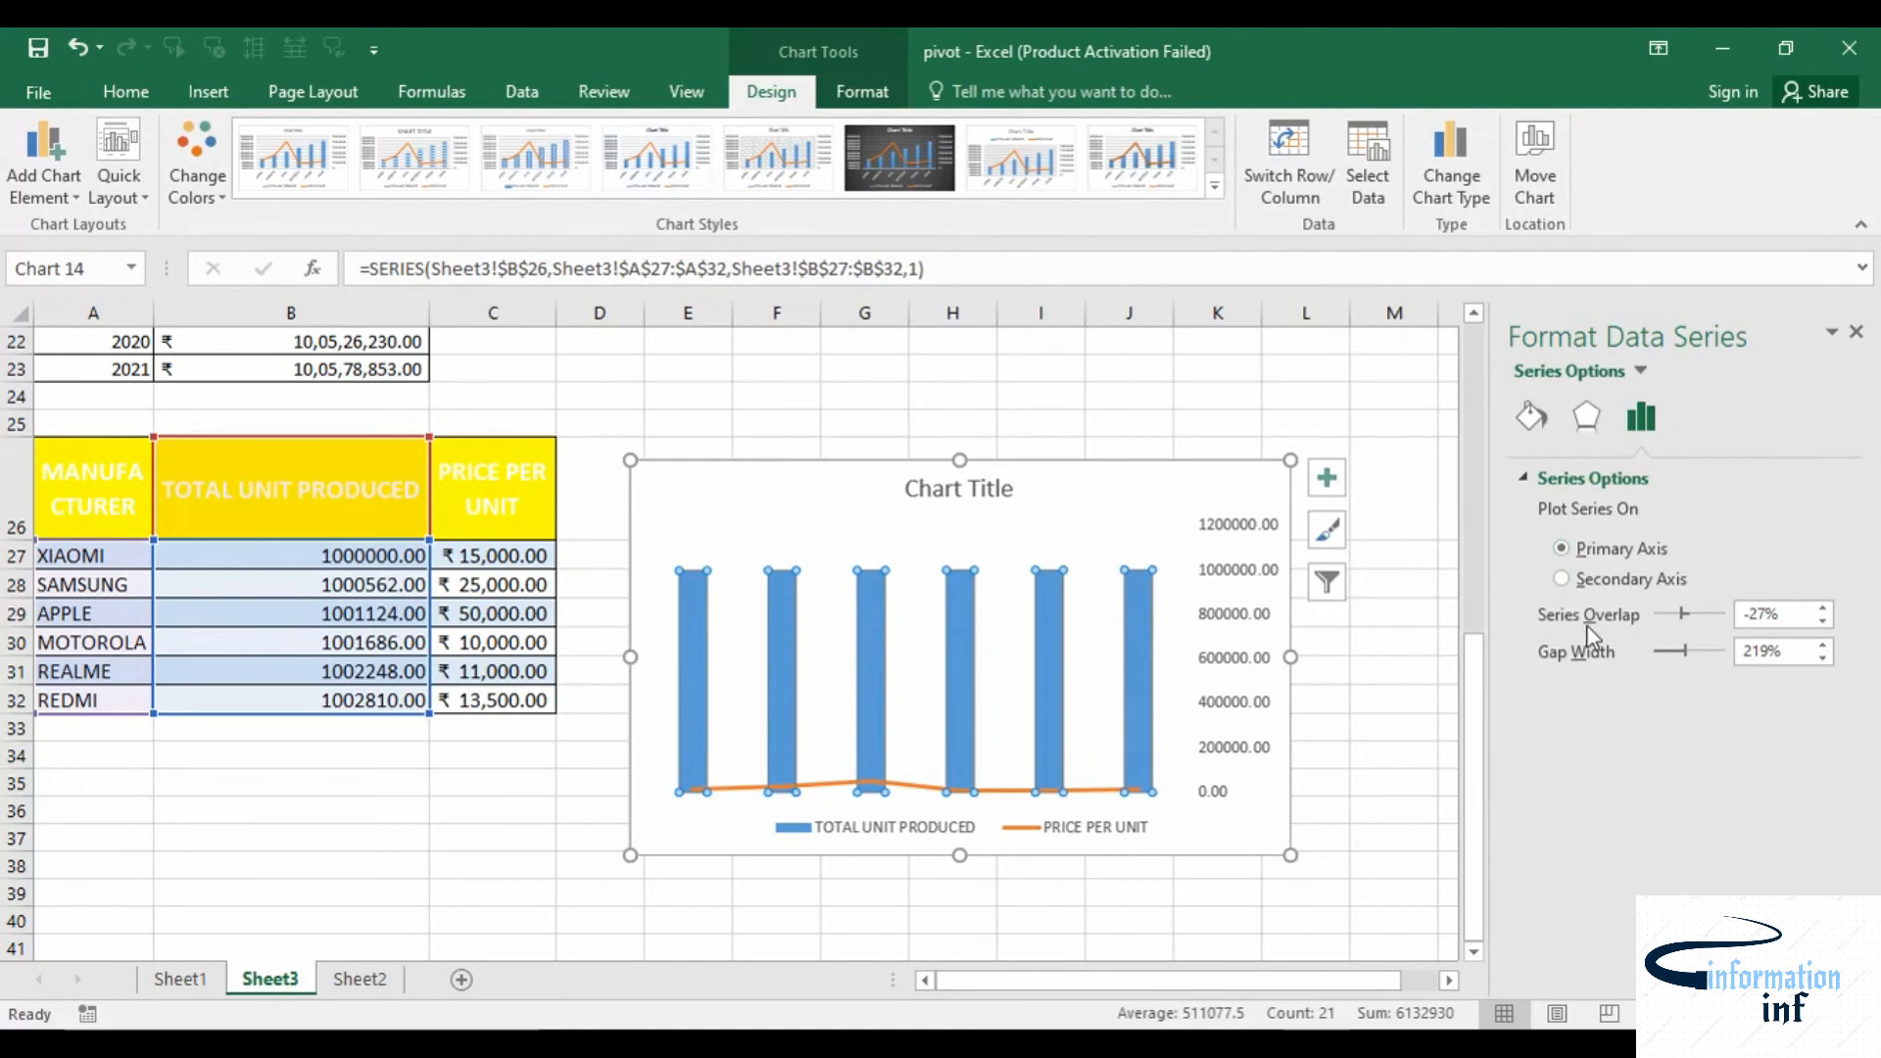
left_click(1562, 580)
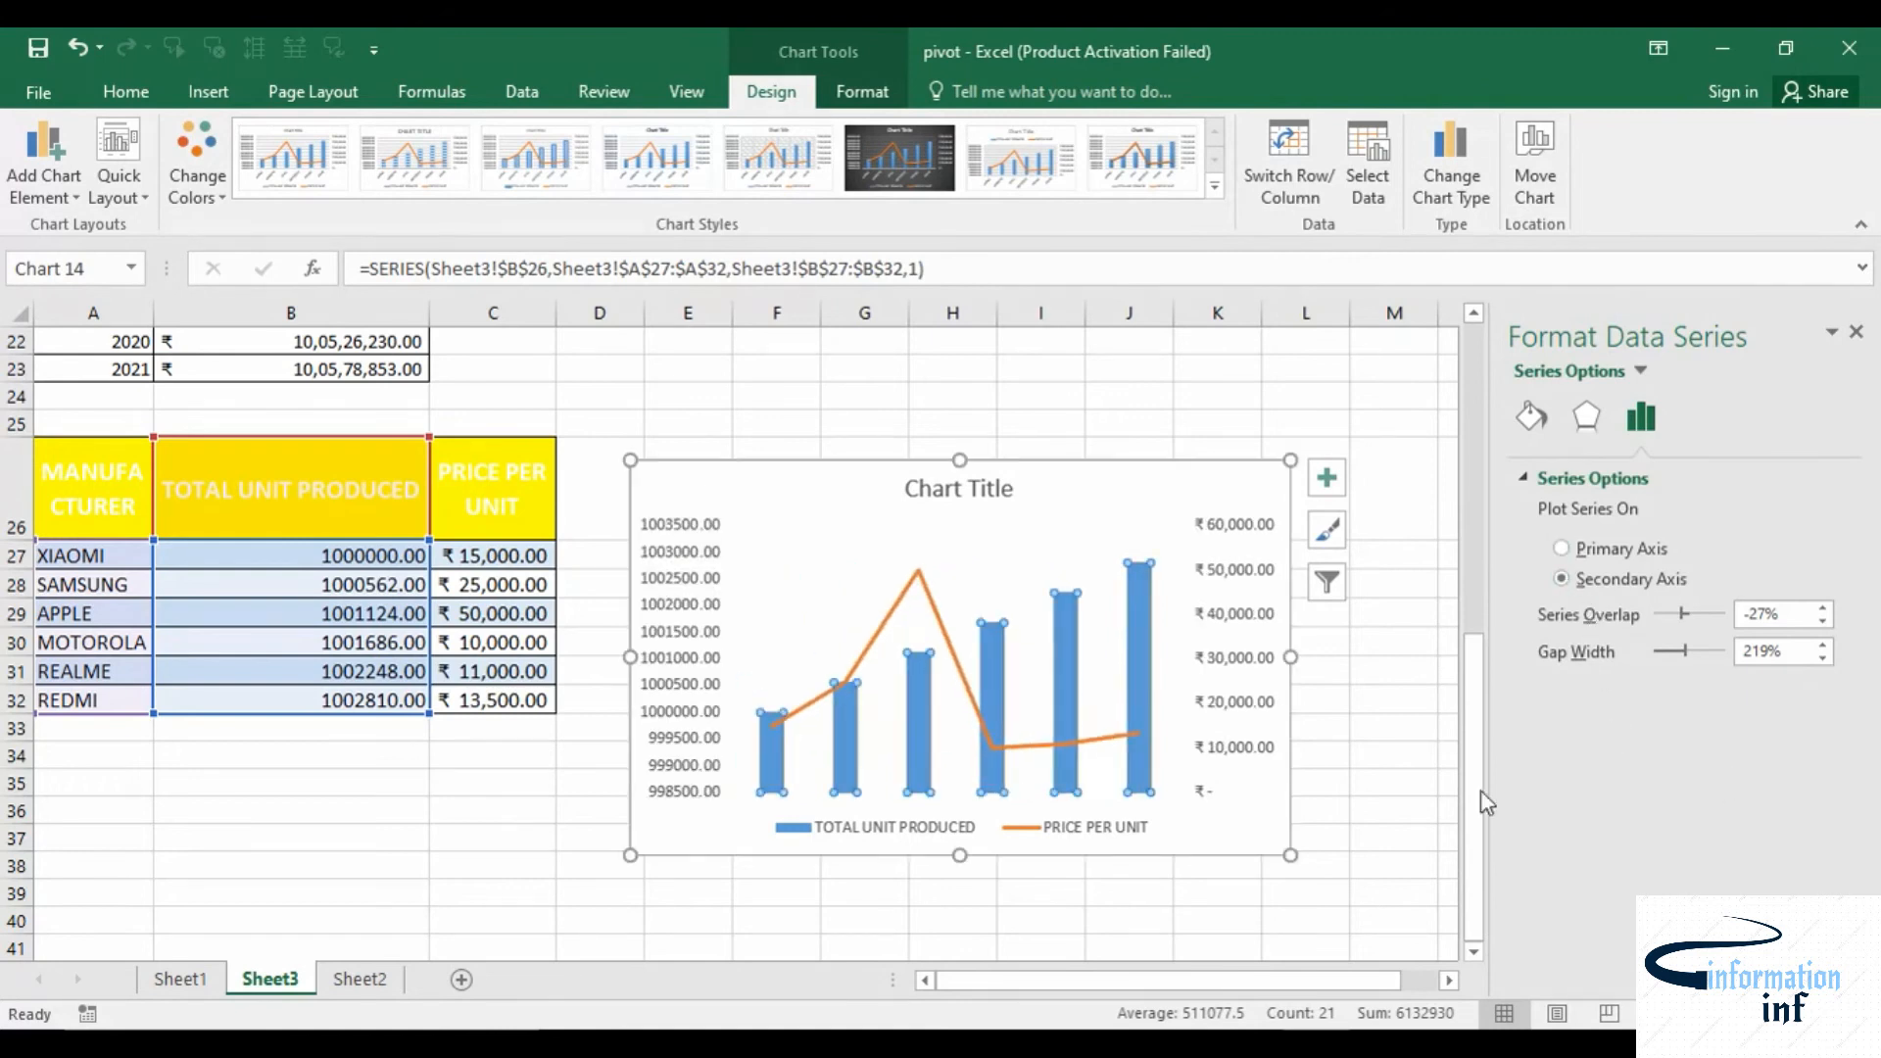
Close the chart formatting pane and delete the combo chart from the sheet
left_click(1215, 487)
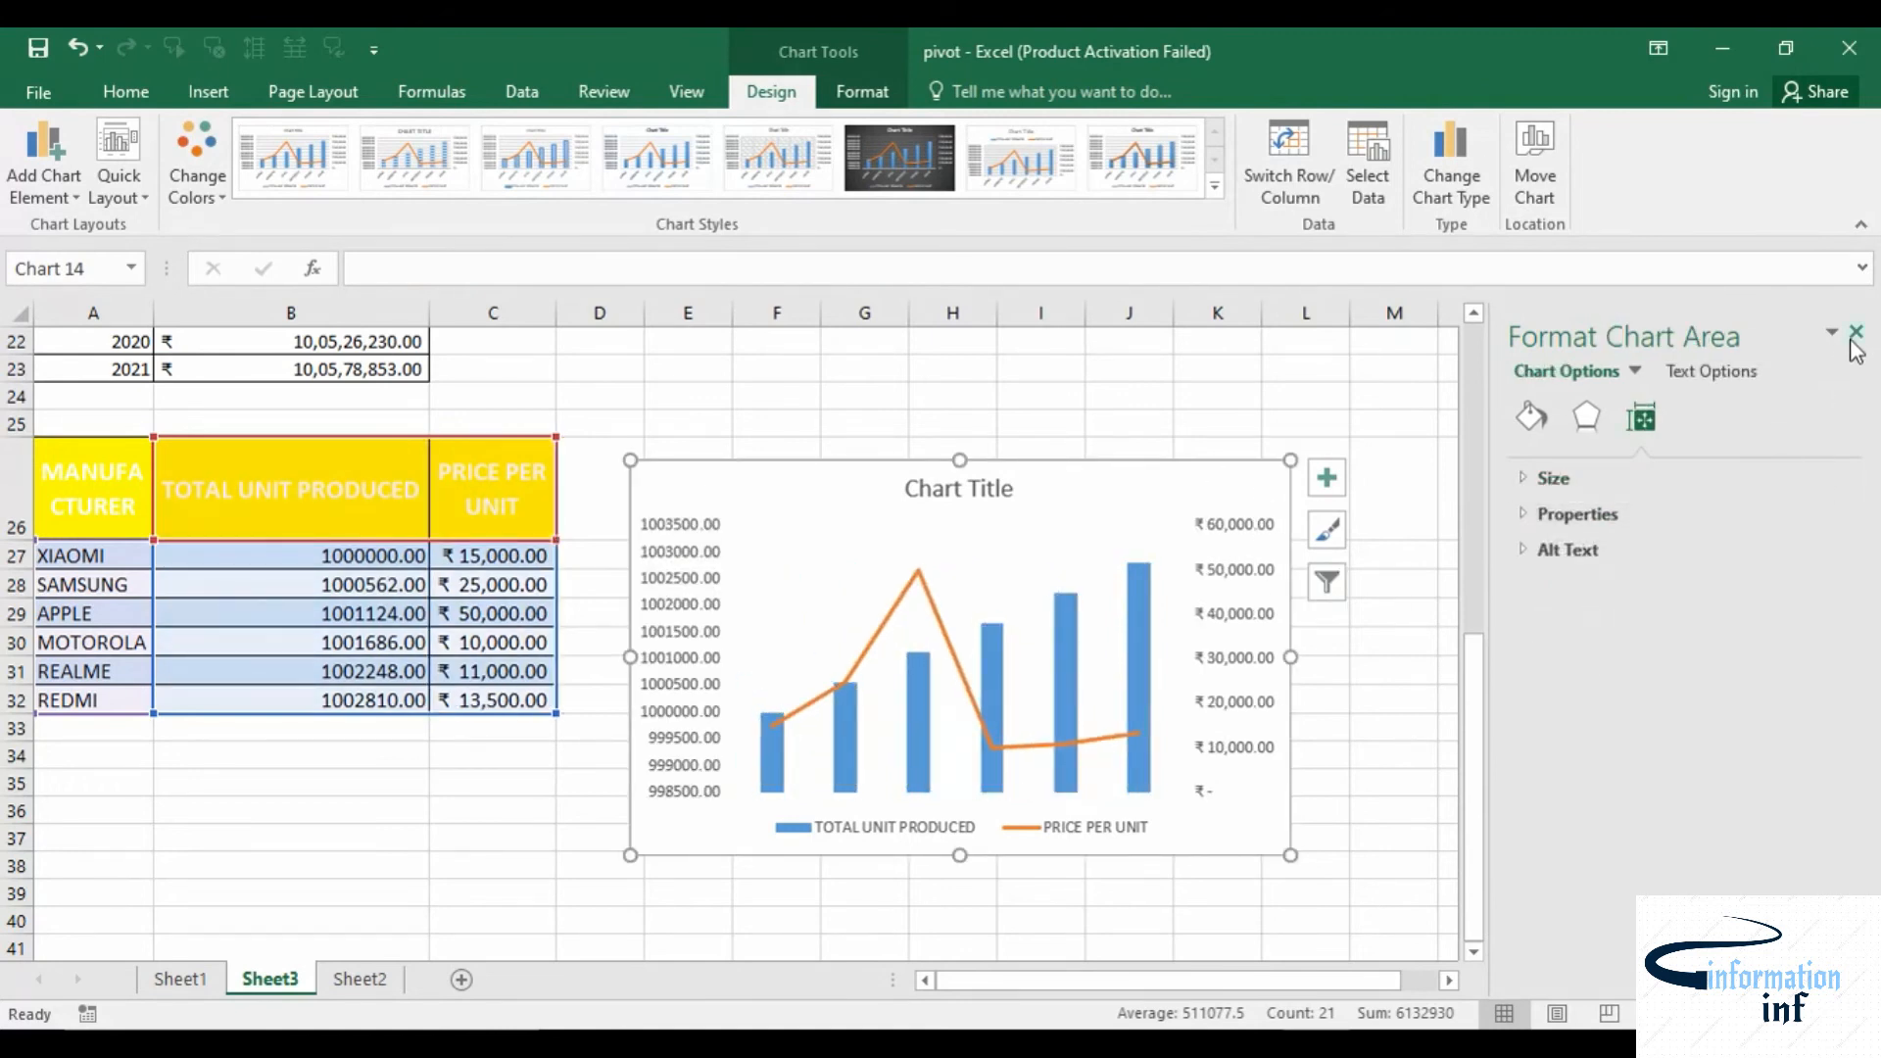
left_click(1855, 335)
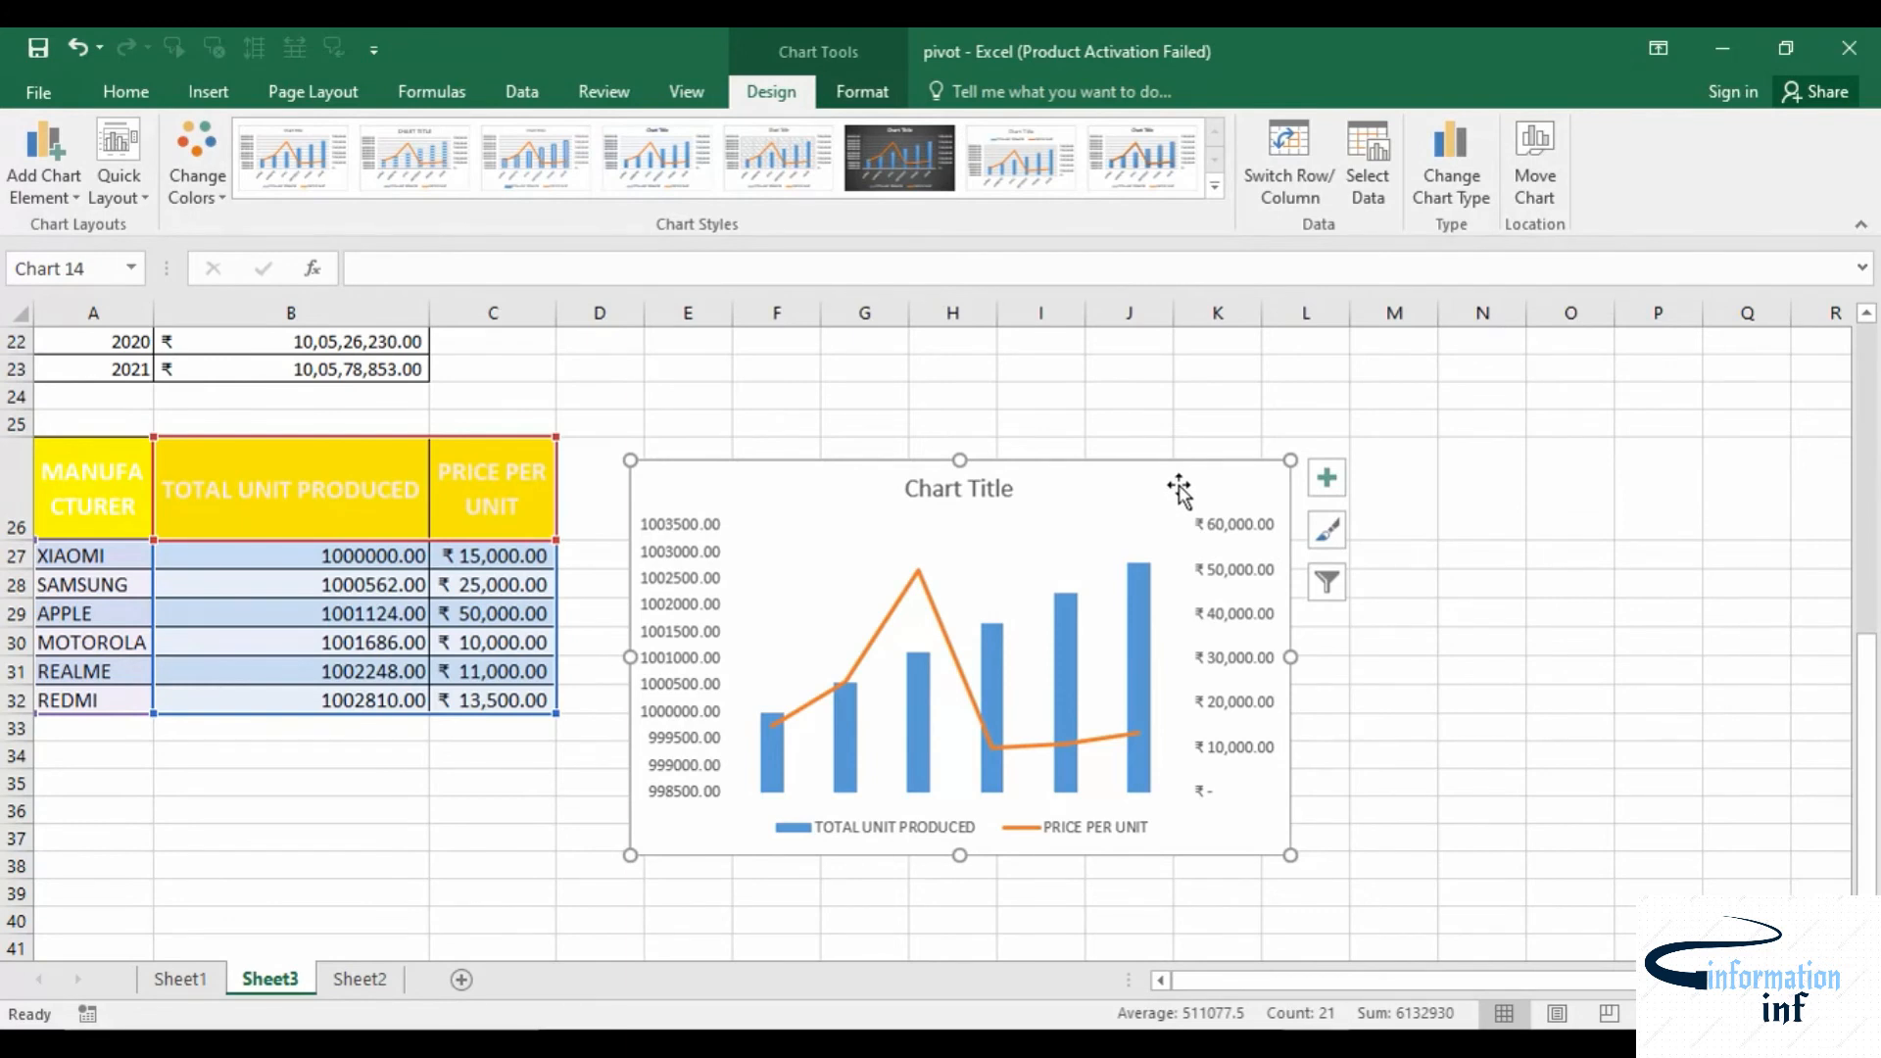
key("Delete")
Insert a 2-D clustered column chart from the YEAR and PROFIT table in A11:B23
scroll(1201, 545, "up", 5)
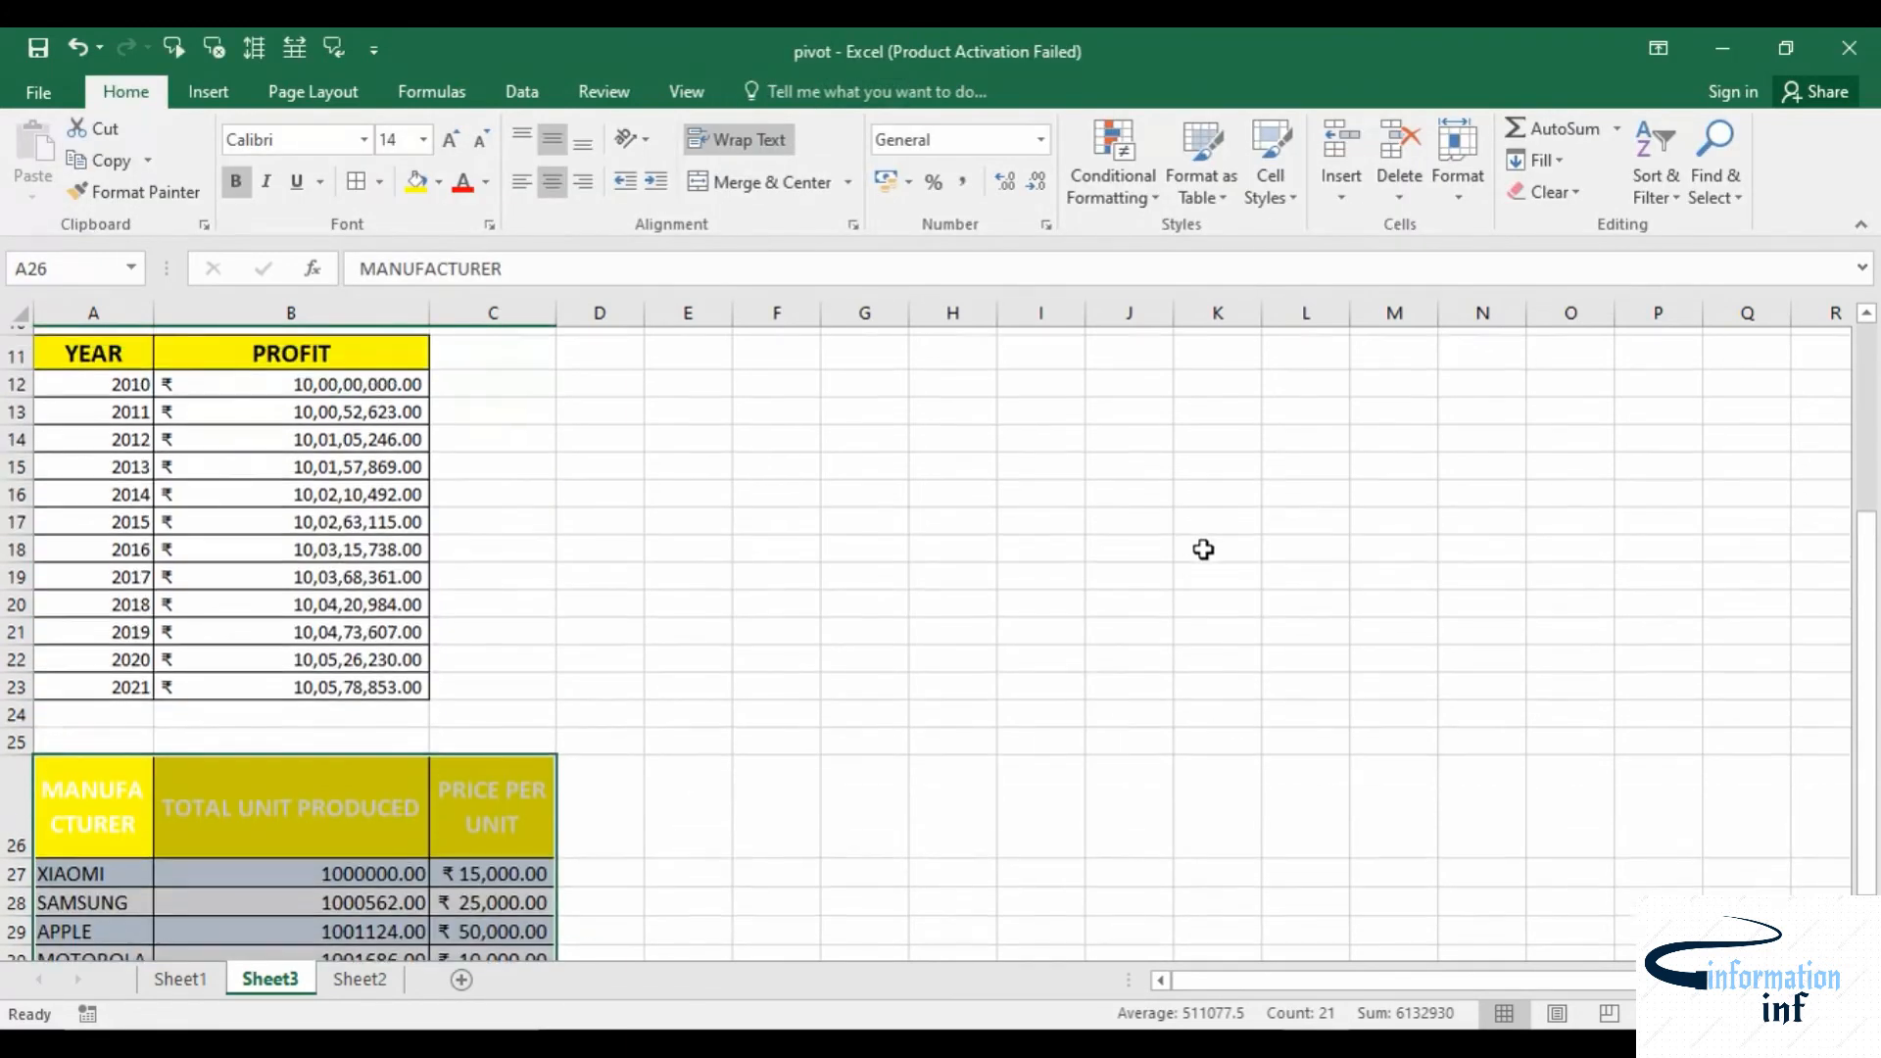
left_click_drag(110, 453, 326, 779)
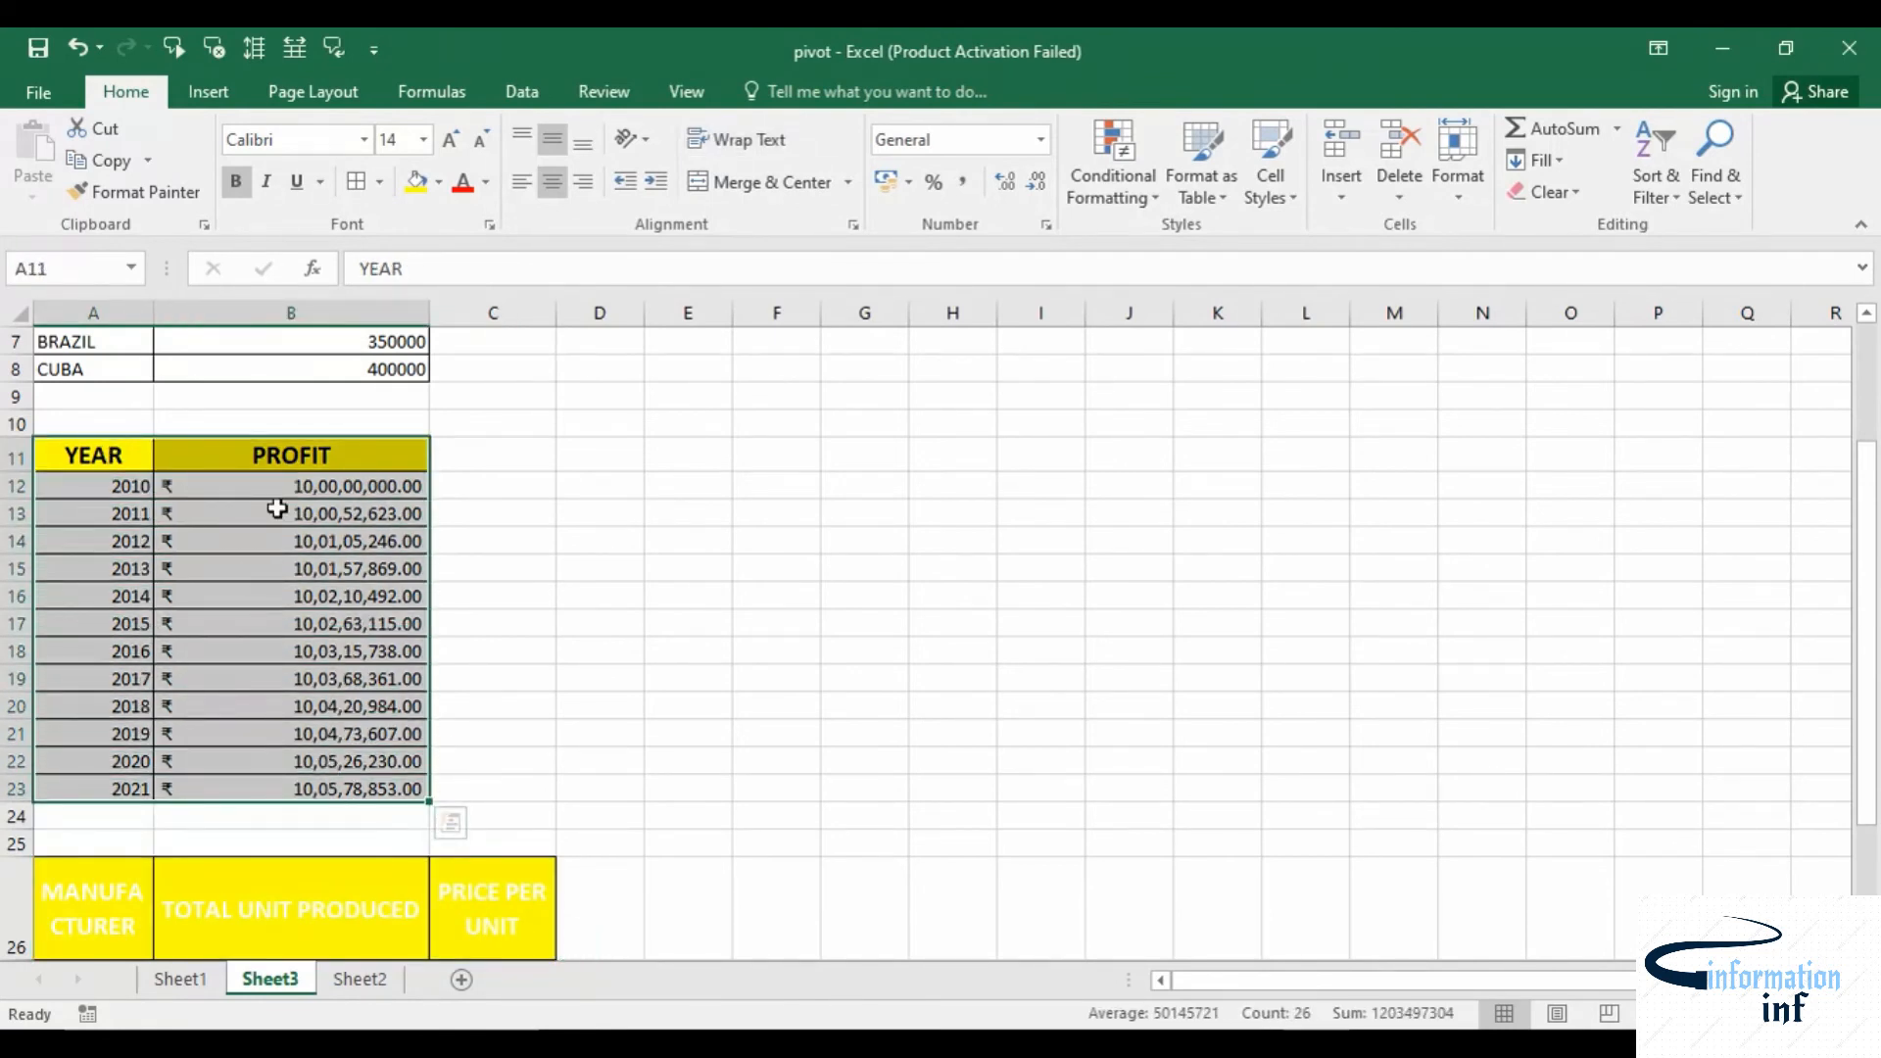
left_click(194, 84)
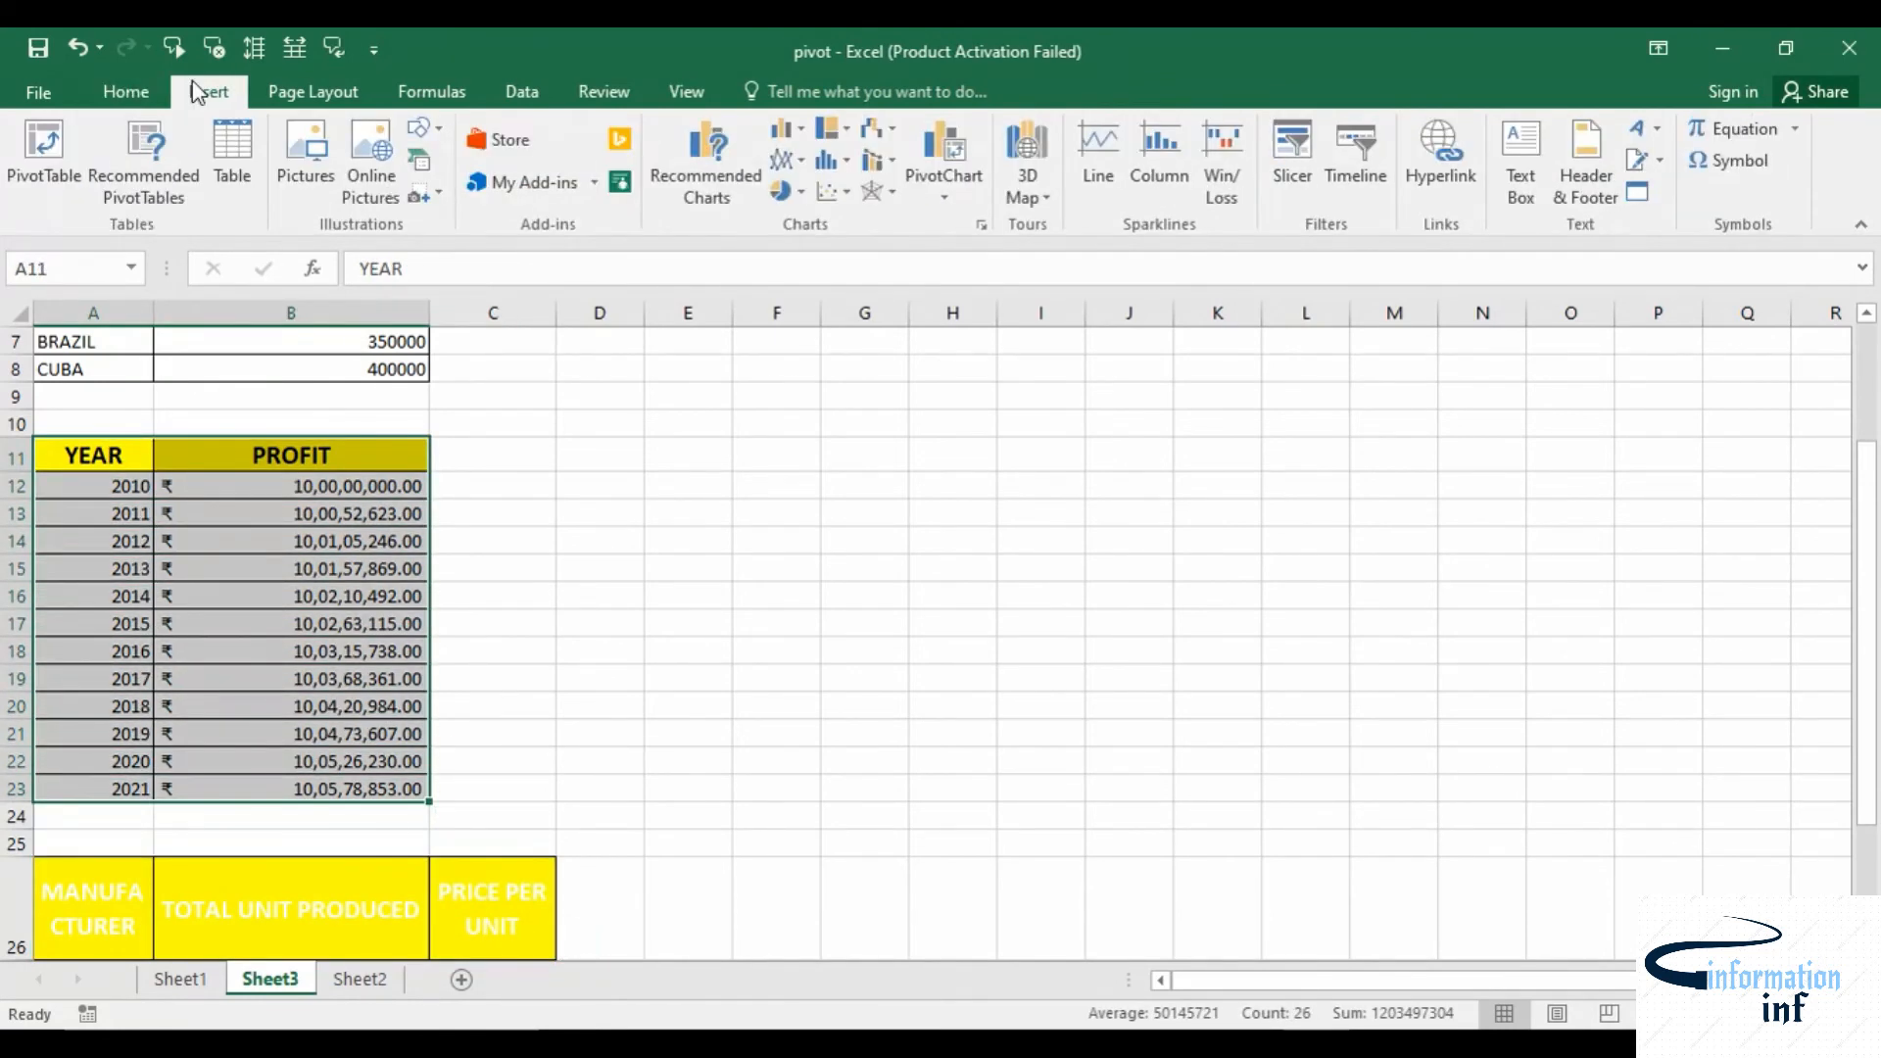
left_click(787, 128)
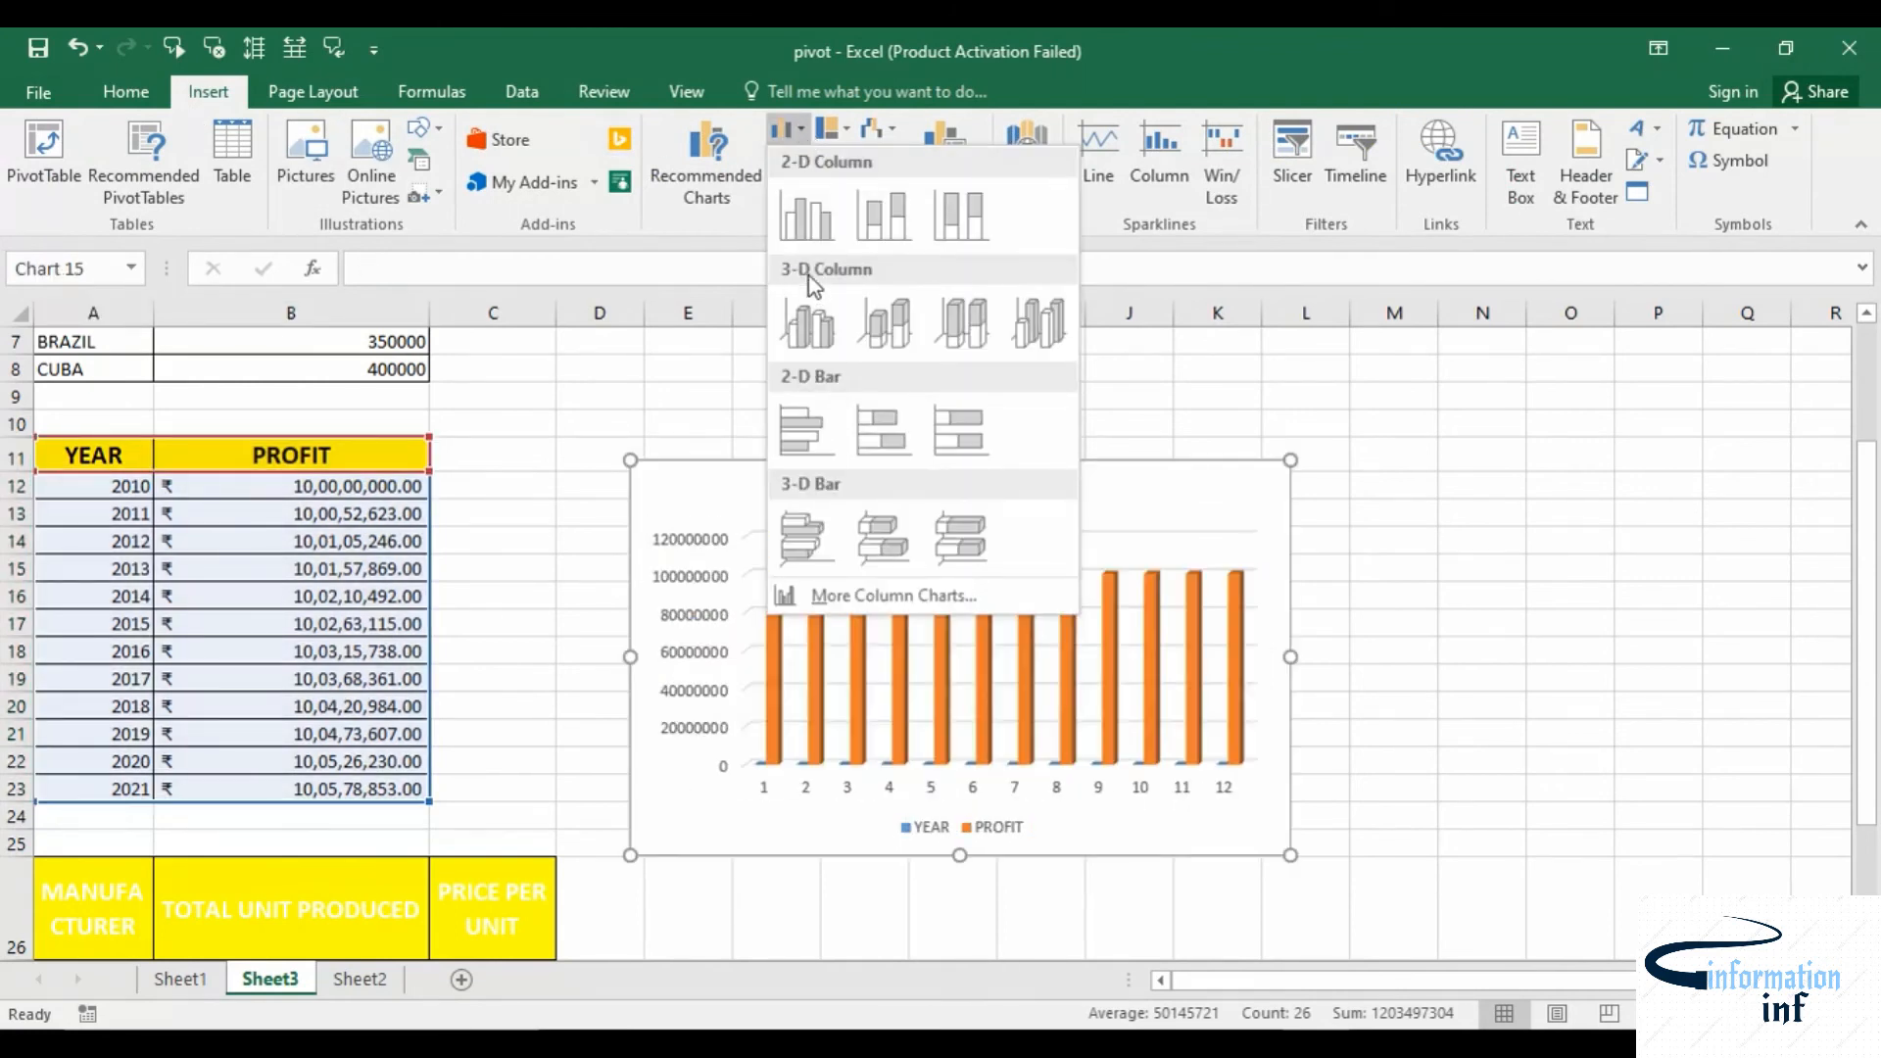
left_click(802, 215)
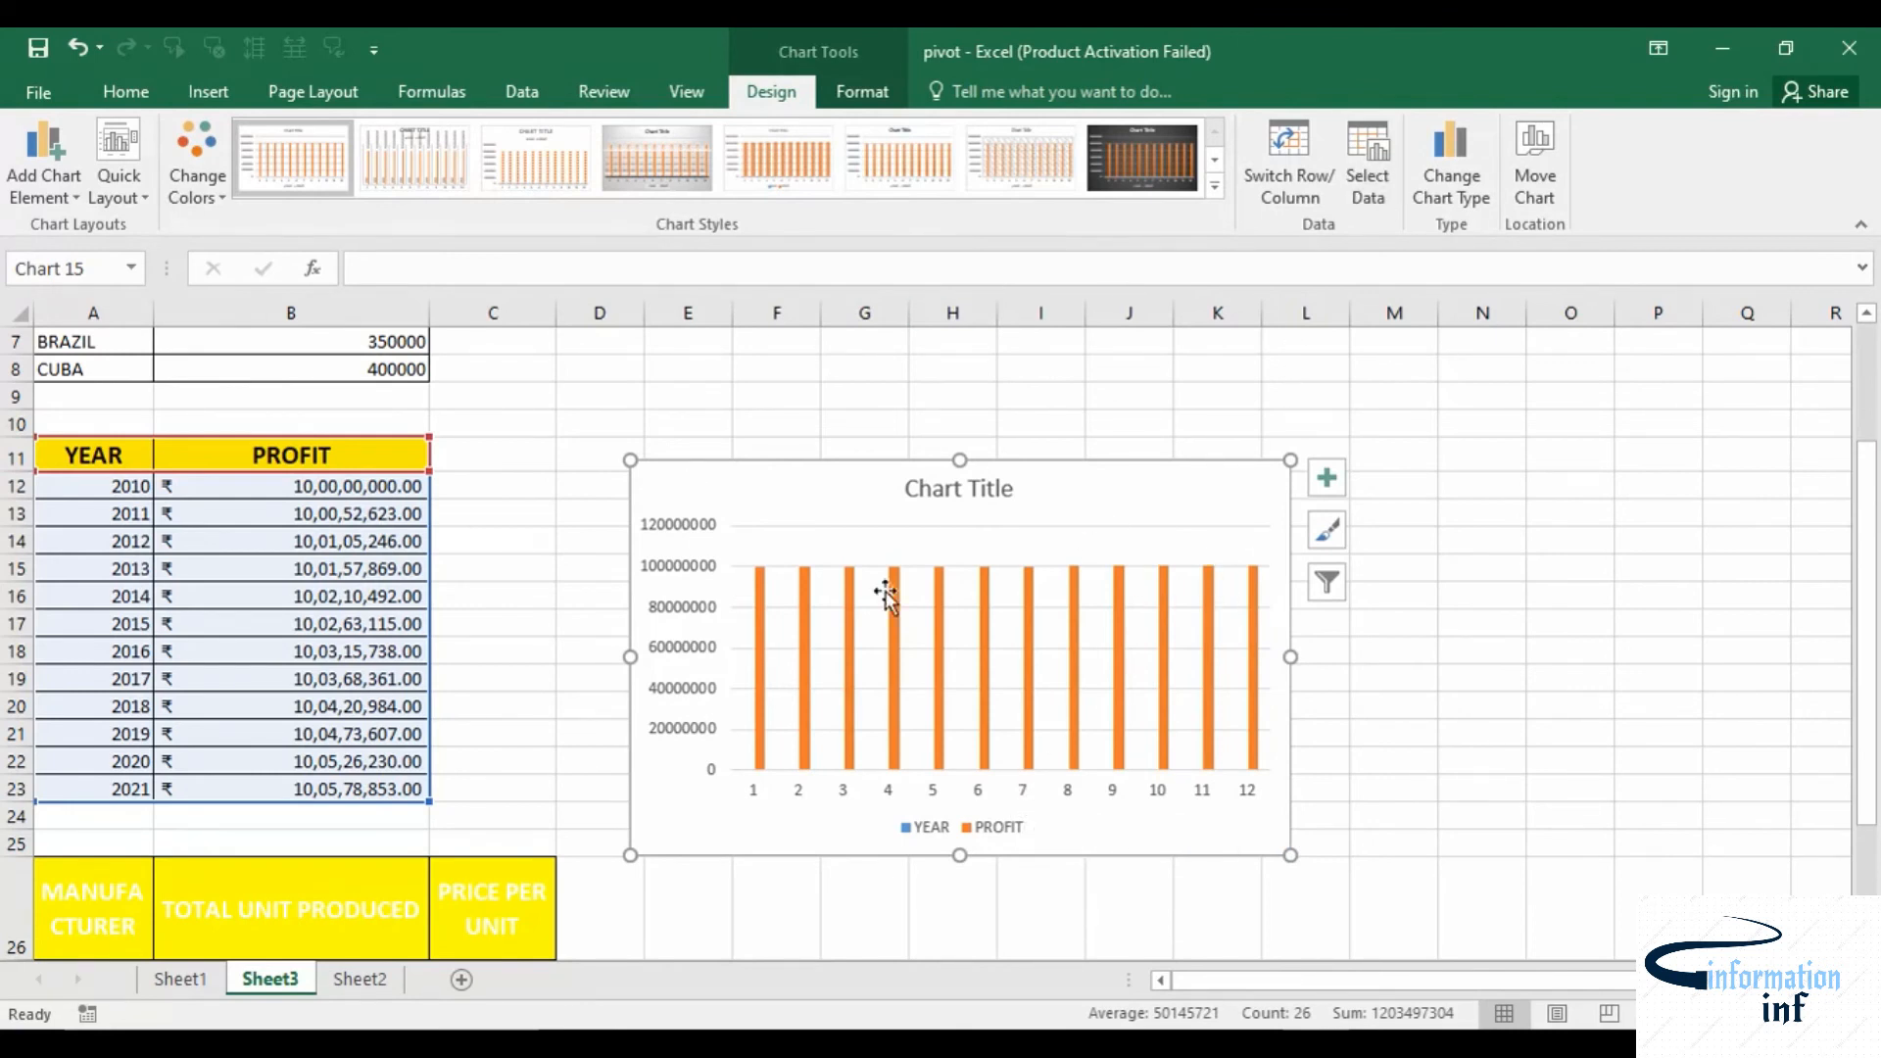
Exclude the YEAR series from the chart's data source and use the years in A12:A23 as horizontal axis labels
left_click(1370, 186)
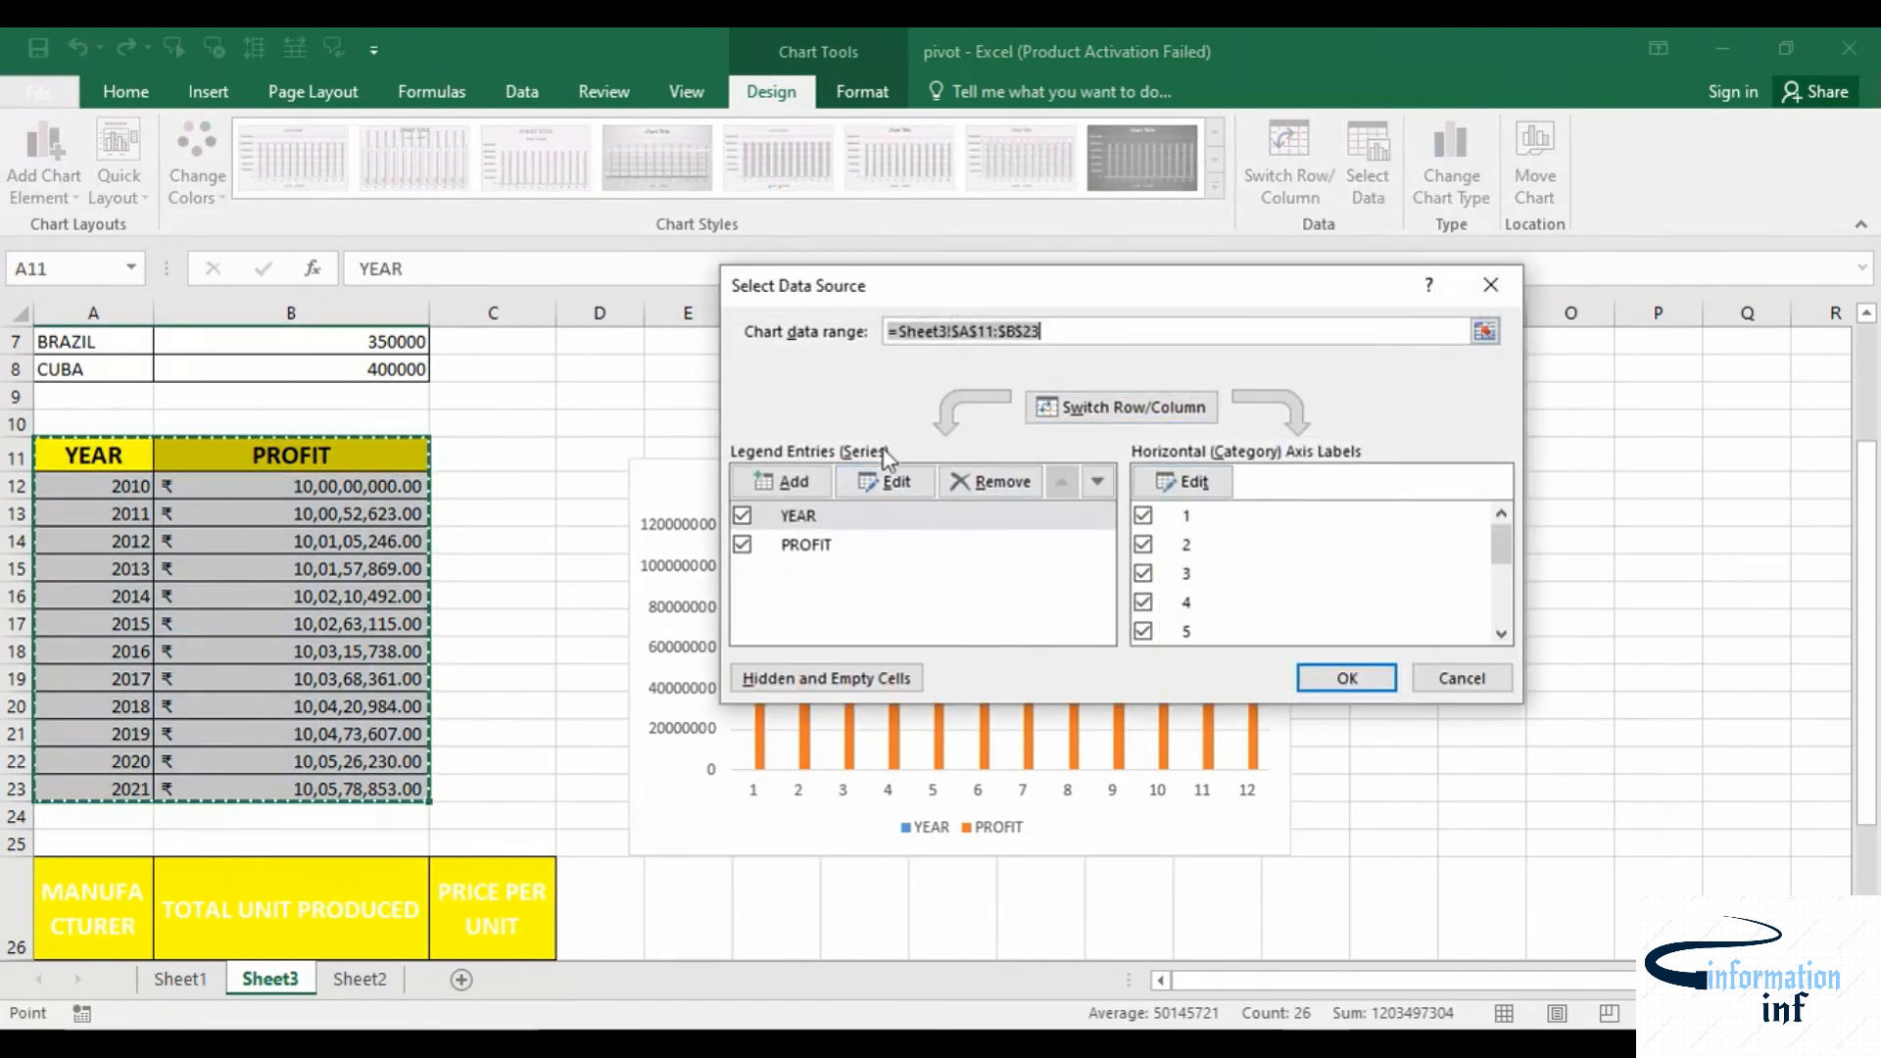
left_click(742, 519)
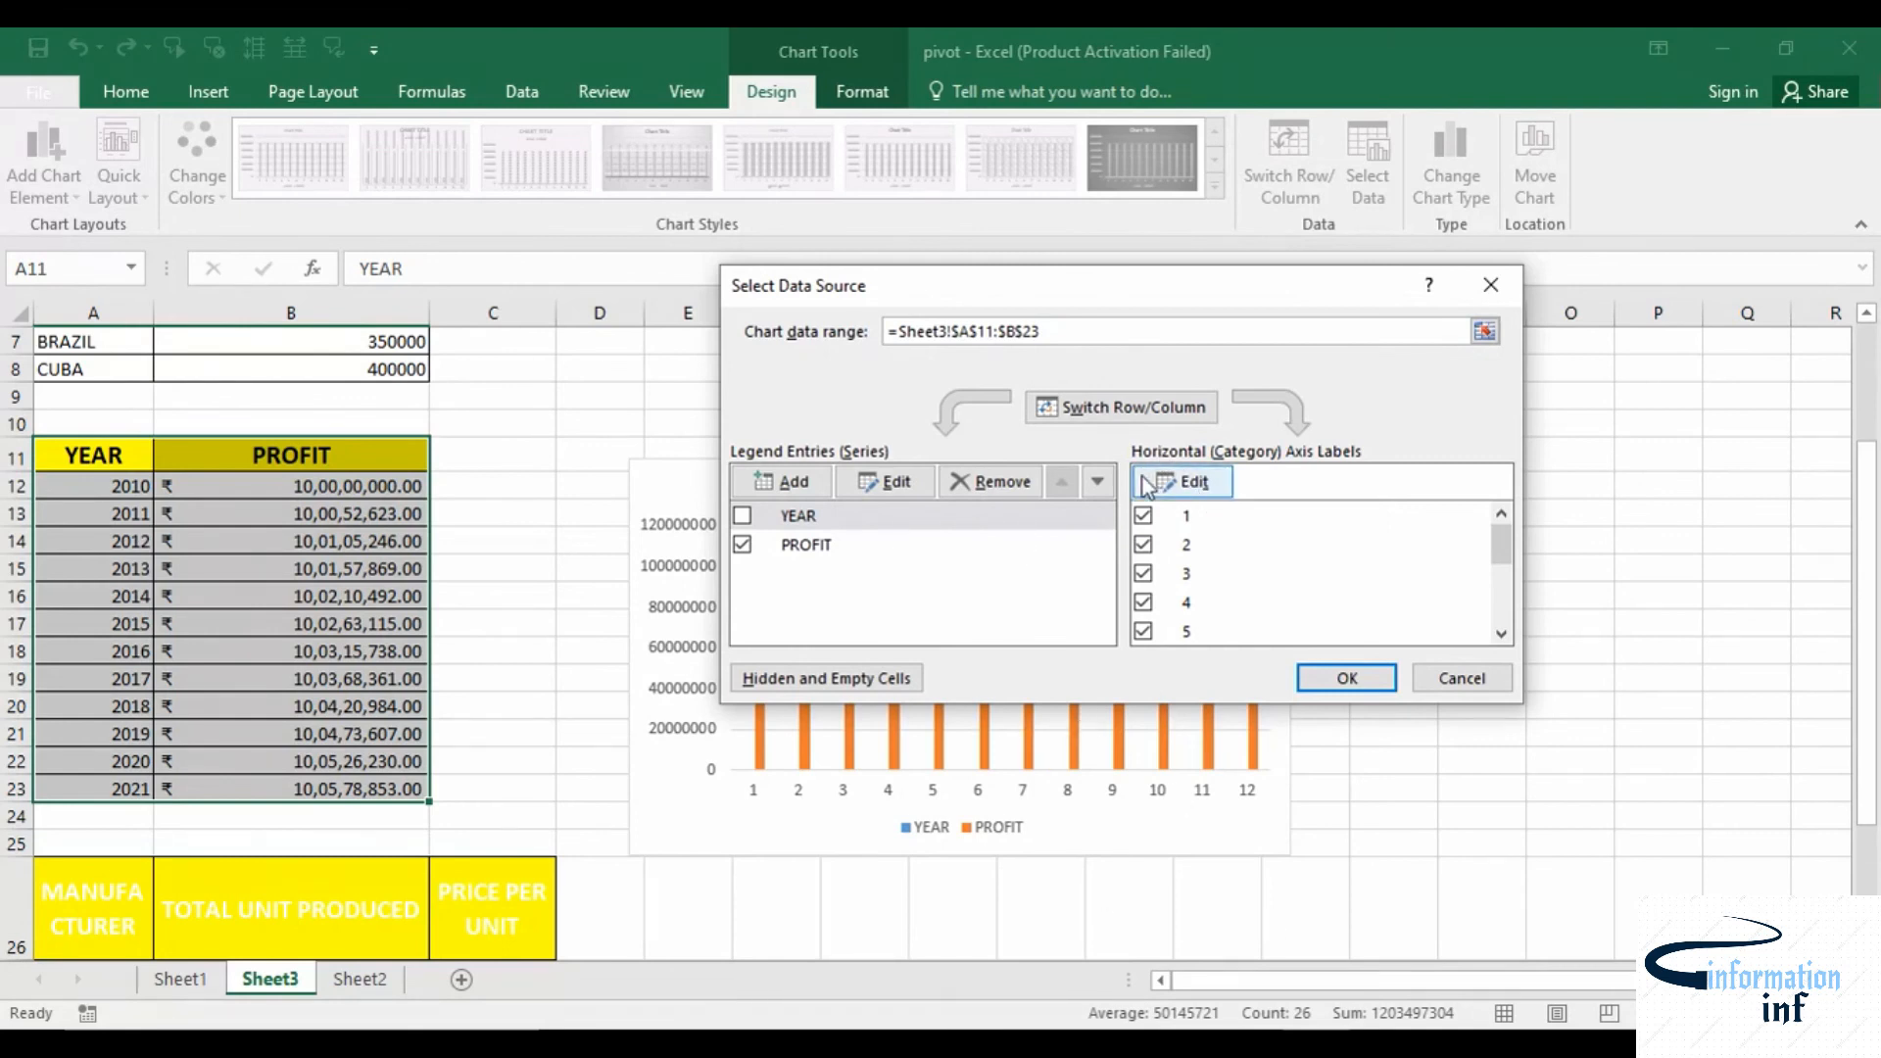
left_click(1180, 485)
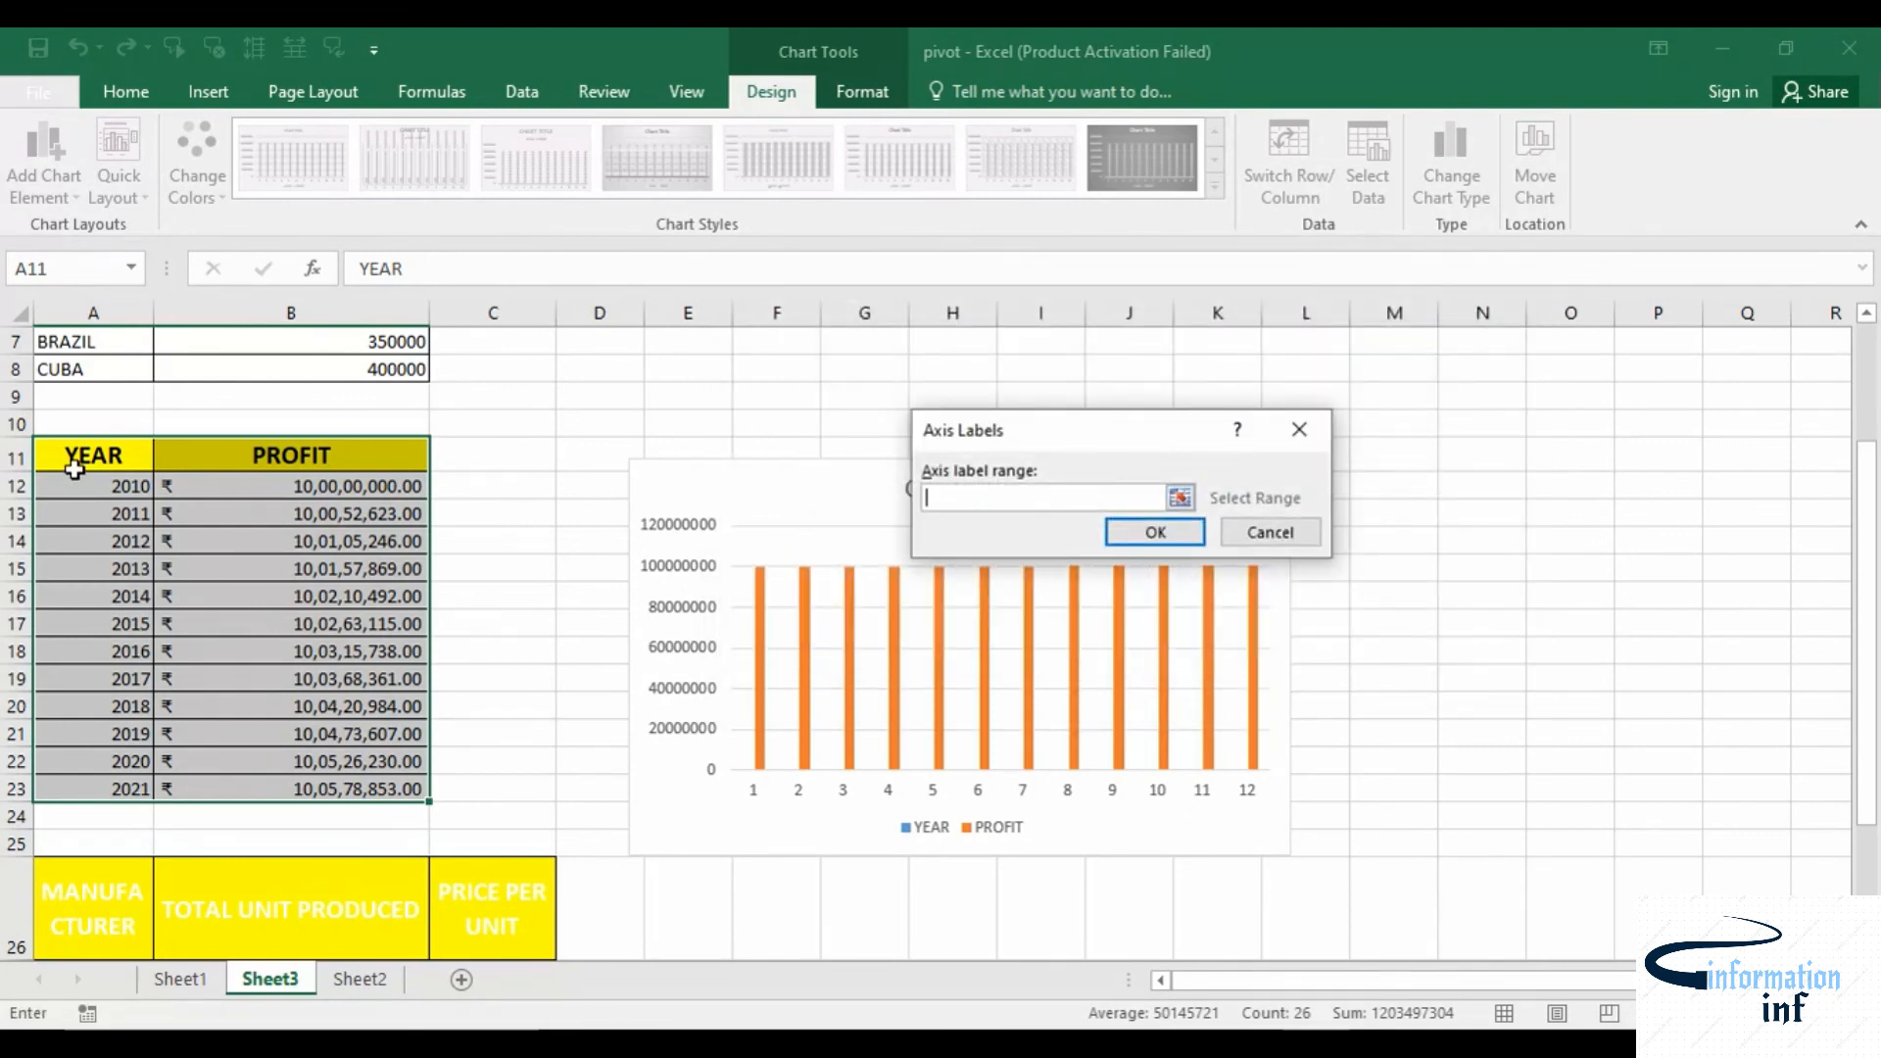
left_click_drag(80, 485, 90, 789)
left_click(1151, 534)
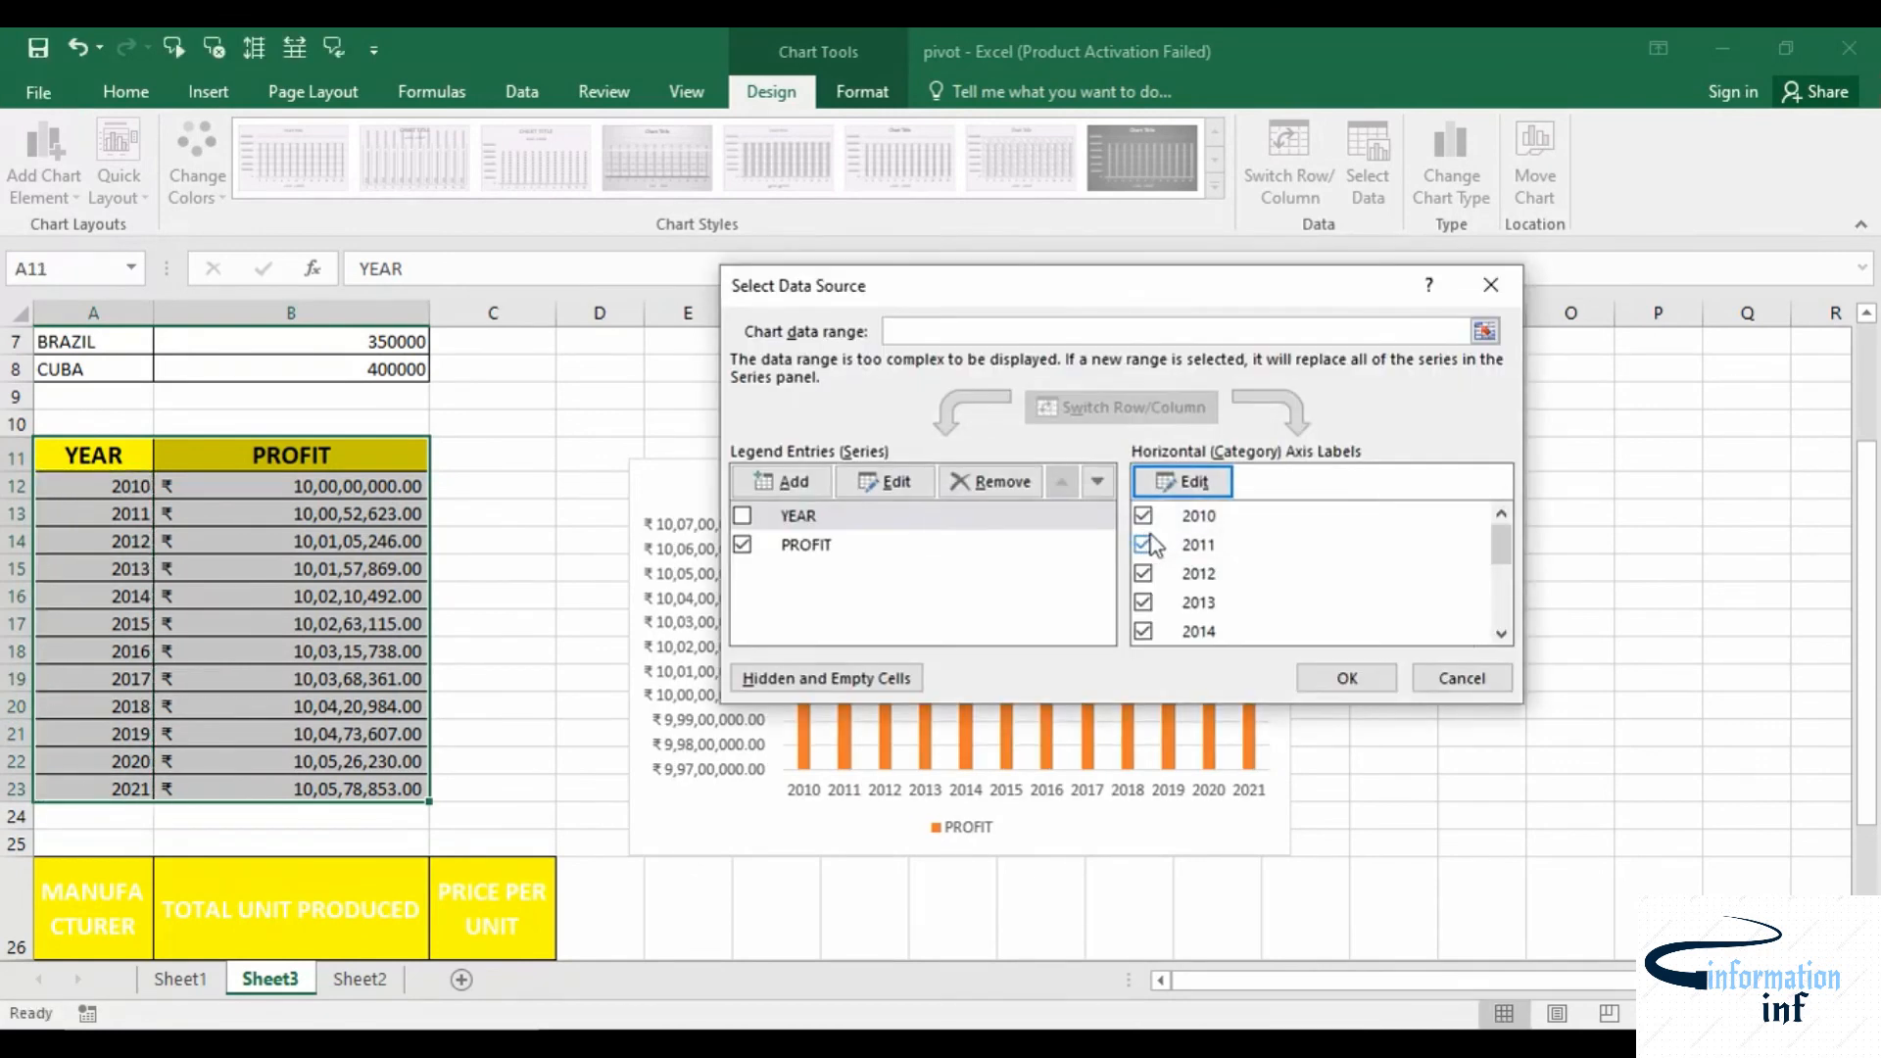
left_click(1334, 676)
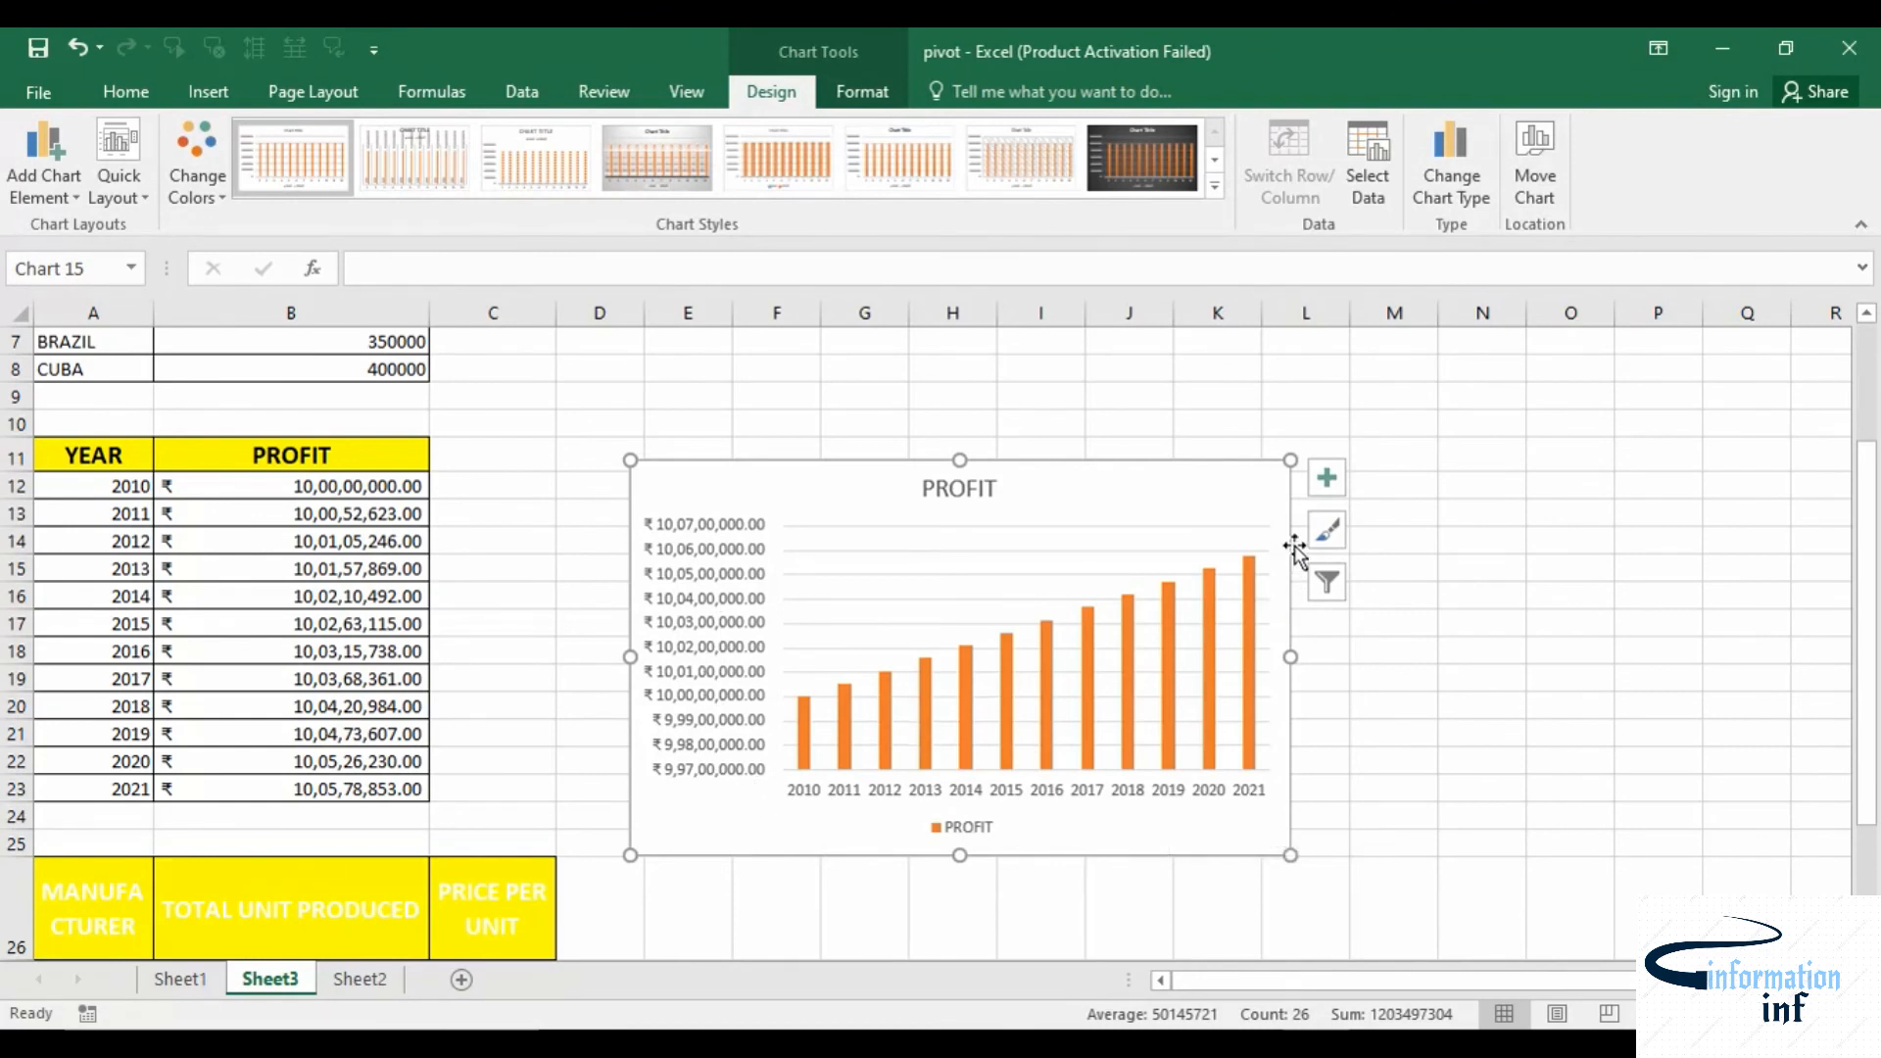
Check the chart elements available for the PROFIT column chart and delete the chart from the sheet
left_click(1326, 483)
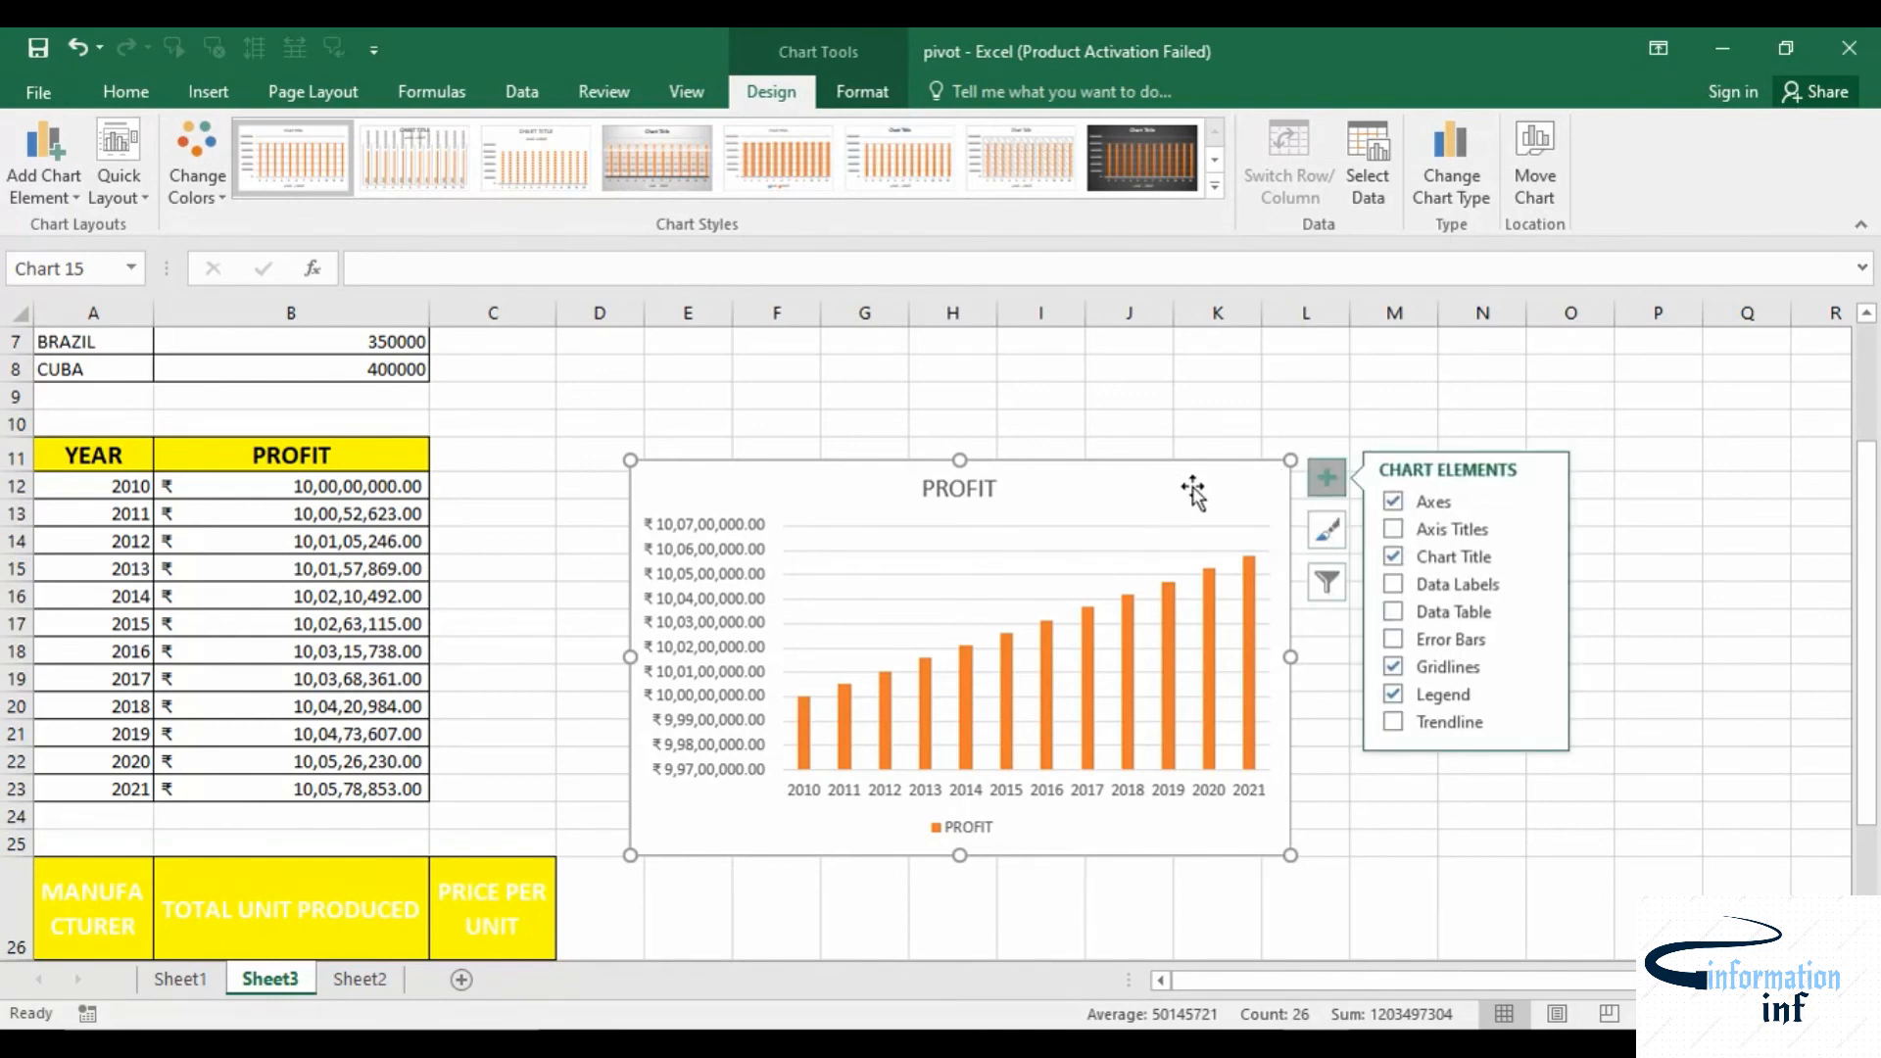
left_click(1293, 421)
left_click(1235, 510)
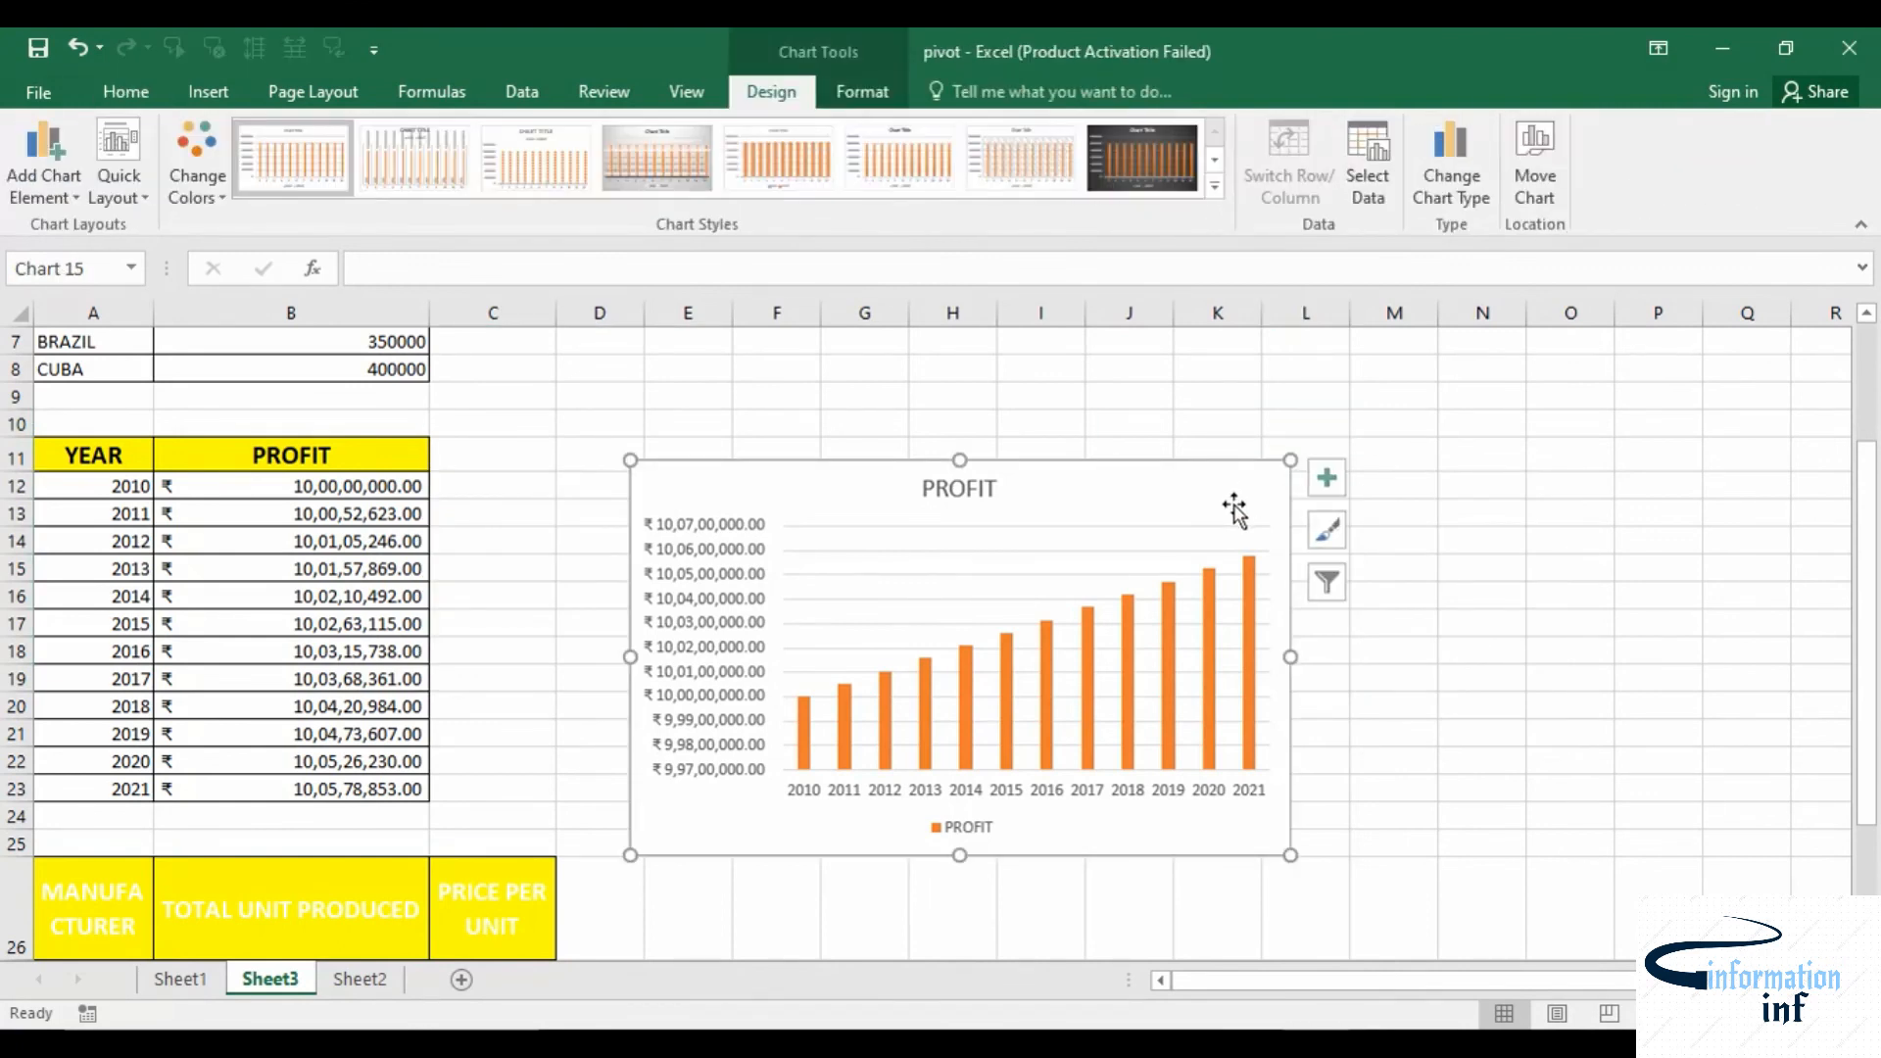
key("Delete")
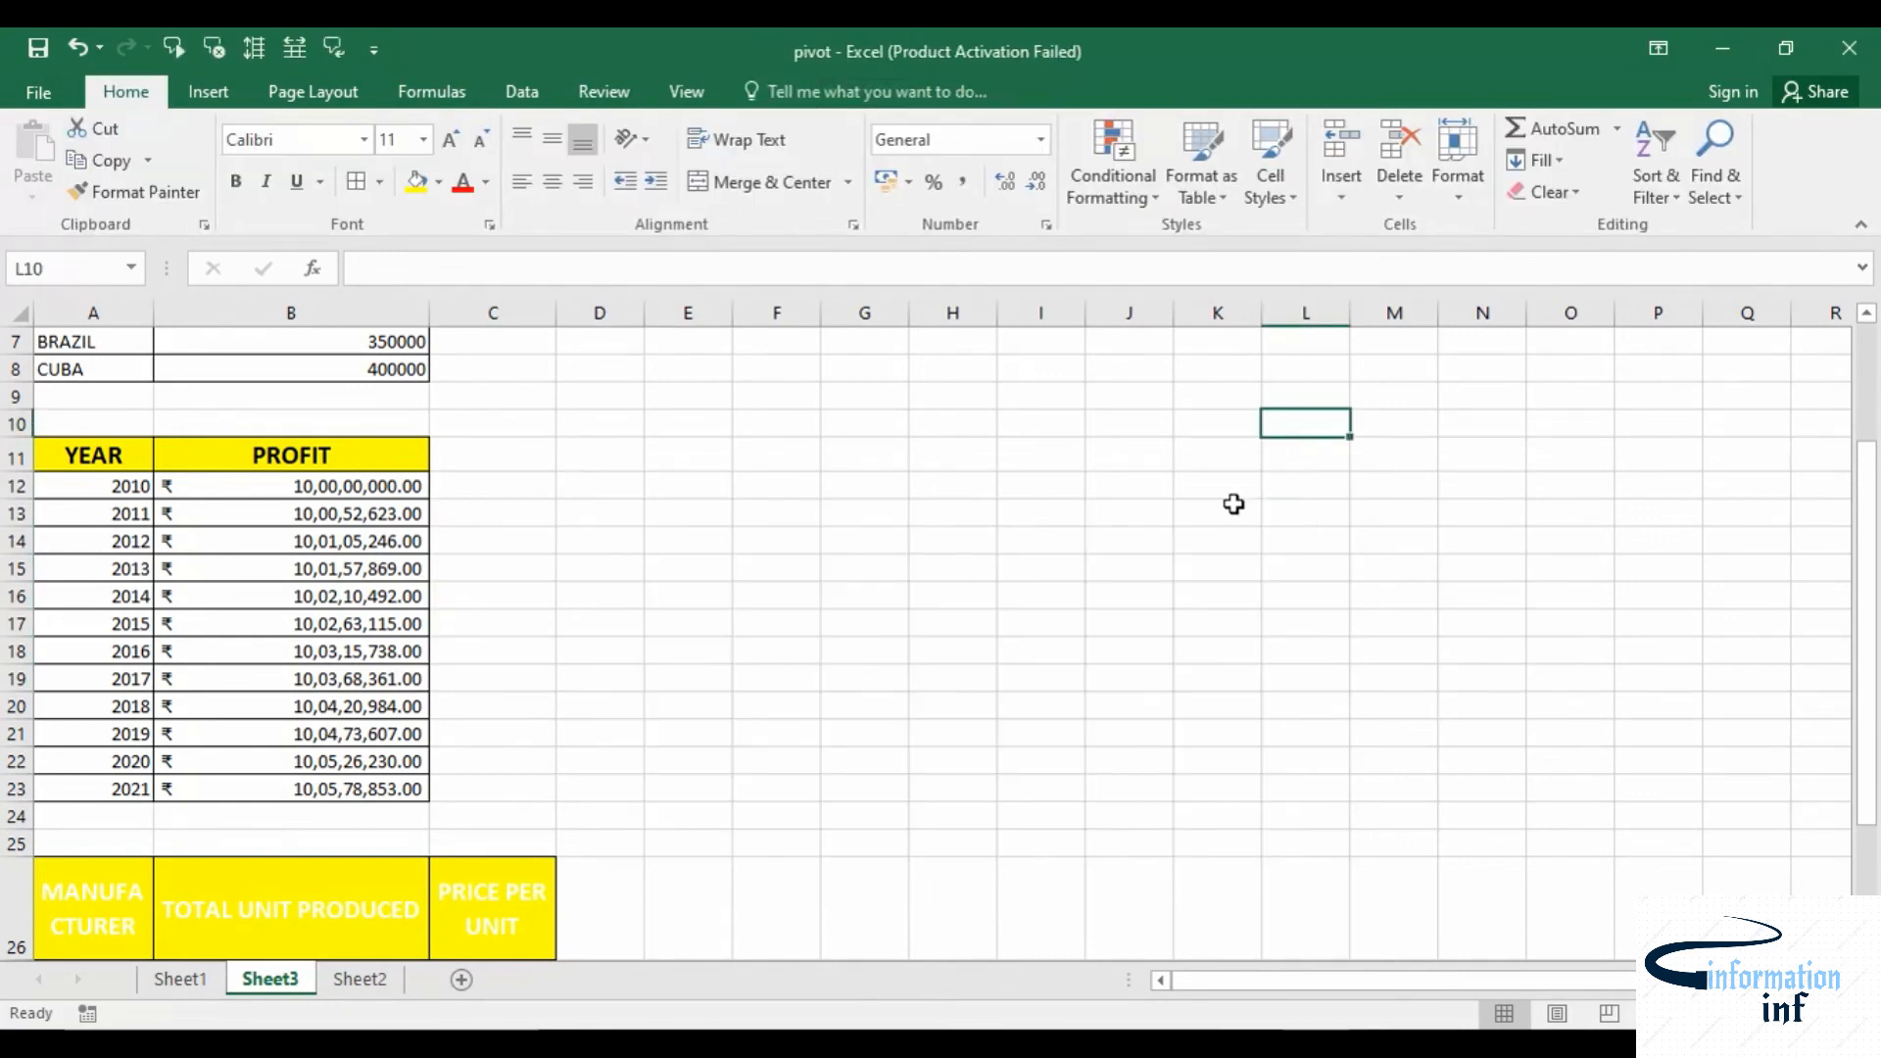
scroll(1197, 531, "up", 2)
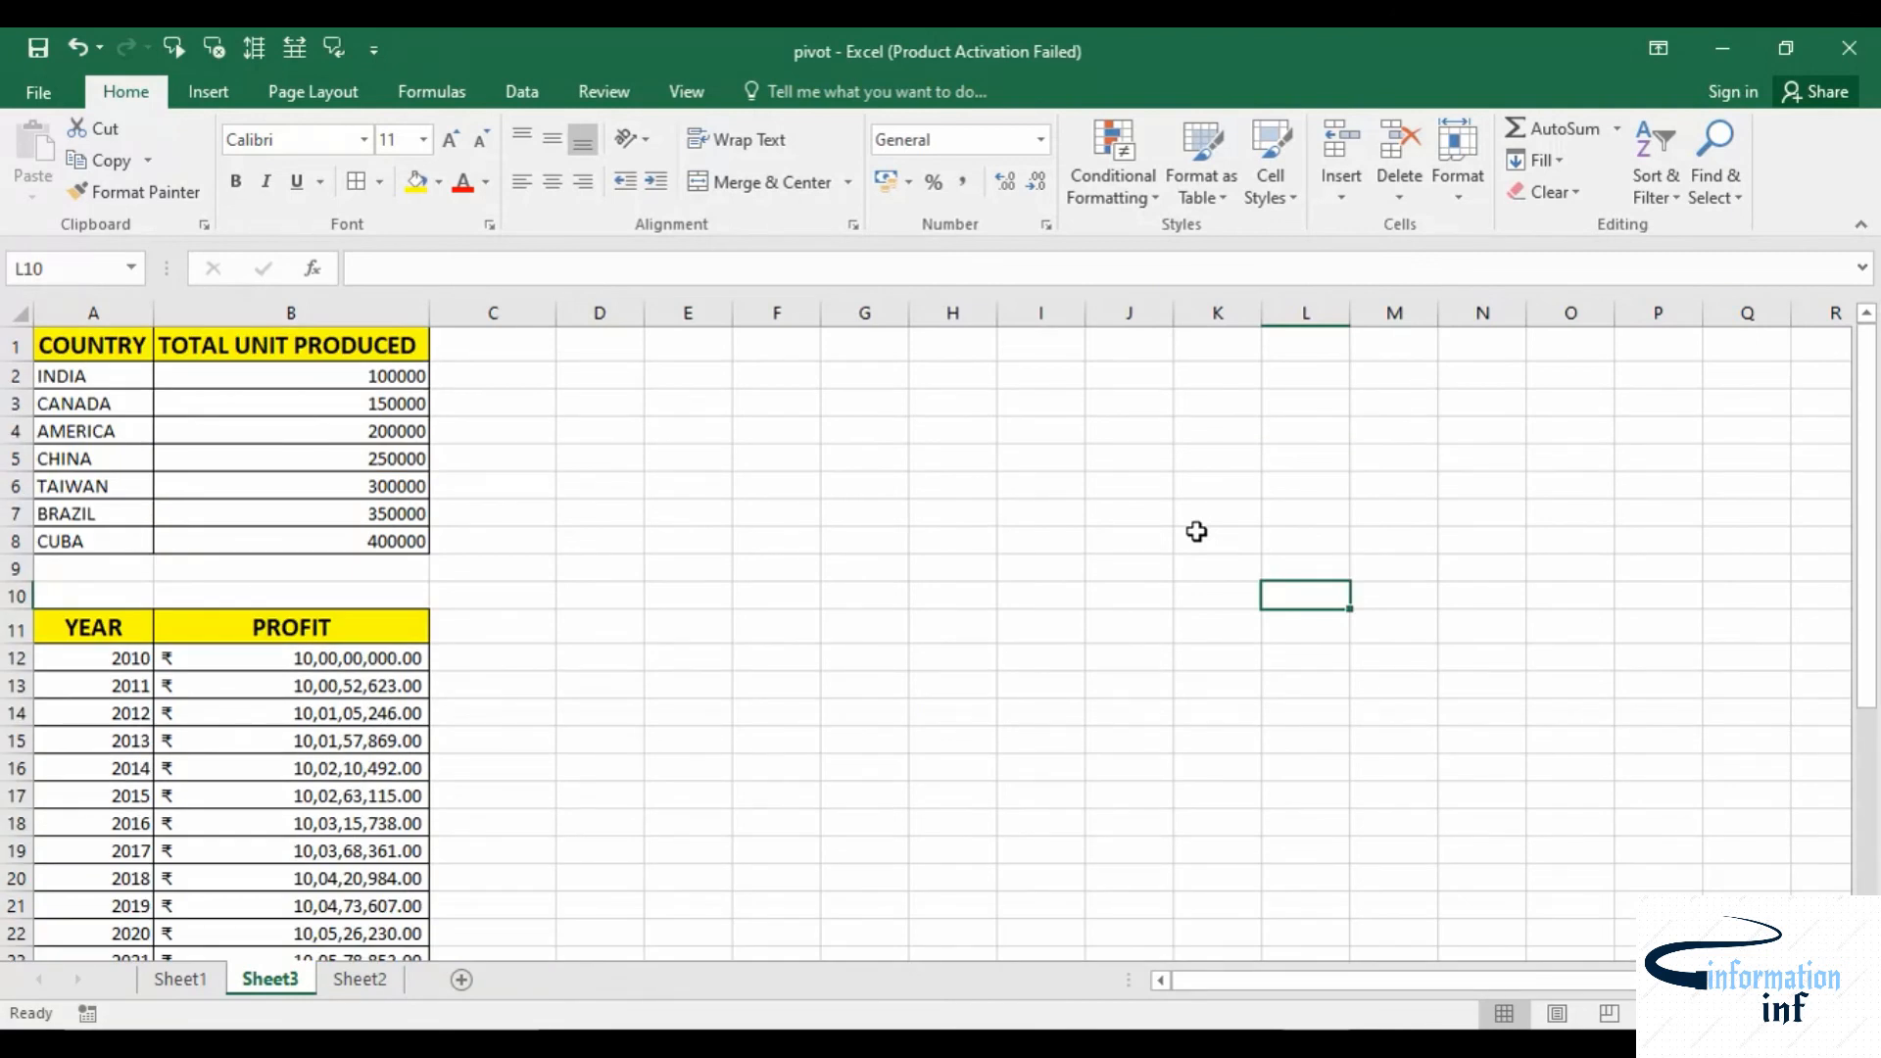